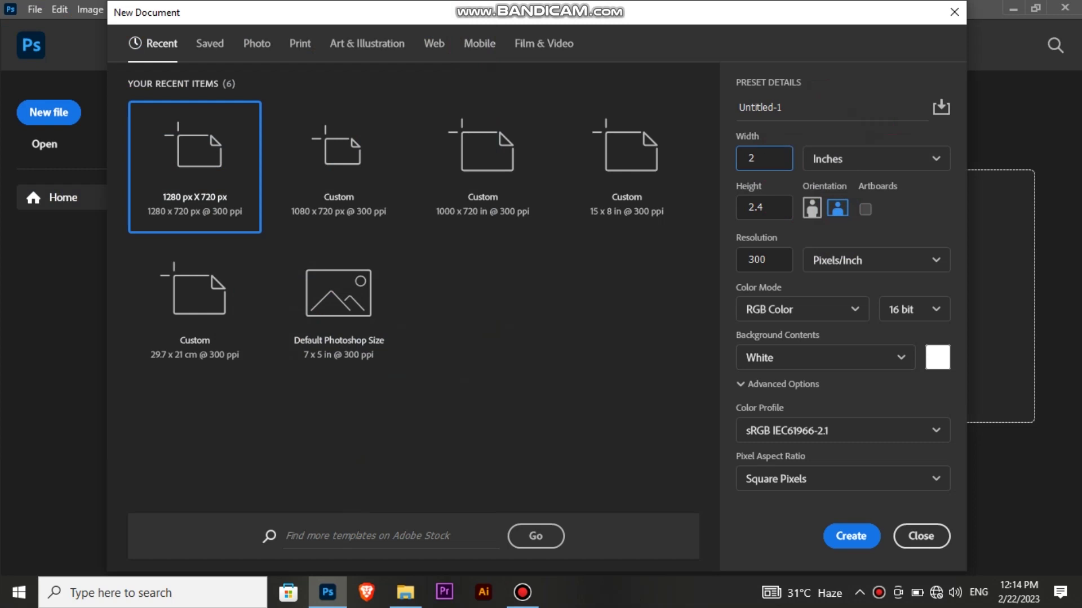
# Create a new document 20 inches wide and 8 inches high in CMYK Color mode.
pyautogui.press('BackSpace')
pyautogui.write('8')
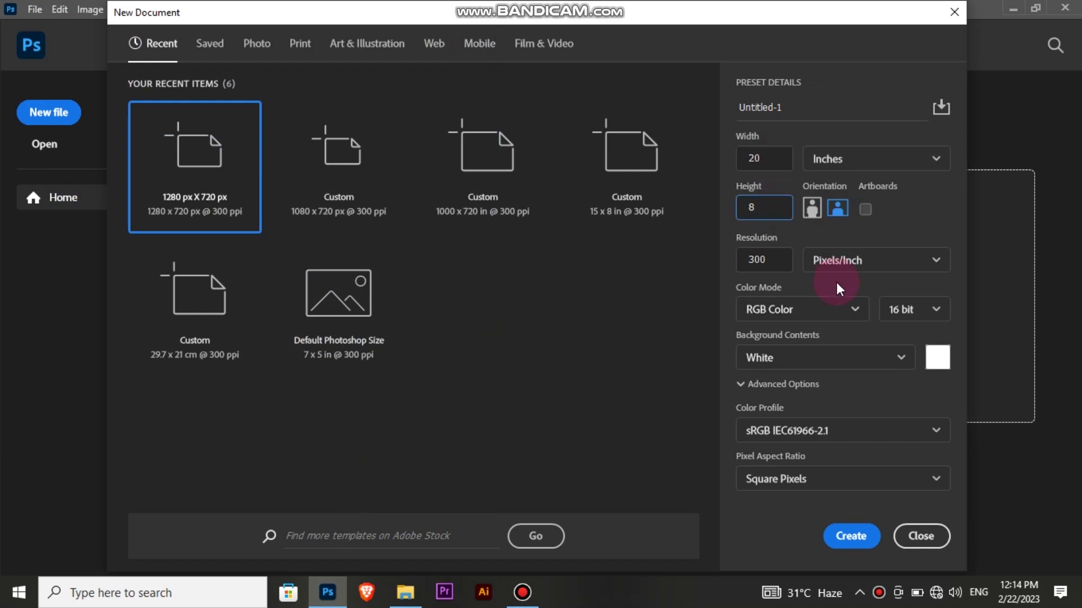
pyautogui.click(851, 309)
pyautogui.click(772, 416)
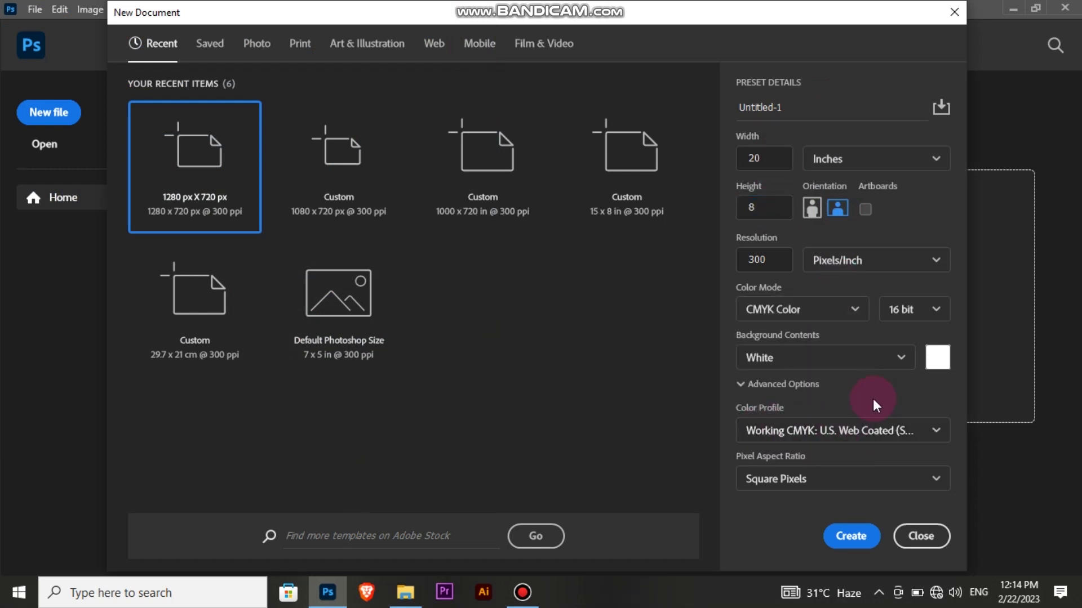
pyautogui.click(861, 545)
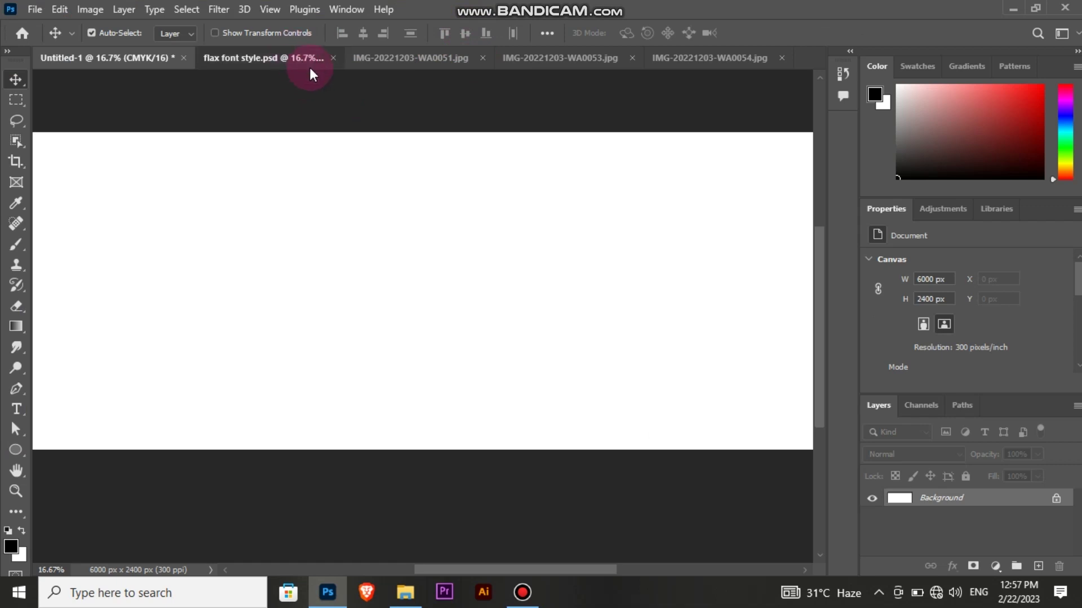
# Bring the Tamil title "எங்கள் இல்ல திருமண விழா" from flax font style.psd into the new document and join its two lines into one.
pyautogui.click(309, 66)
pyautogui.moveTo(186, 169); pyautogui.dragTo(357, 192)
pyautogui.click(19, 406)
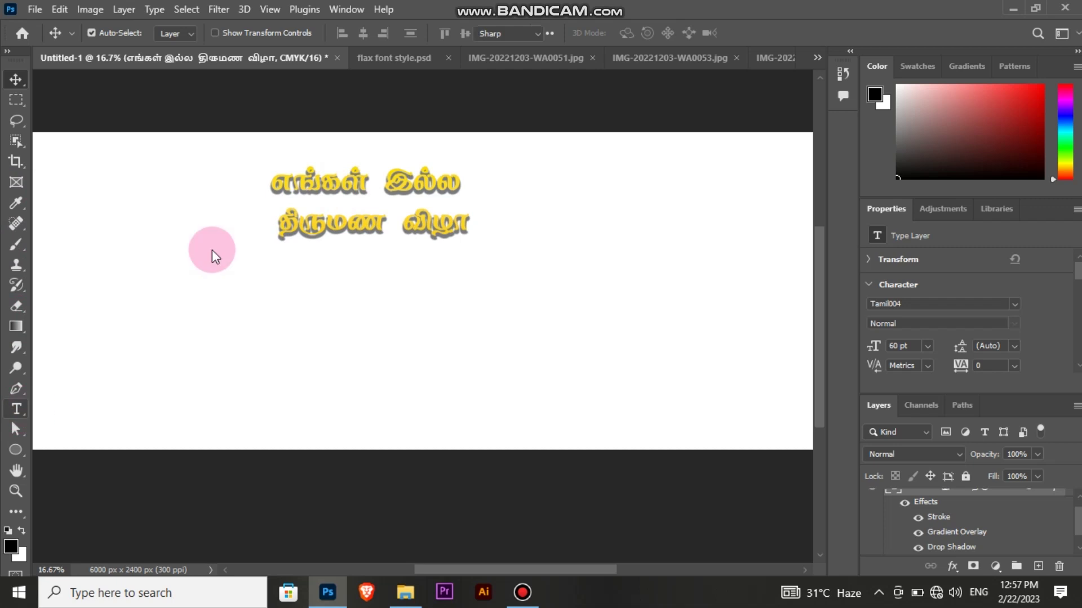
pyautogui.click(278, 231)
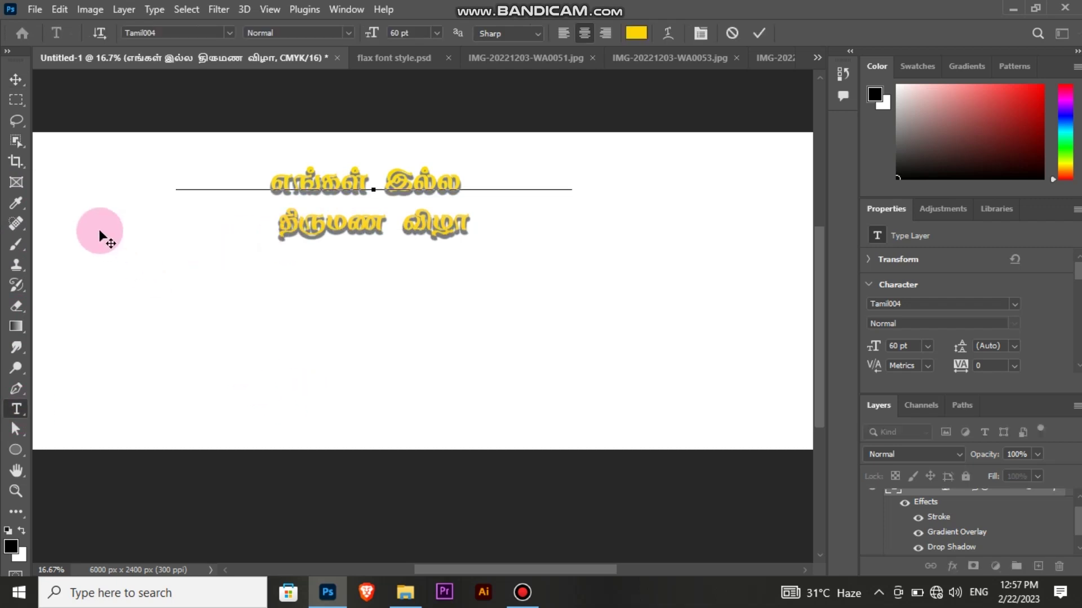
pyautogui.press('BackSpace')
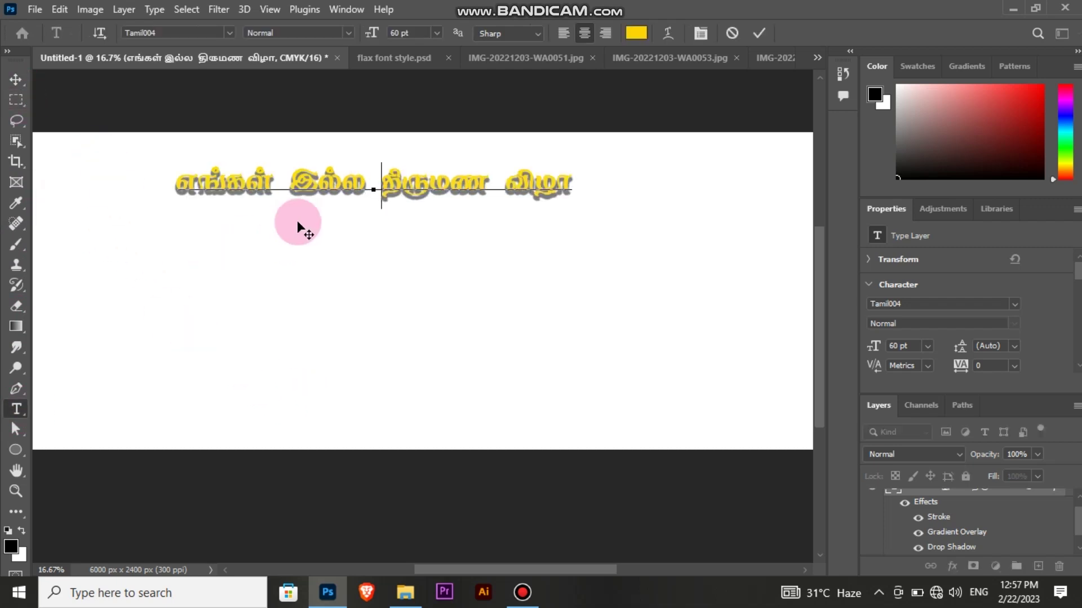
pyautogui.click(23, 86)
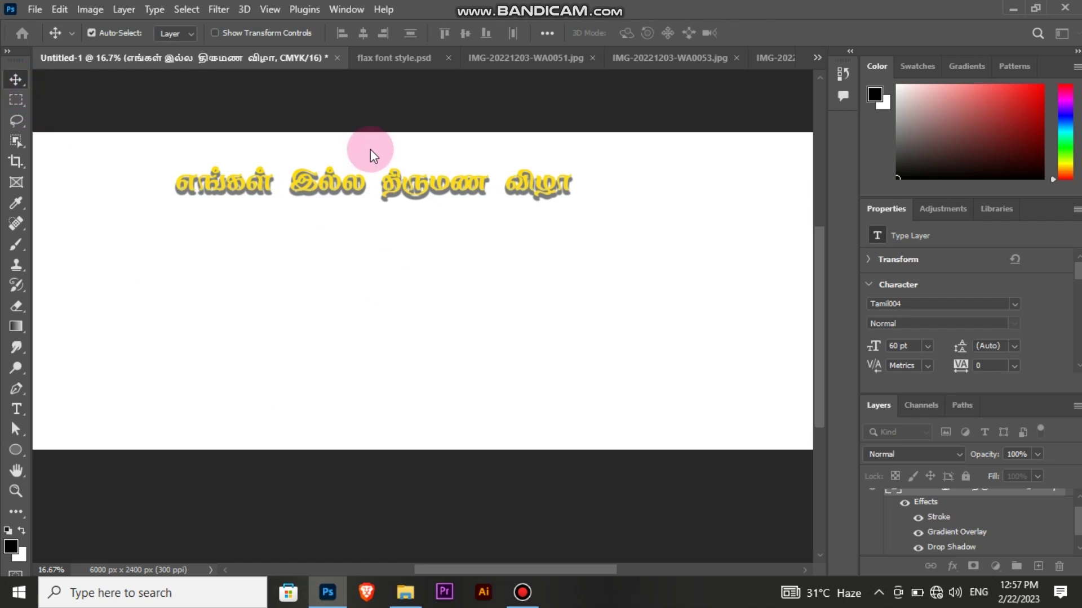
# Enlarge the title to about 121% and place it centred along the upper edge of the canvas.
pyautogui.hotkey('ctrl', 't')
pyautogui.moveTo(383, 231); pyautogui.dragTo(381, 235)
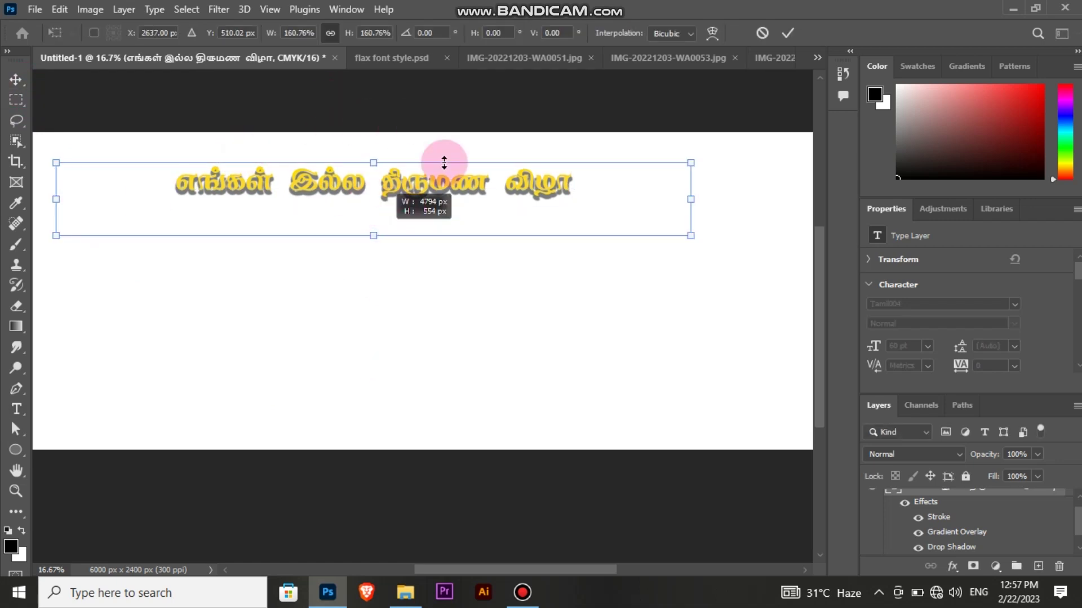
pyautogui.moveTo(376, 168); pyautogui.dragTo(417, 170)
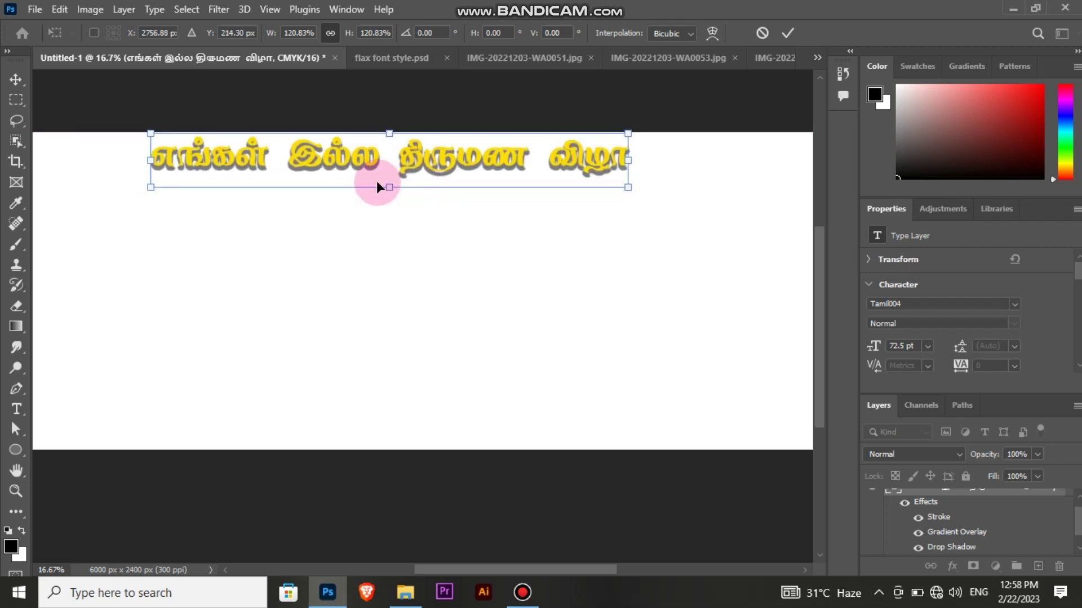
pyautogui.click(786, 32)
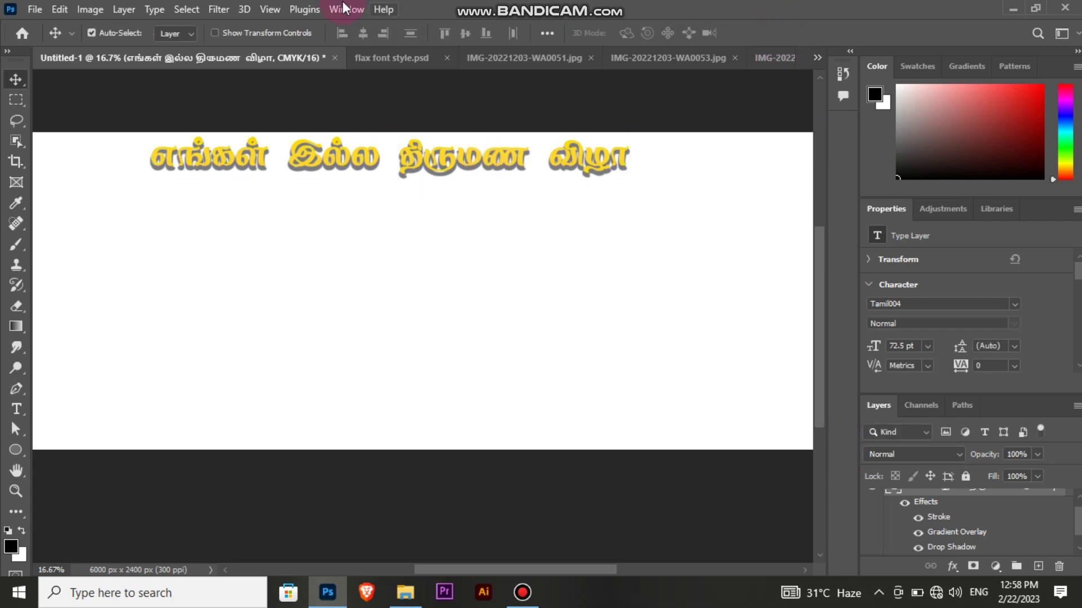
pyautogui.click(904, 459)
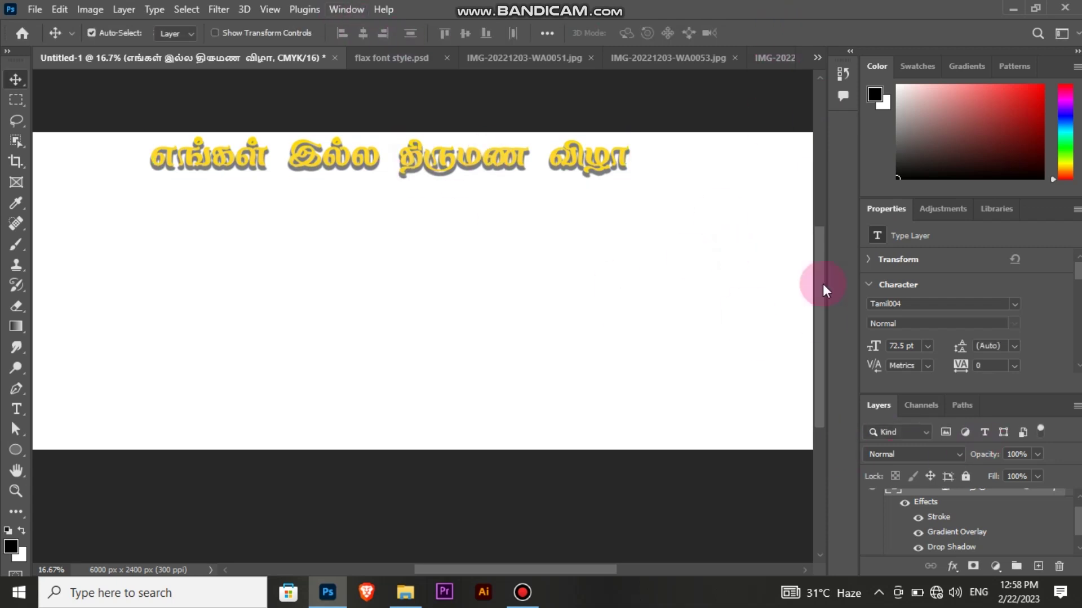
pyautogui.hotkey('ctrl', '-')
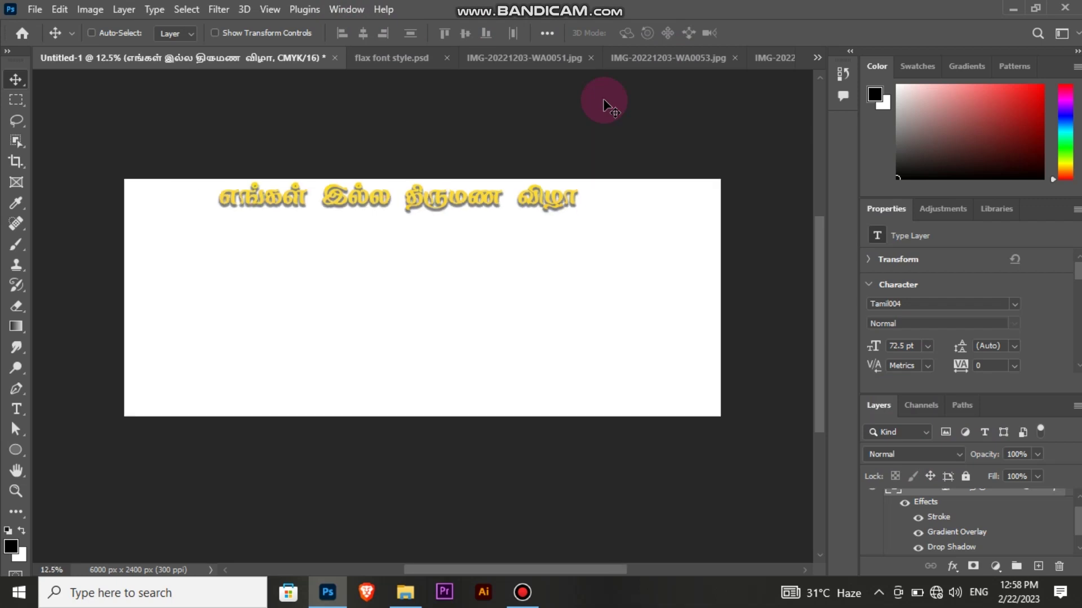
pyautogui.hotkey('ctrl', '+')
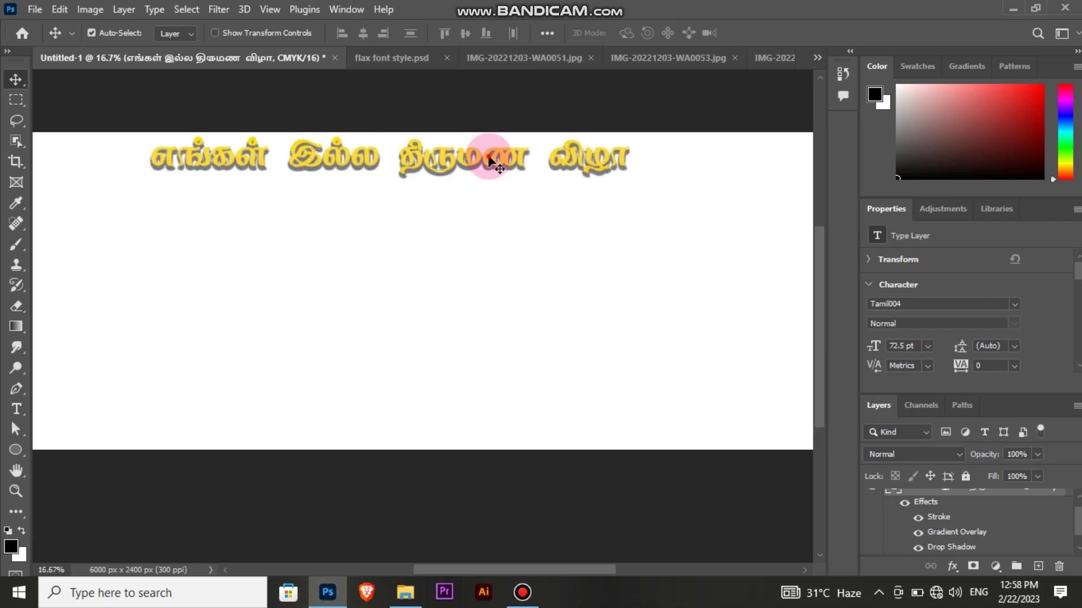
pyautogui.moveTo(489, 161); pyautogui.dragTo(494, 157)
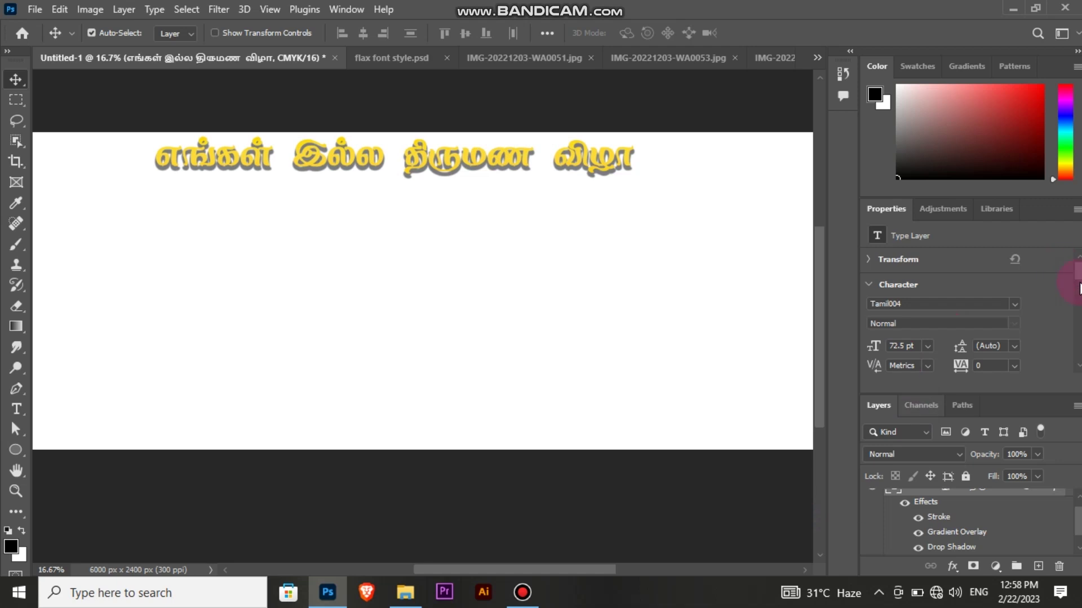
pyautogui.scroll(-5, 1068, 274)
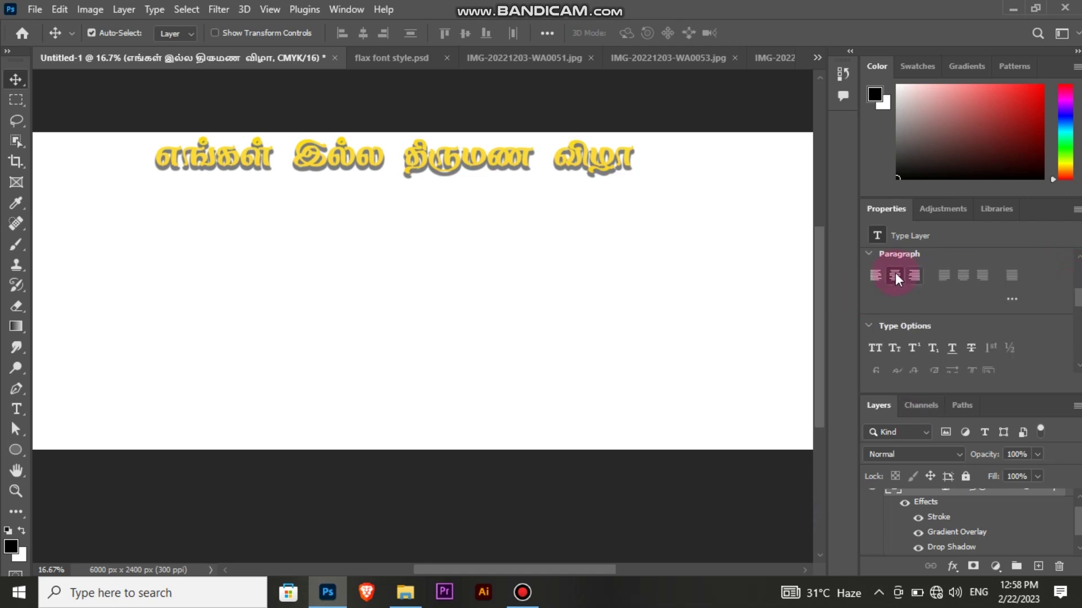
pyautogui.moveTo(1079, 282); pyautogui.dragTo(1079, 264)
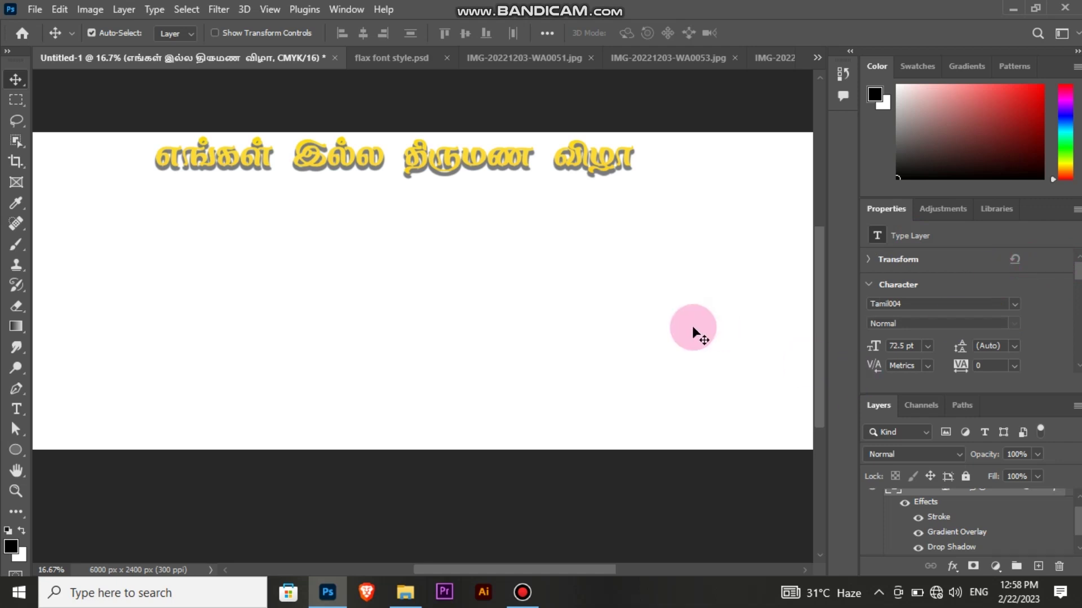
# Draw a purple shape with the Pen tool covering the left end of the canvas, with an inward-curving right edge.
pyautogui.moveTo(595, 569); pyautogui.dragTo(570, 569)
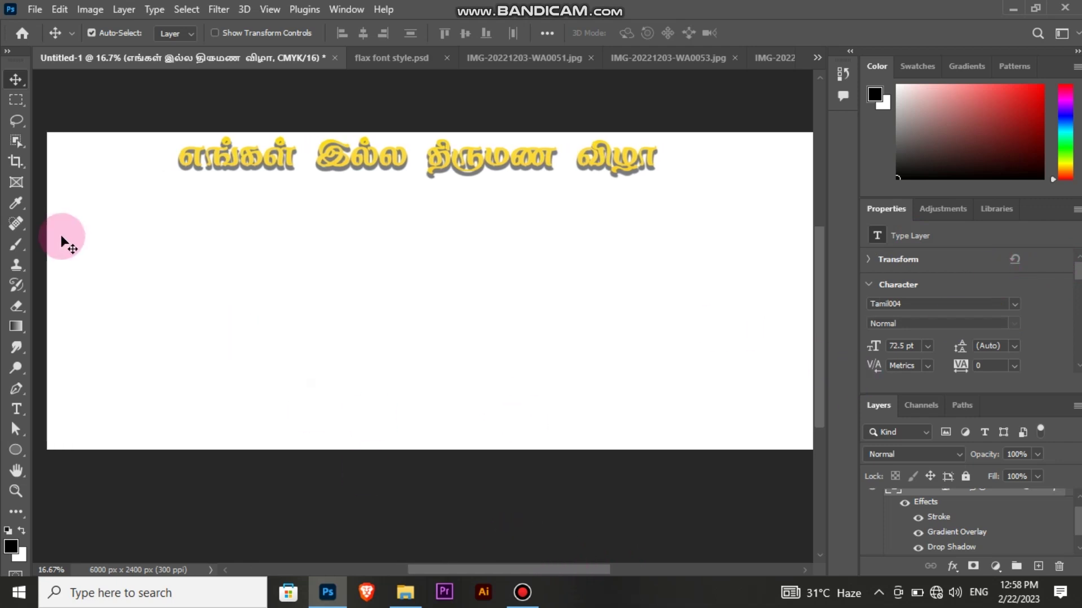
pyautogui.click(16, 389)
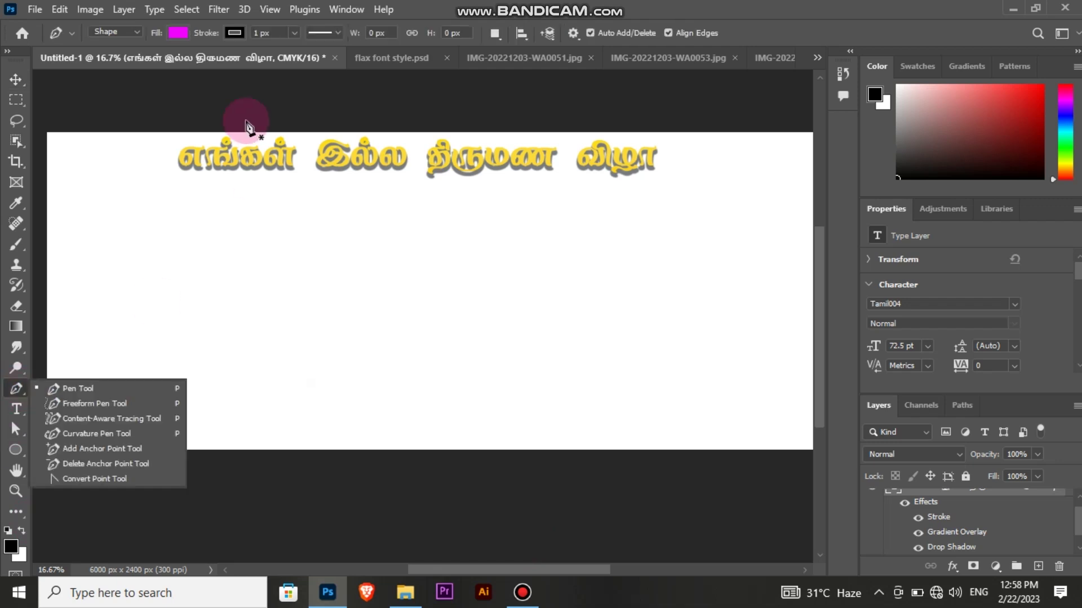
pyautogui.click(299, 134)
pyautogui.moveTo(296, 455); pyautogui.dragTo(381, 502)
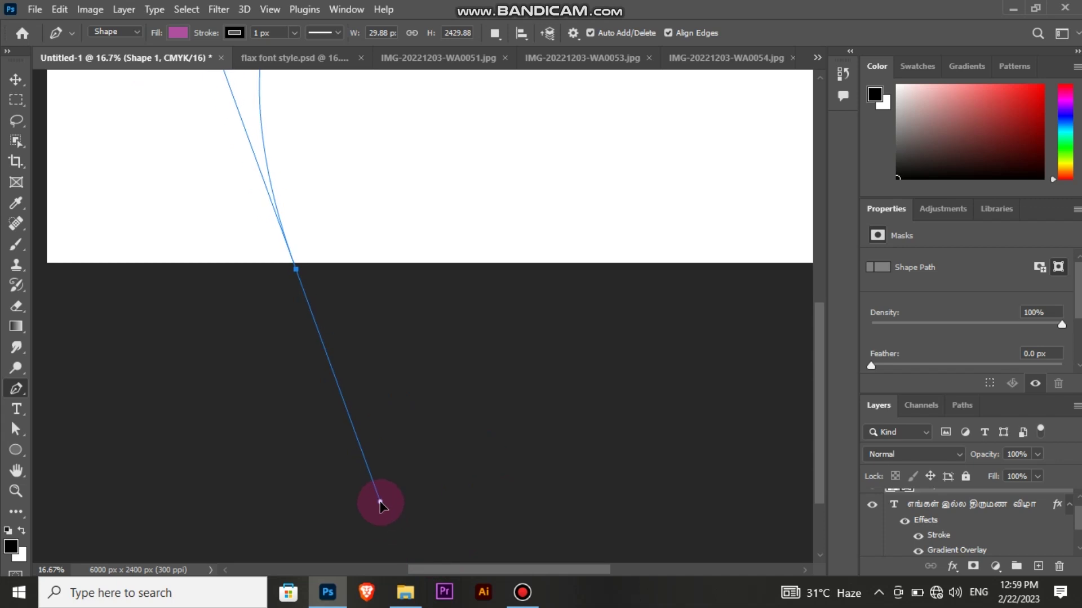
pyautogui.moveTo(823, 397); pyautogui.dragTo(823, 331)
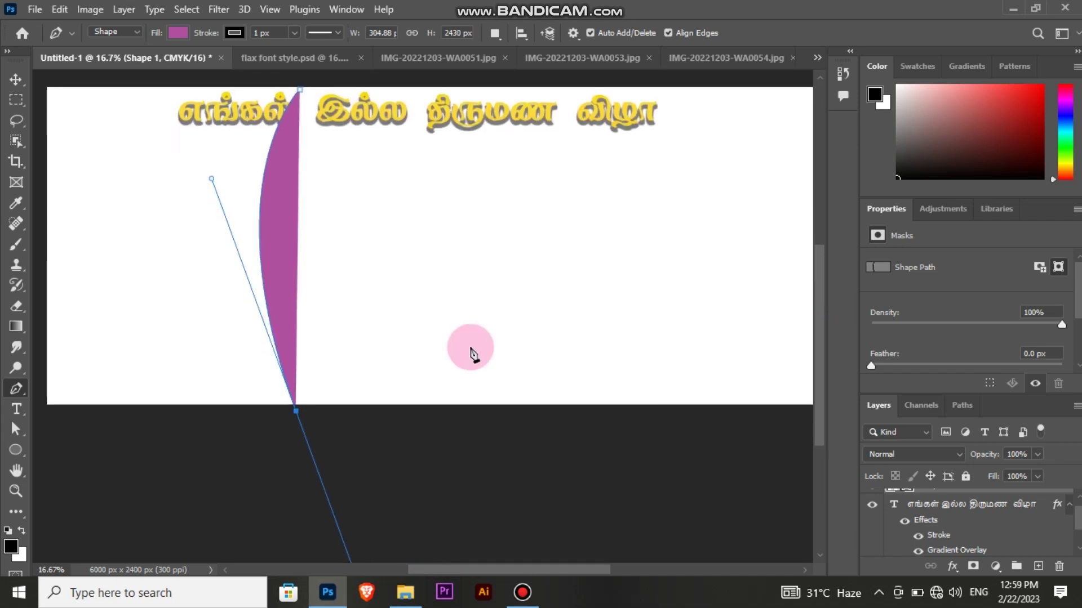
pyautogui.moveTo(41, 408); pyautogui.dragTo(41, 73)
pyautogui.click(300, 89)
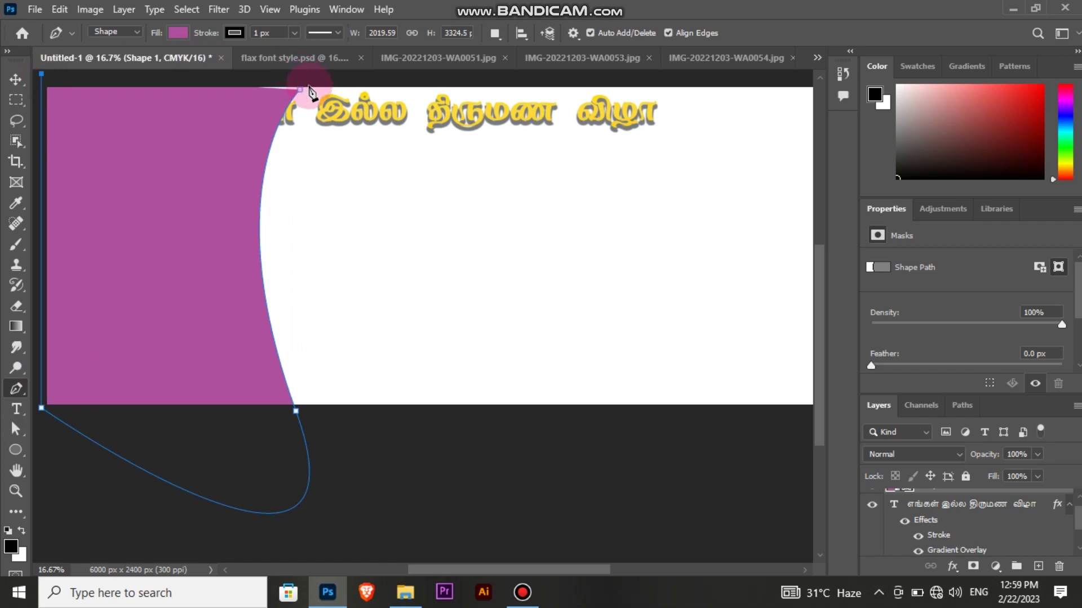
# Close the purple shape's path at its upper-right corner, using the Freeform Pen tool.
pyautogui.click(301, 90)
pyautogui.hotkey('ctrl', 'z')
pyautogui.rightClick(16, 388)
pyautogui.click(74, 402)
pyautogui.moveTo(299, 90); pyautogui.dragTo(302, 81)
pyautogui.hotkey('ctrl', 'z')
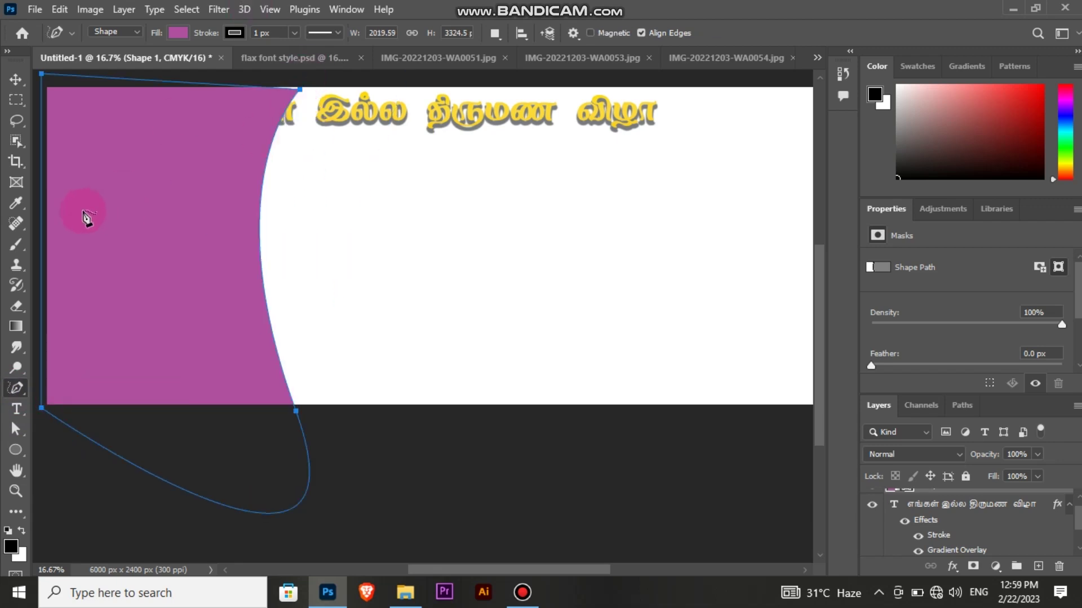
# Nudge the purple shape's path slightly upward so its curve reaches past the canvas's upper edge.
pyautogui.press('Up')
pyautogui.press('Up')
pyautogui.press('Up')
pyautogui.press('Up')
pyautogui.press('Up')
pyautogui.press('Up')
pyautogui.press('Up')
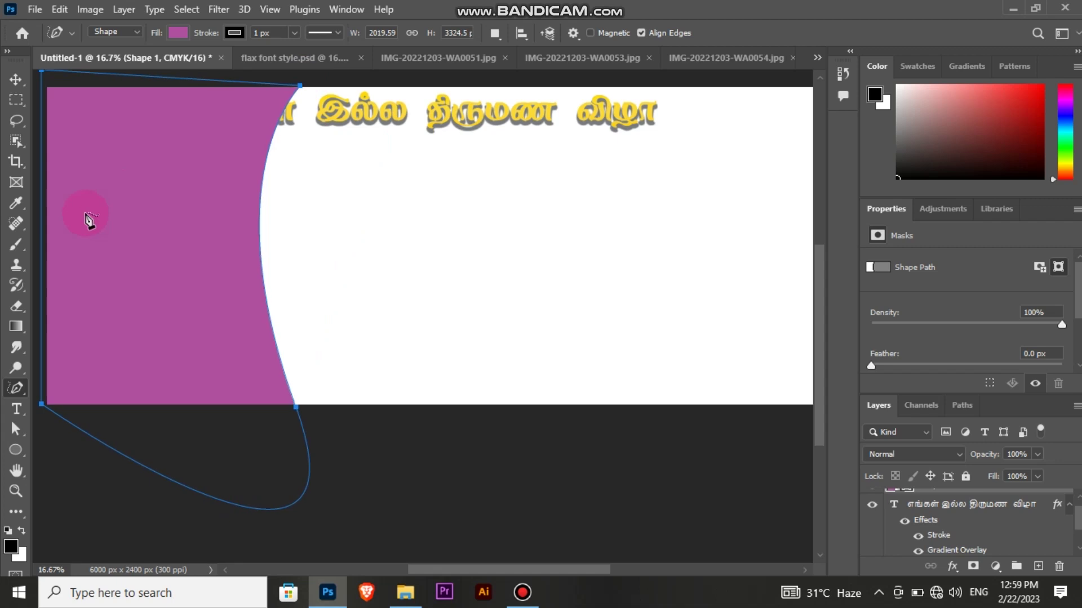
# Reorder the purple shape's layer beneath the title text layer, directly above the Background.
pyautogui.click(16, 79)
pyautogui.click(168, 273)
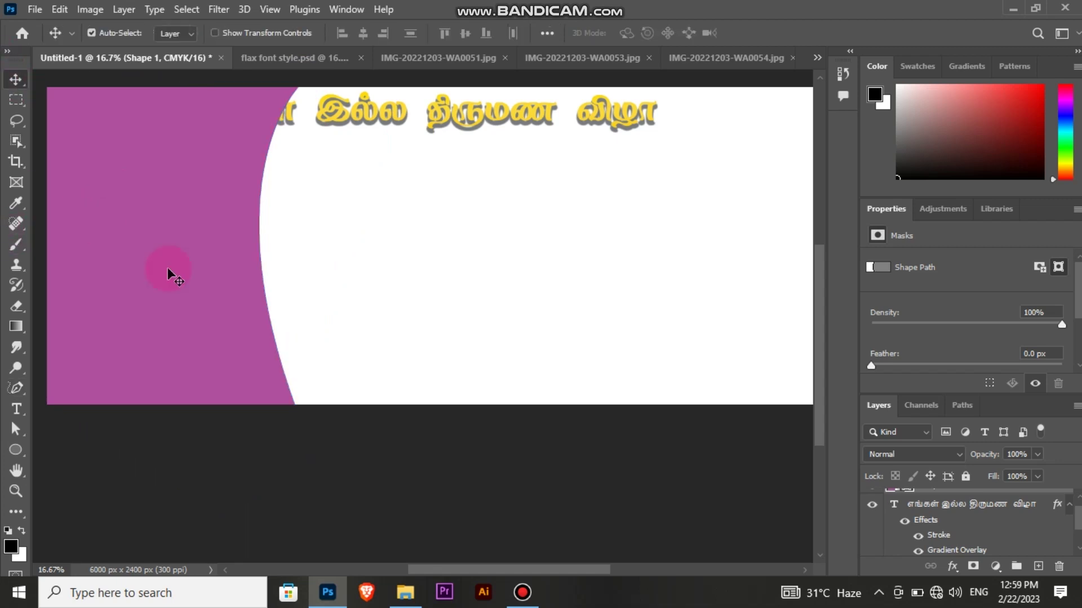
pyautogui.scroll(1, 984, 503)
pyautogui.click(985, 503)
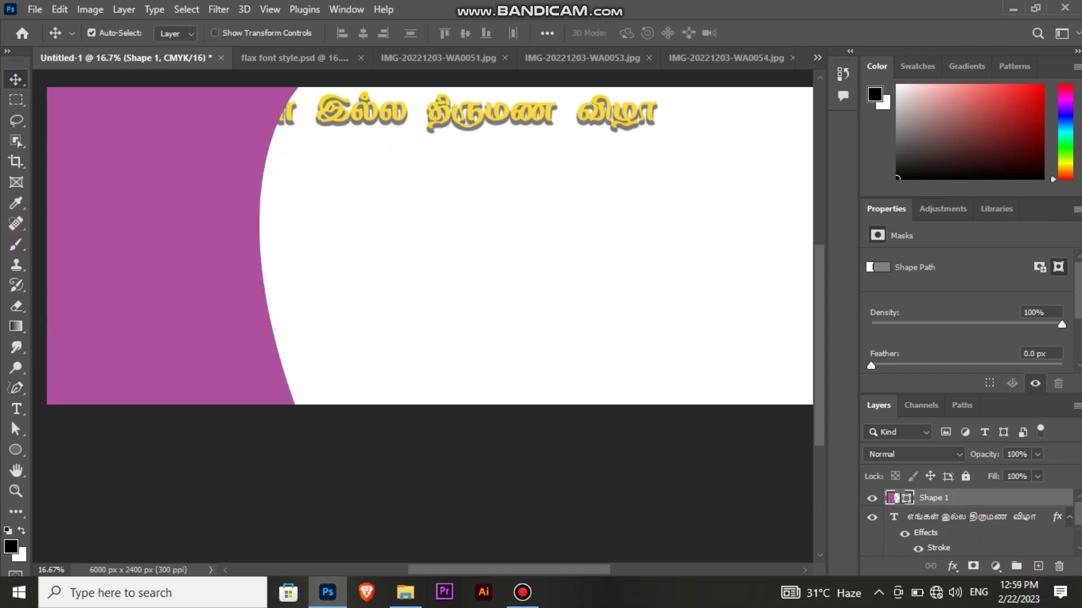
pyautogui.moveTo(973, 502); pyautogui.dragTo(903, 514)
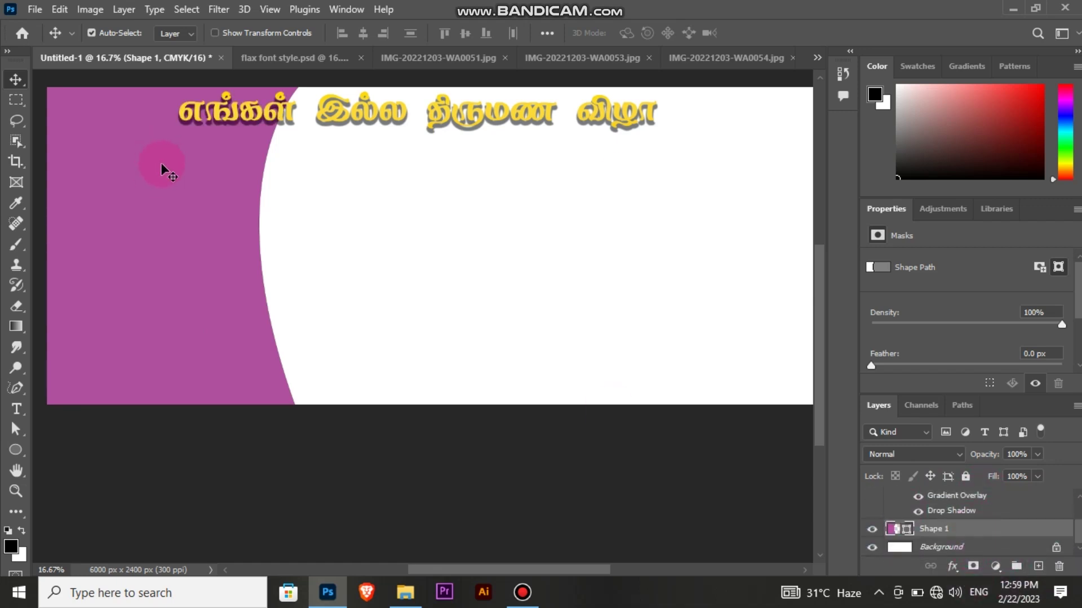
pyautogui.click(235, 112)
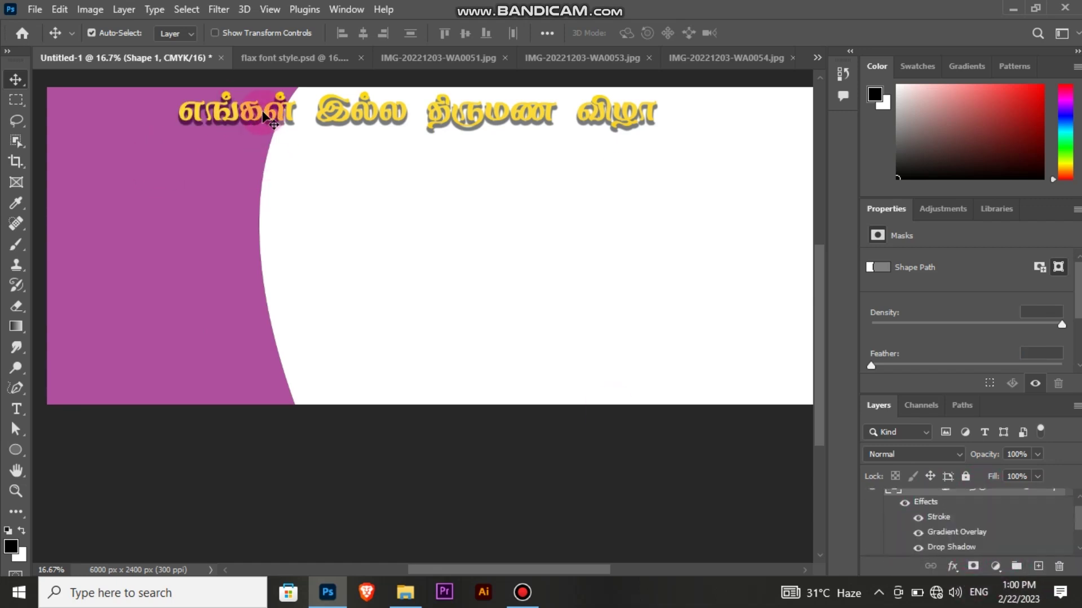
pyautogui.click(260, 224)
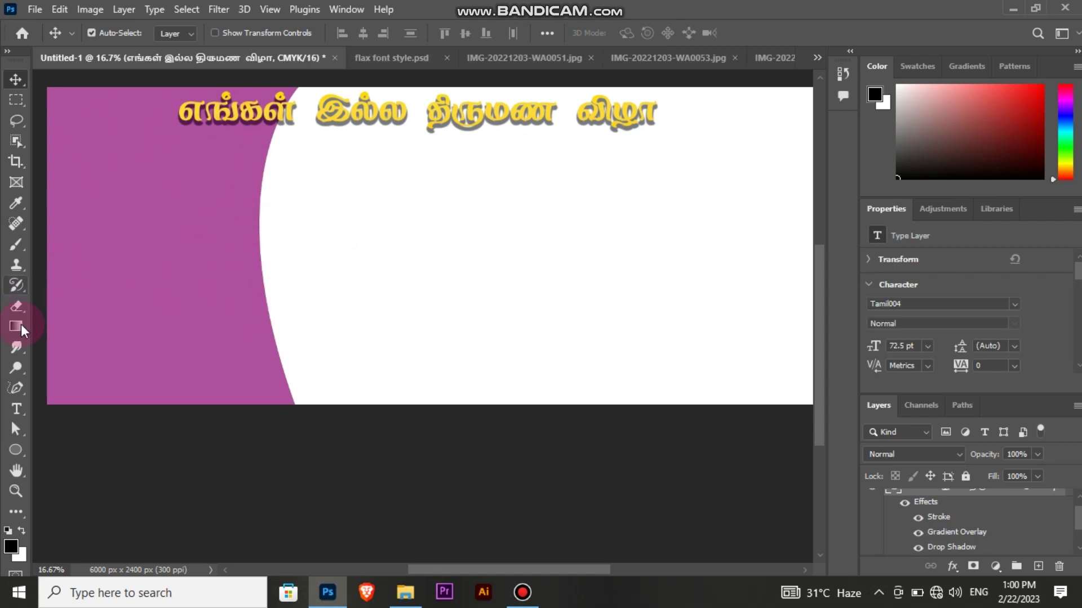
pyautogui.click(17, 389)
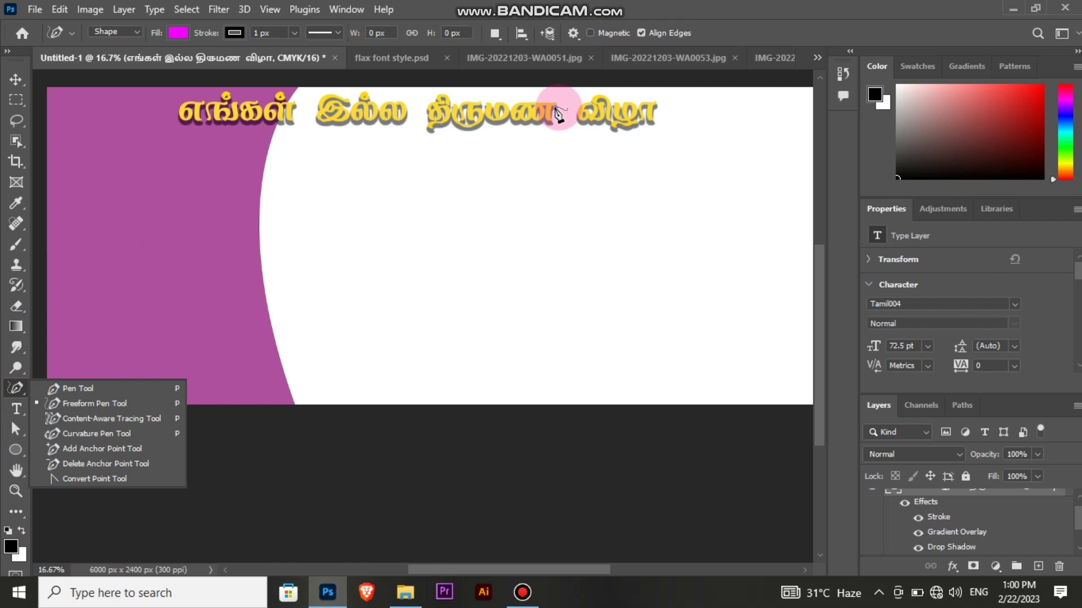
pyautogui.click(25, 79)
pyautogui.click(204, 206)
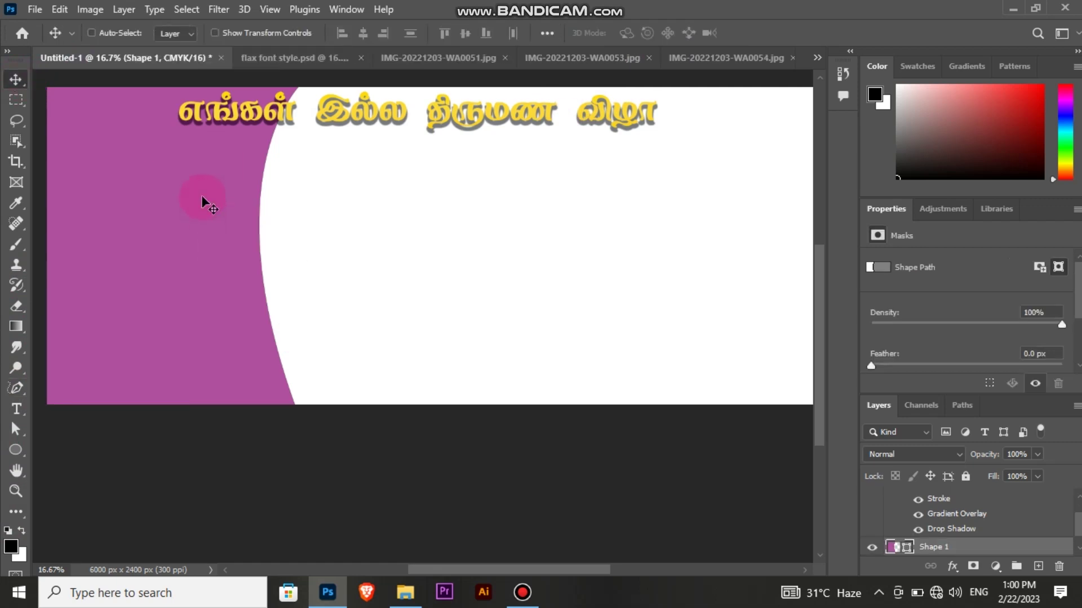
pyautogui.hotkey('ctrl', 't')
pyautogui.rightClick(203, 202)
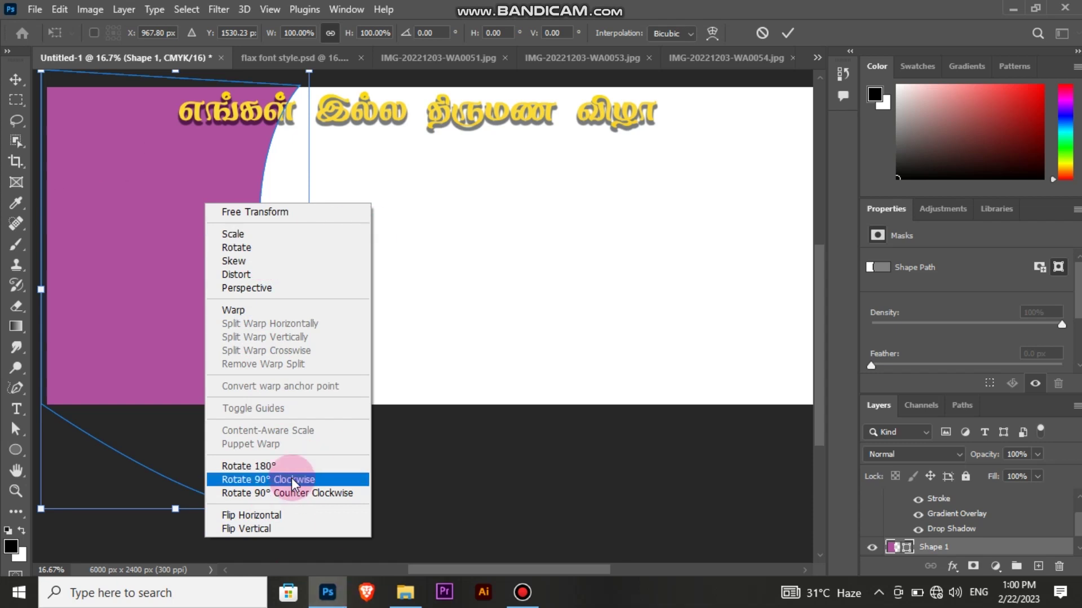
pyautogui.click(184, 291)
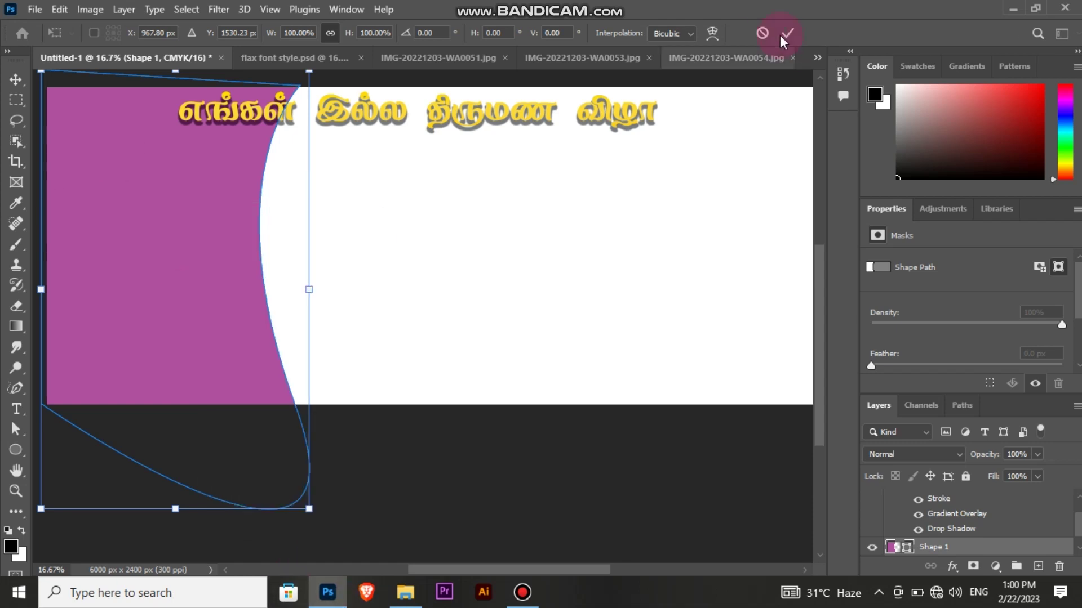
pyautogui.click(100, 295)
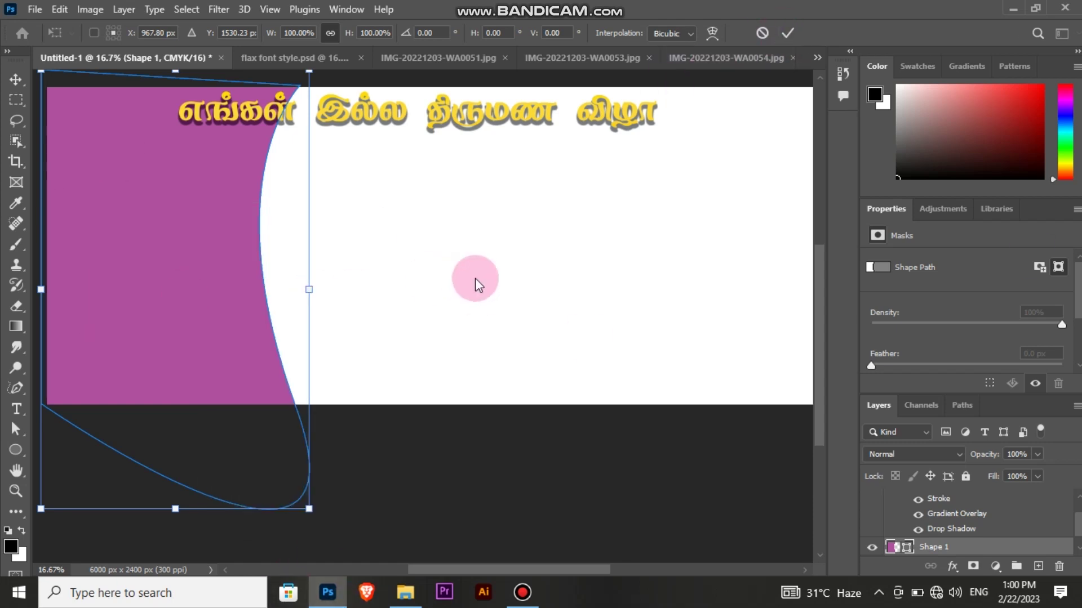
pyautogui.moveTo(125, 206); pyautogui.dragTo(433, 271)
pyautogui.click(787, 33)
# Duplicate the purple shape onto the right half of the canvas and rotate the copy 180°.
pyautogui.click(103, 245)
pyautogui.moveTo(103, 244); pyautogui.dragTo(552, 208)
pyautogui.rightClick(552, 207)
pyautogui.hotkey('ctrl', 't')
pyautogui.rightClick(539, 186)
pyautogui.click(566, 452)
pyautogui.rightClick(627, 336)
pyautogui.click(636, 265)
pyautogui.rightClick(634, 265)
pyautogui.click(666, 503)
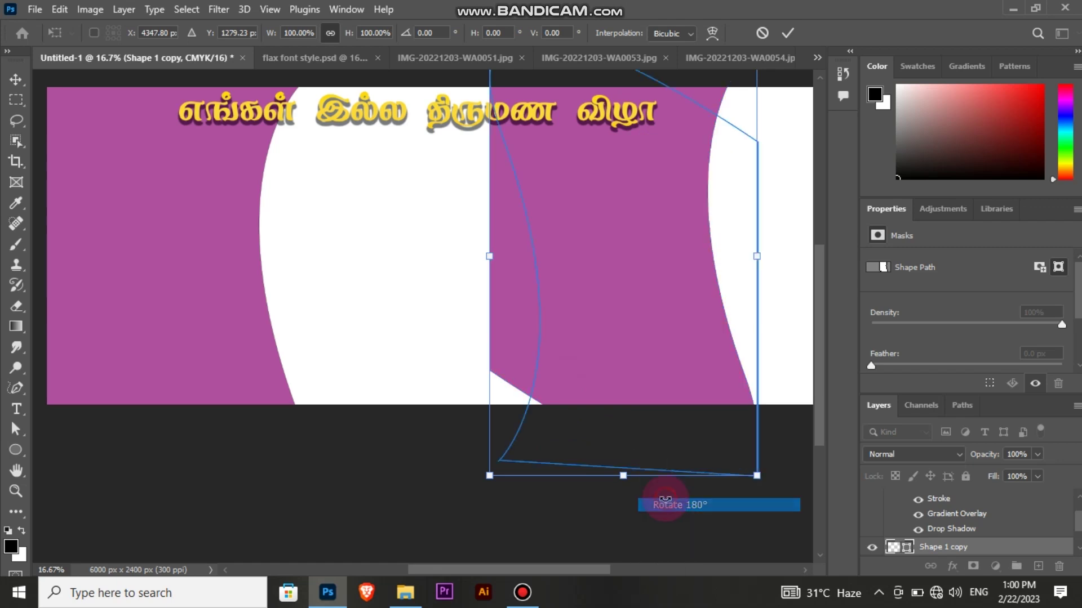
# Apply the rotation and move the purple shape's copy against the canvas's right edge, filling the area up to its border.
pyautogui.moveTo(496, 567); pyautogui.dragTo(562, 570)
pyautogui.hscroll(-2, 511, 567)
pyautogui.scroll(-1, 500, 551)
pyautogui.scroll(2, 499, 551)
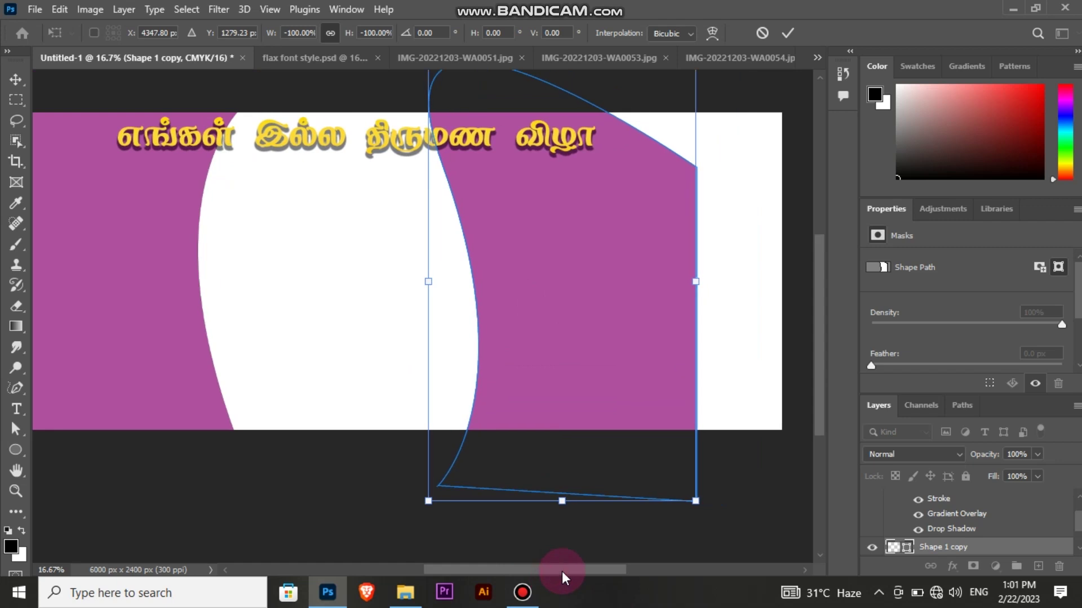
pyautogui.click(787, 33)
pyautogui.moveTo(623, 287); pyautogui.dragTo(732, 224)
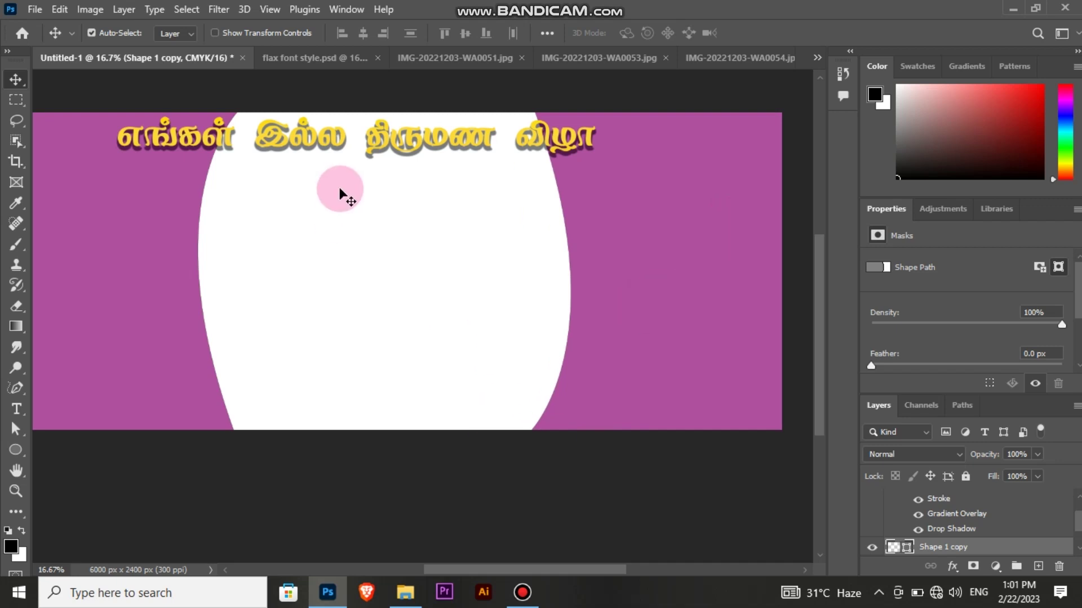
# Break the title onto two lines before "திருமண" and shift it slightly right and down between the purple shapes.
pyautogui.click(377, 385)
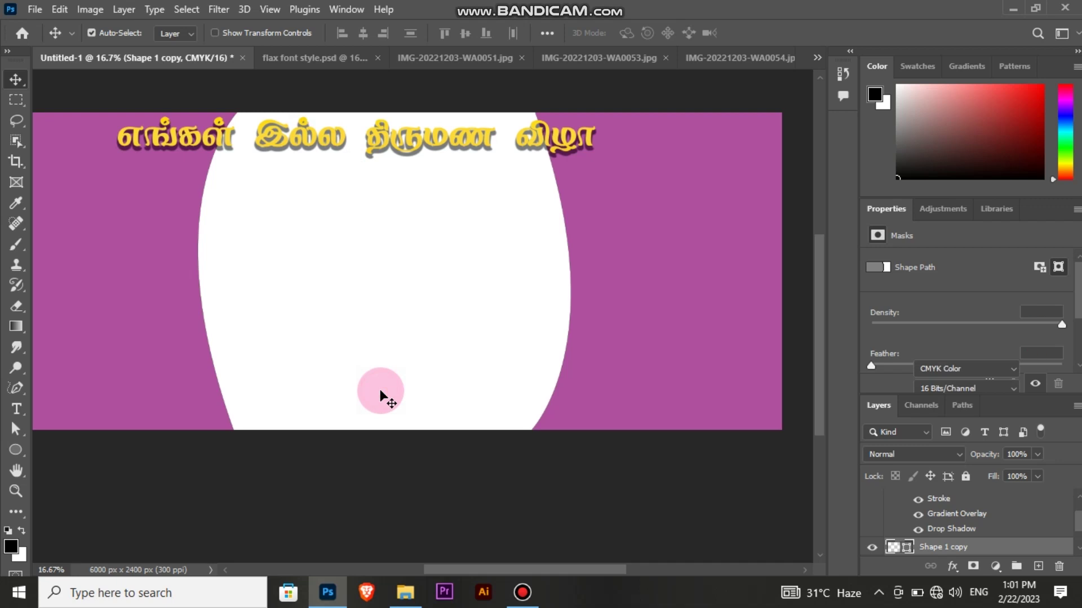
pyautogui.click(269, 136)
pyautogui.click(16, 408)
pyautogui.click(497, 139)
pyautogui.click(368, 136)
pyautogui.press('Return')
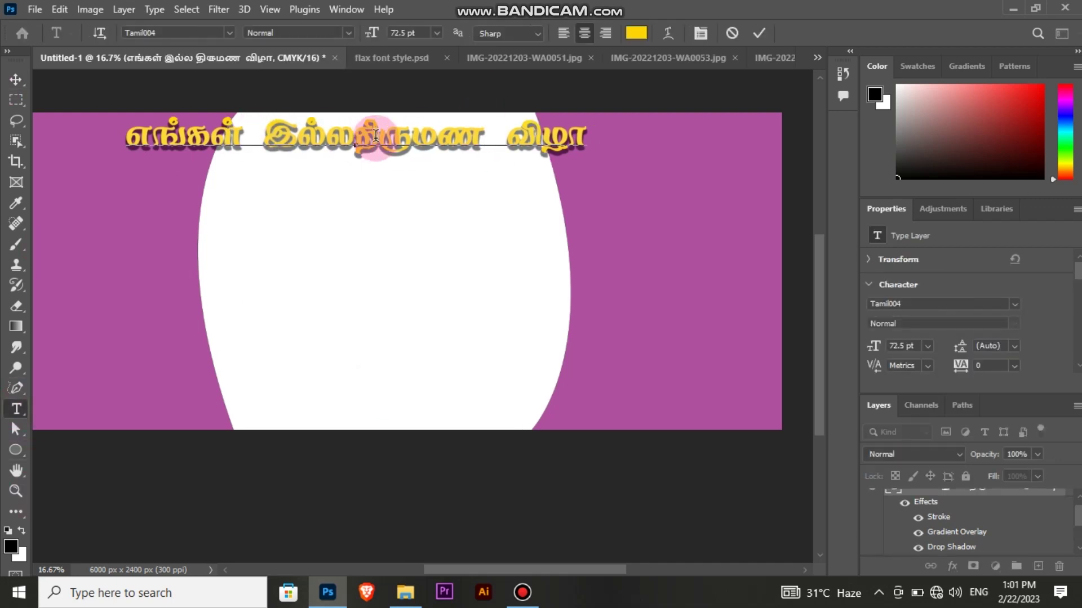
pyautogui.click(16, 78)
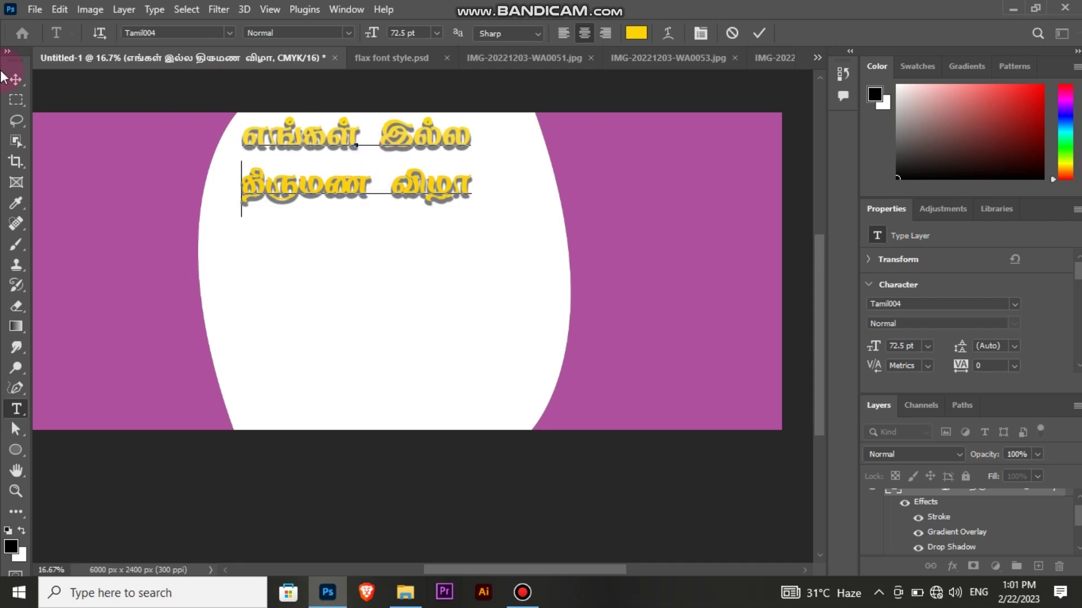
pyautogui.moveTo(325, 137)
pyautogui.mouseDown()
pyautogui.moveTo(350, 144)
pyautogui.moveTo(333, 120)
pyautogui.moveTo(366, 116)
pyautogui.moveTo(342, 144)
pyautogui.mouseUp()
pyautogui.click(304, 191)
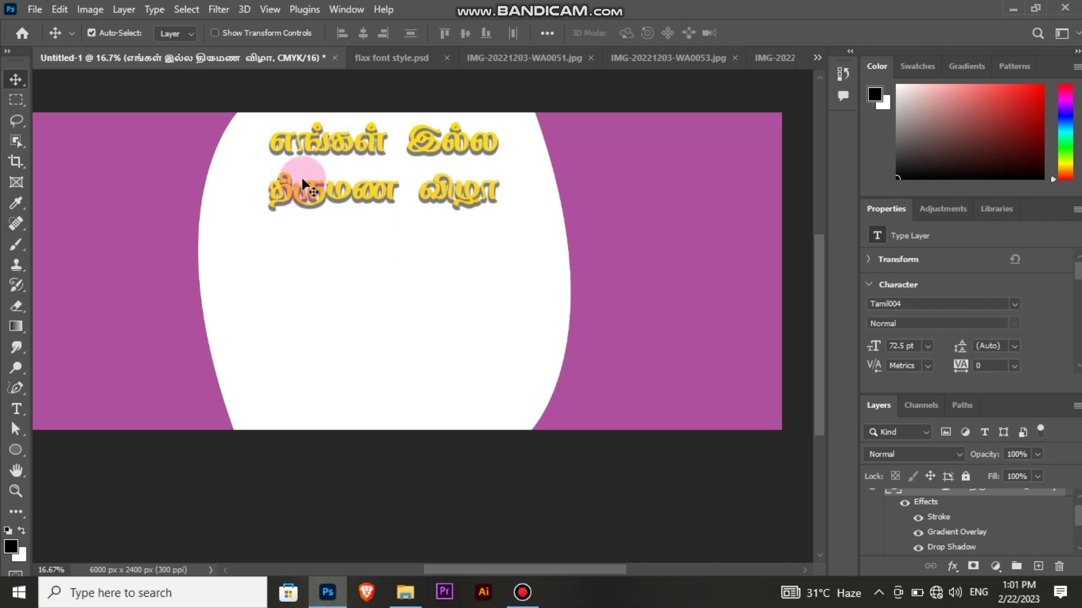
# Reshape the left purple shape's inner edge into a wave with the Curvature Pen, pulling its upper and lower parts toward the left.
pyautogui.moveTo(470, 570); pyautogui.dragTo(454, 569)
pyautogui.click(257, 238)
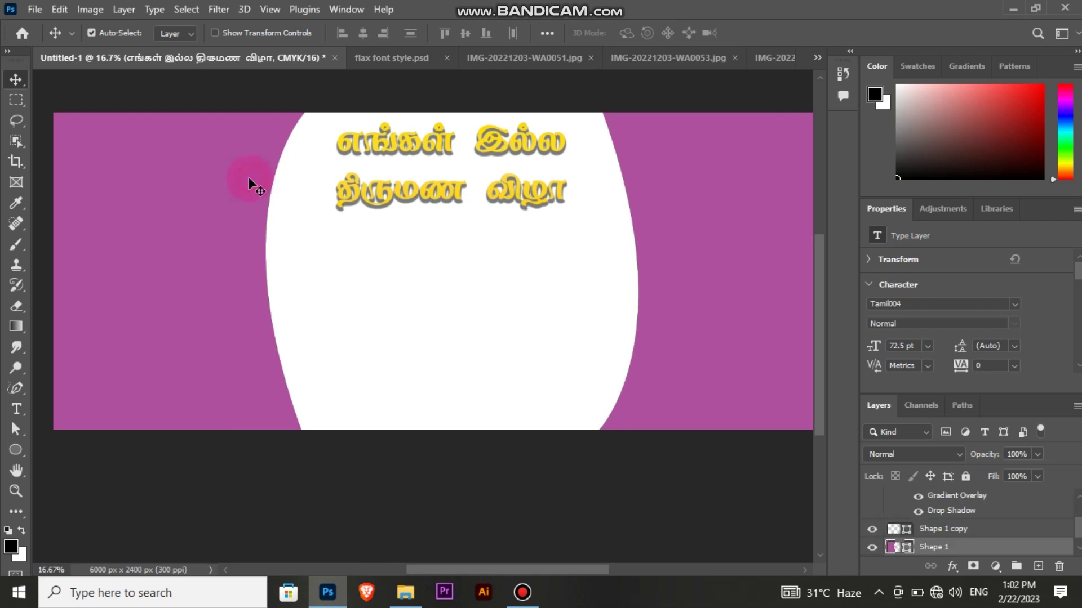
pyautogui.click(14, 395)
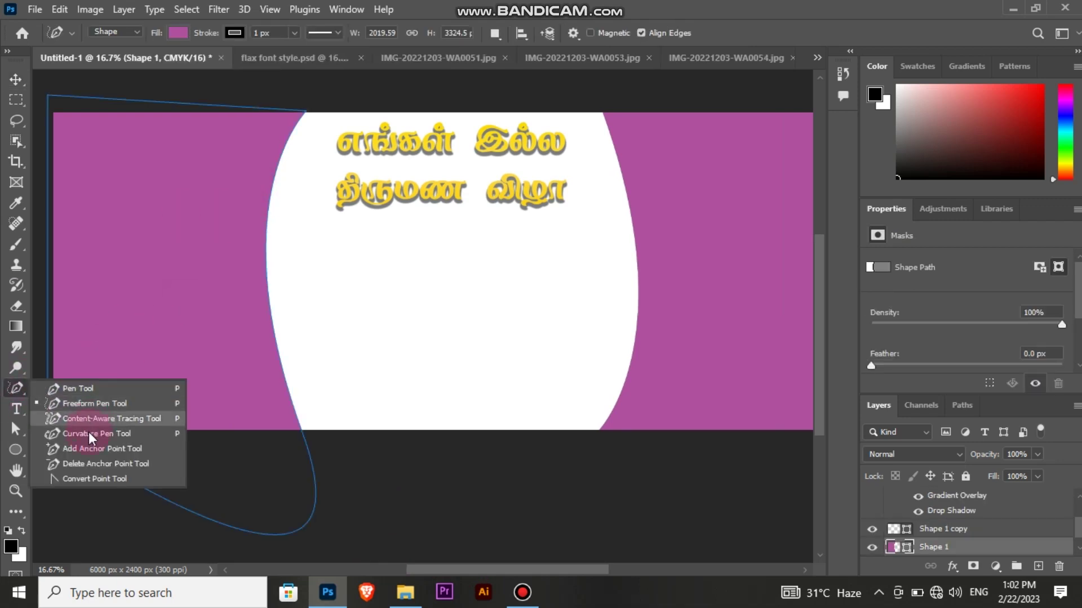
pyautogui.click(52, 437)
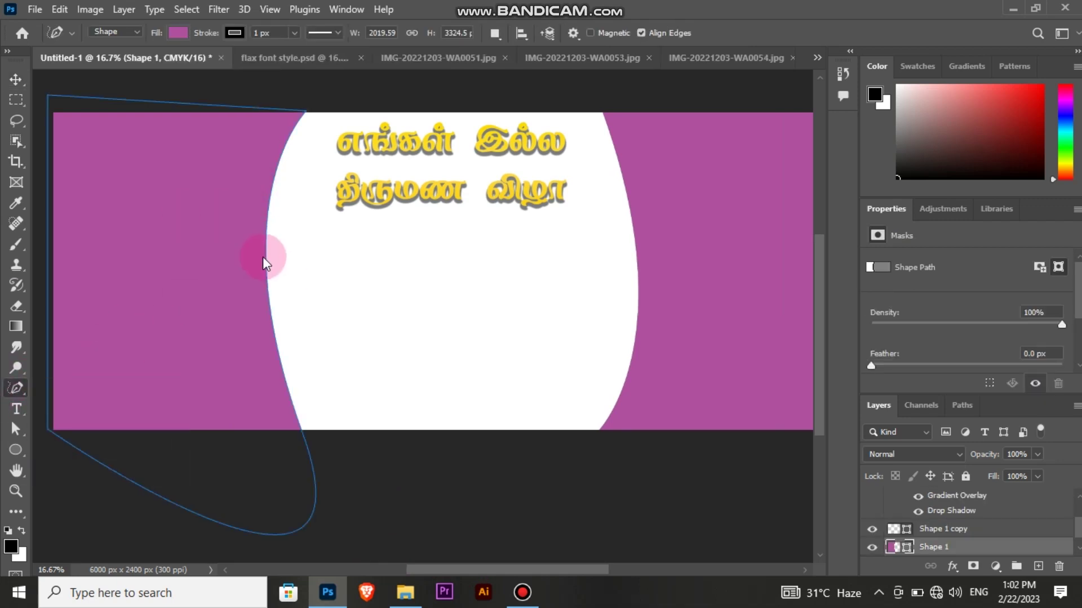
pyautogui.moveTo(269, 195); pyautogui.dragTo(250, 167)
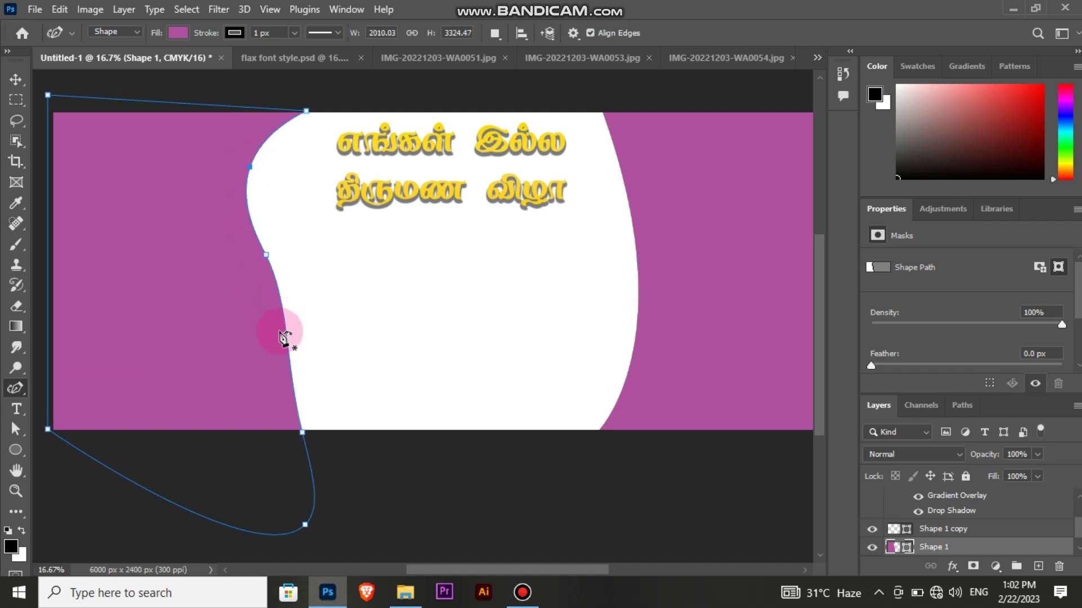
pyautogui.moveTo(284, 340); pyautogui.dragTo(242, 365)
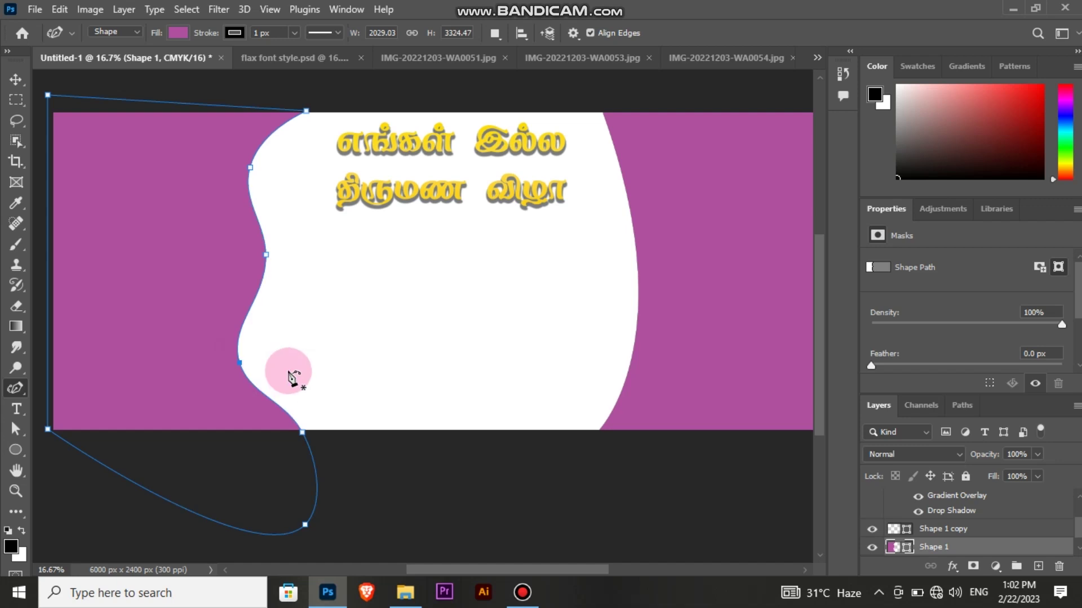
pyautogui.click(637, 269)
pyautogui.moveTo(637, 268); pyautogui.dragTo(669, 269)
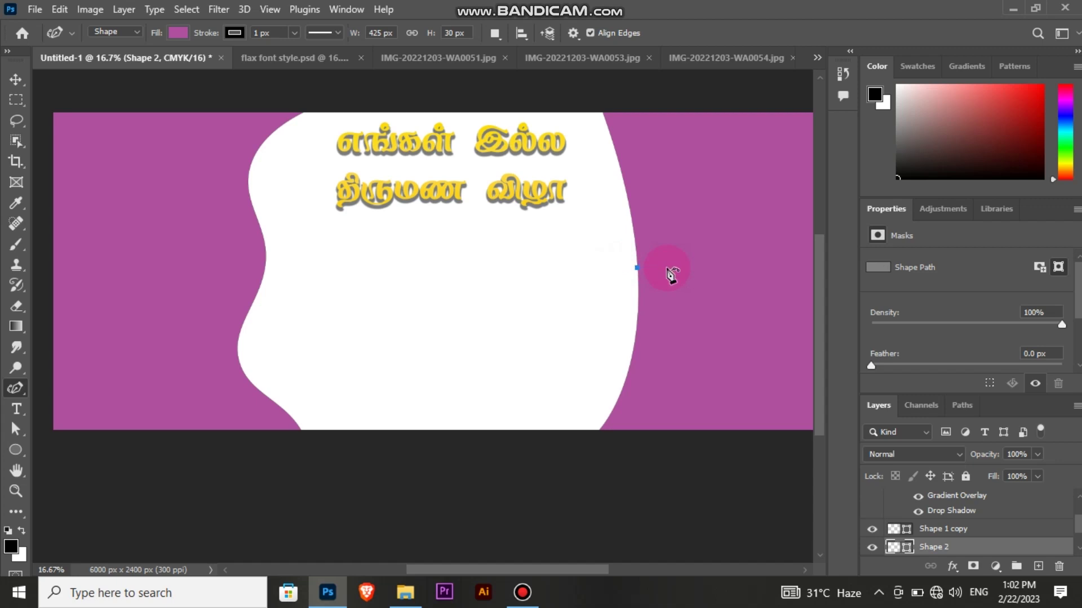
pyautogui.hotkey('ctrl', 'z')
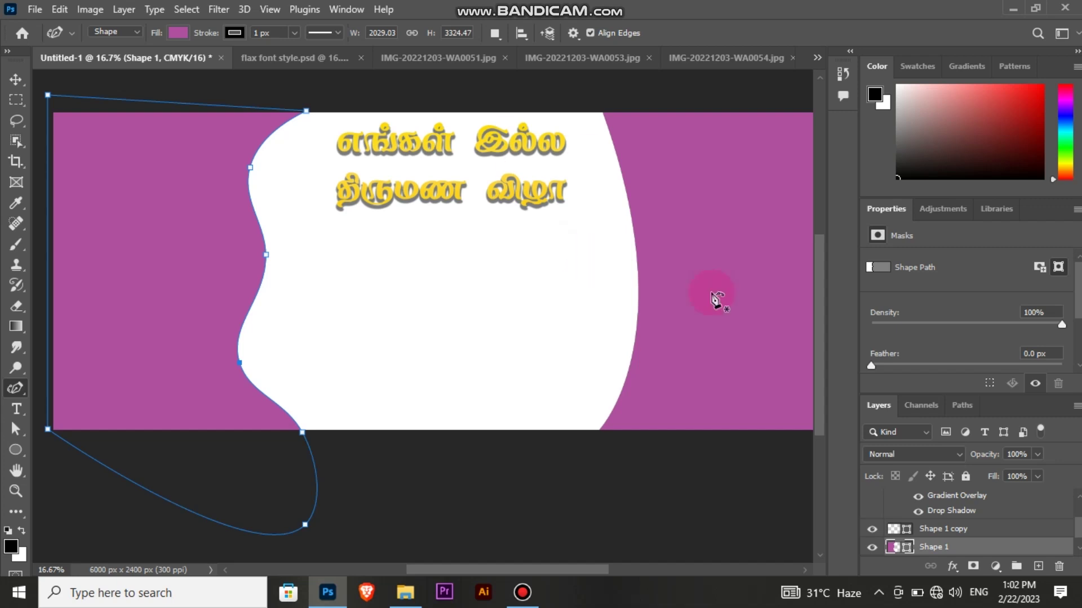
# Reshape the right purple shape's inner edge into a wave with the Curvature Pen, bulging it inward just above the middle.
pyautogui.click(16, 80)
pyautogui.click(671, 297)
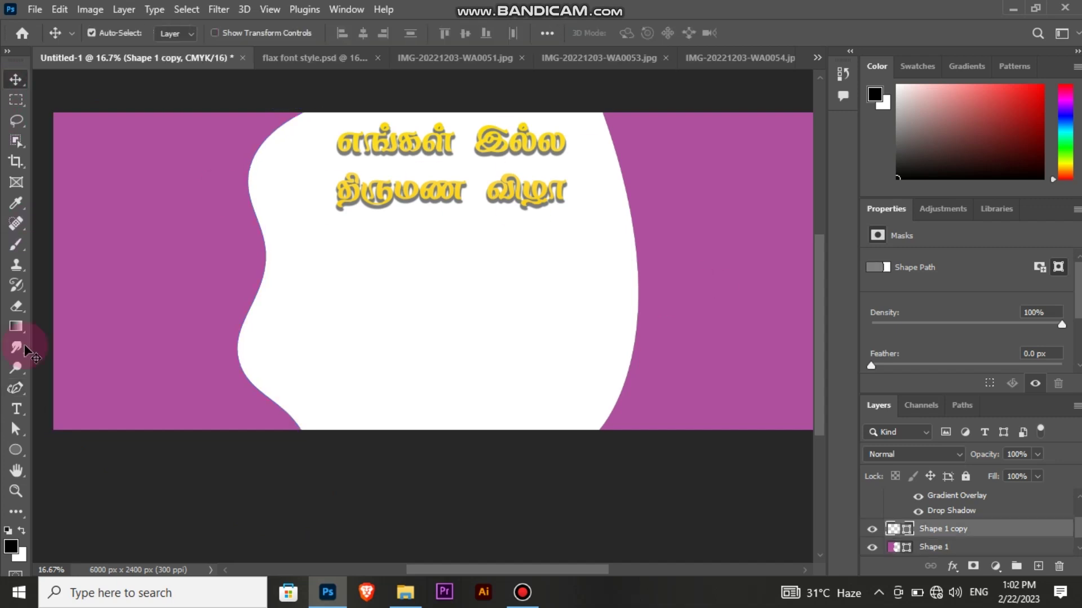
pyautogui.click(15, 388)
pyautogui.click(625, 188)
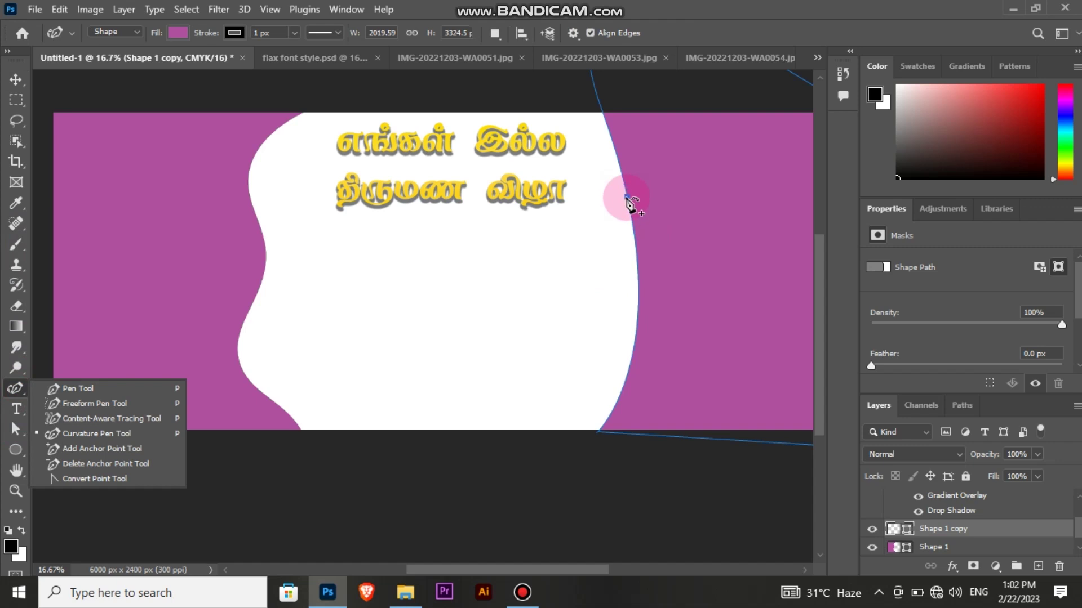
pyautogui.moveTo(627, 198); pyautogui.dragTo(589, 206)
pyautogui.click(581, 290)
pyautogui.moveTo(643, 305); pyautogui.dragTo(632, 324)
pyautogui.moveTo(627, 378); pyautogui.dragTo(631, 386)
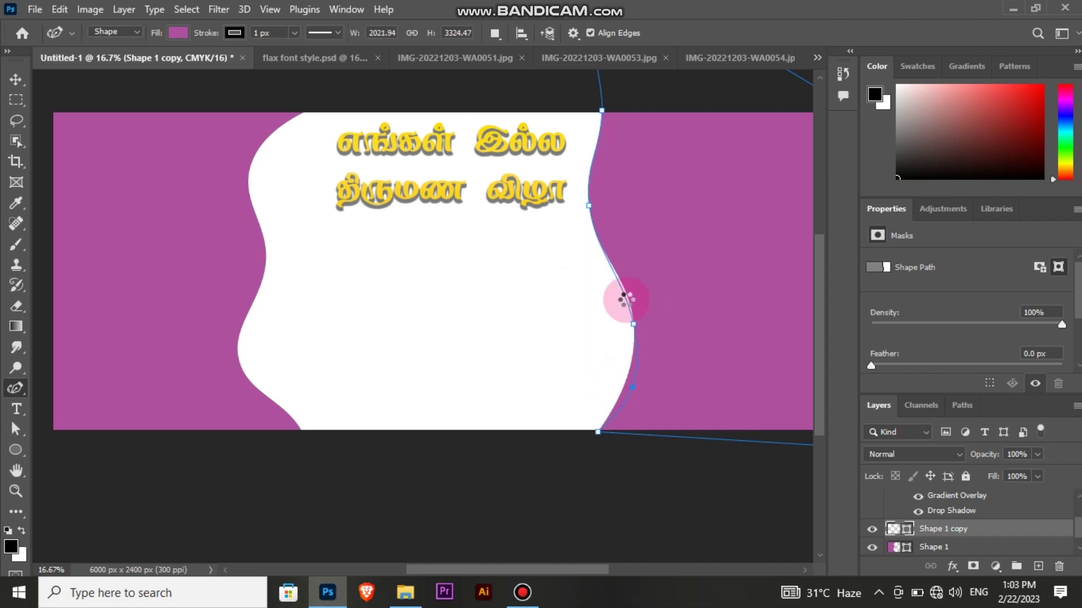
pyautogui.moveTo(593, 163)
pyautogui.mouseDown()
pyautogui.moveTo(627, 170)
pyautogui.moveTo(609, 160)
pyautogui.mouseUp()
pyautogui.moveTo(588, 206); pyautogui.dragTo(590, 228)
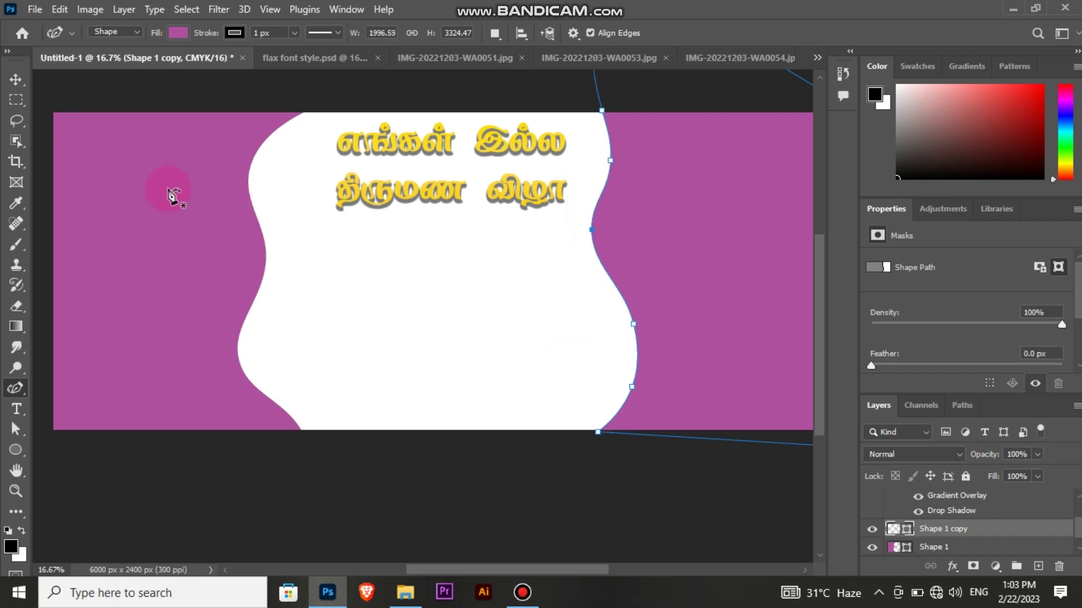
pyautogui.click(259, 140)
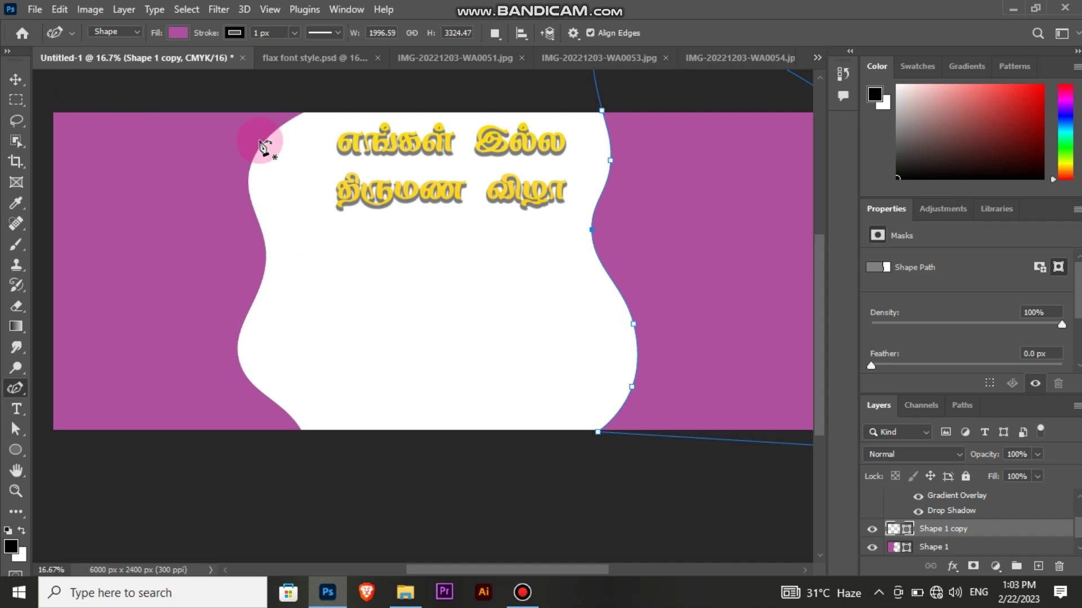
pyautogui.click(283, 129)
pyautogui.hotkey('ctrl', 'z')
pyautogui.hotkey('ctrl', 'z')
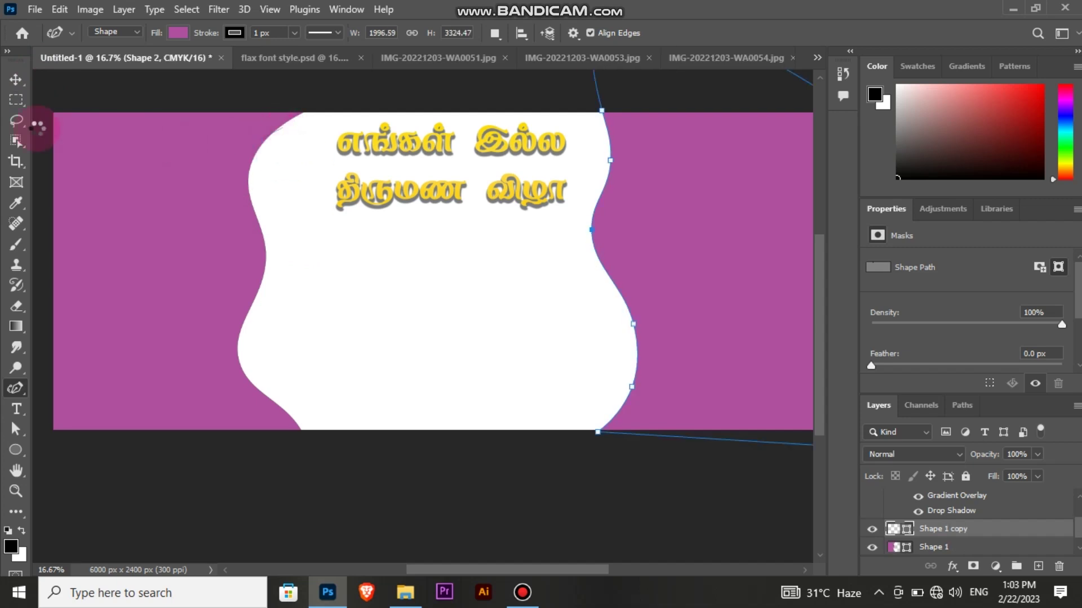
# Try to adjust the left purple shape's path at its upper inner corner with the Curvature Pen.
pyautogui.click(16, 80)
pyautogui.click(204, 235)
pyautogui.click(16, 318)
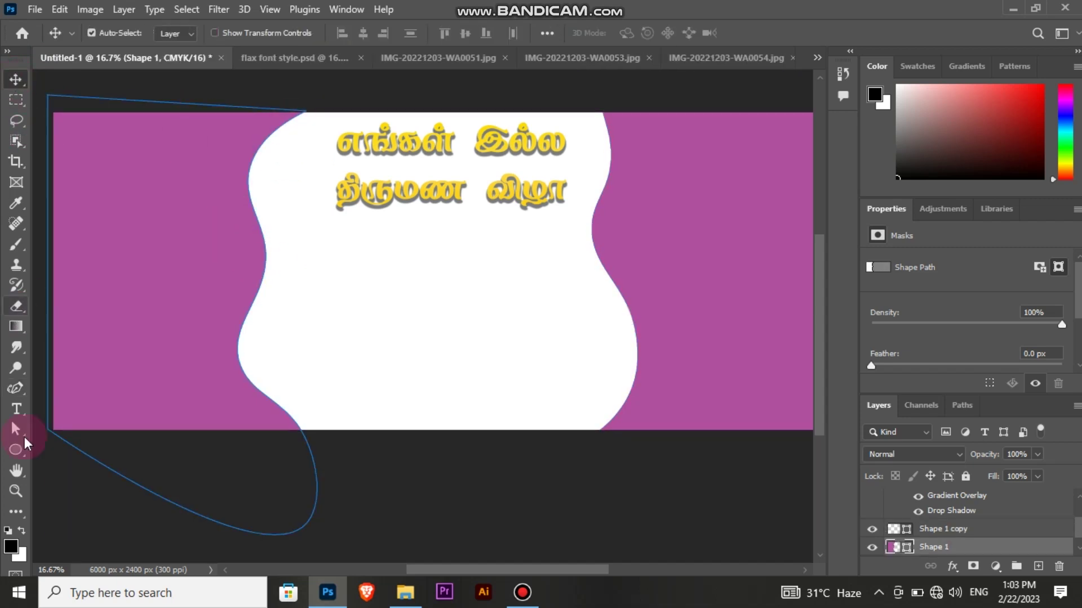
pyautogui.click(16, 389)
pyautogui.click(296, 109)
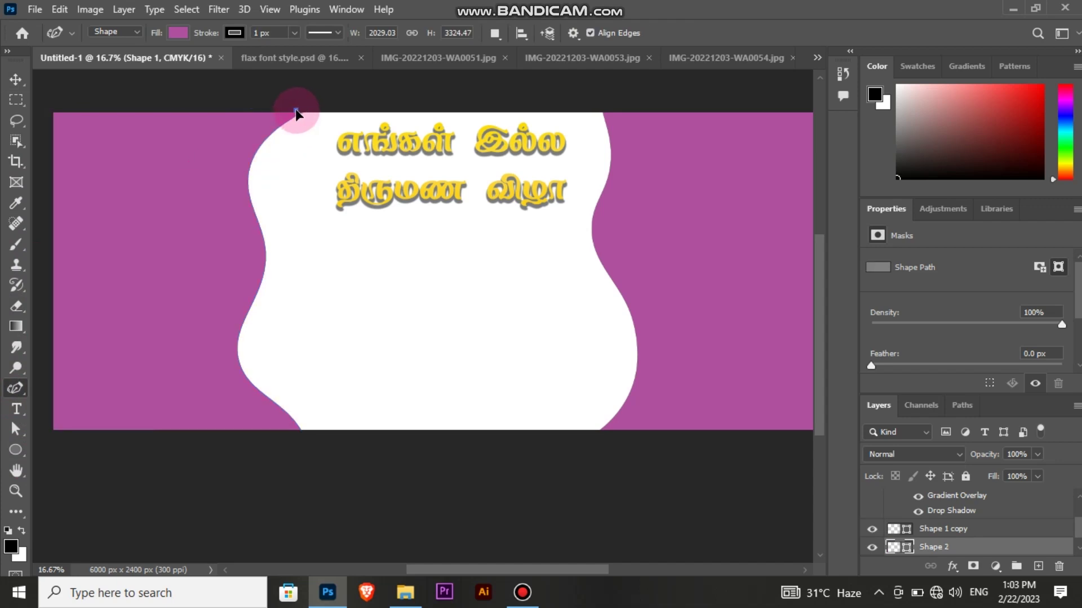
pyautogui.hotkey('ctrl', 'z')
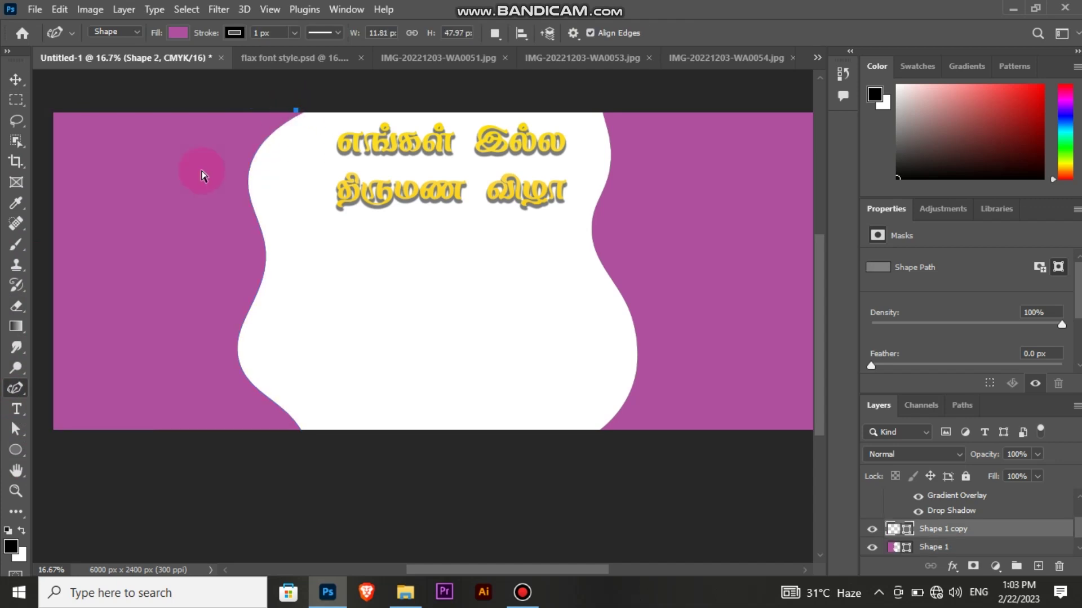
pyautogui.press('v')
pyautogui.click(123, 233)
pyautogui.click(15, 388)
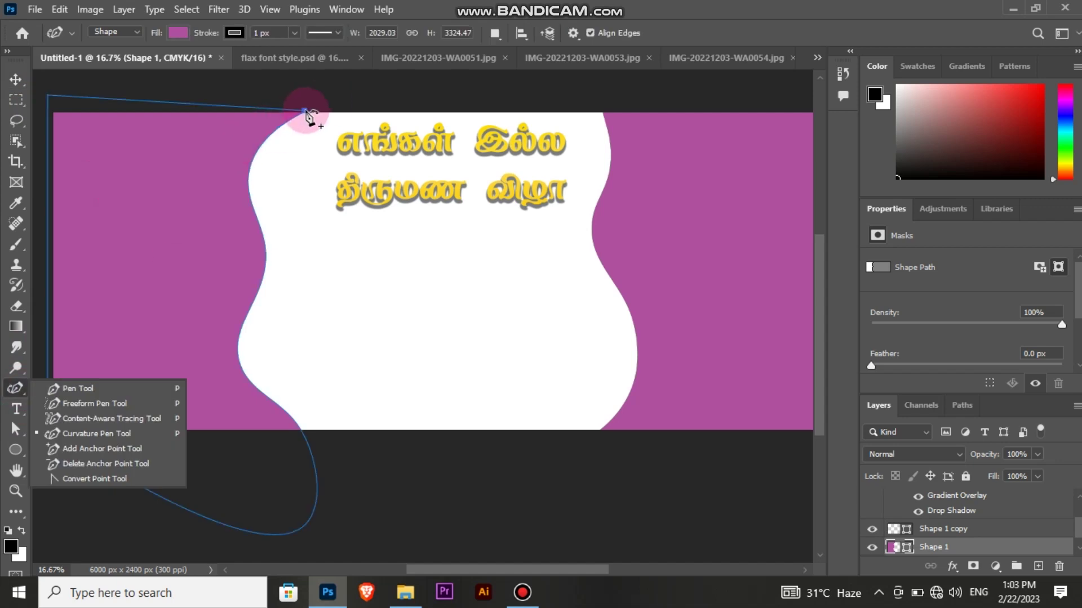
pyautogui.click(290, 109)
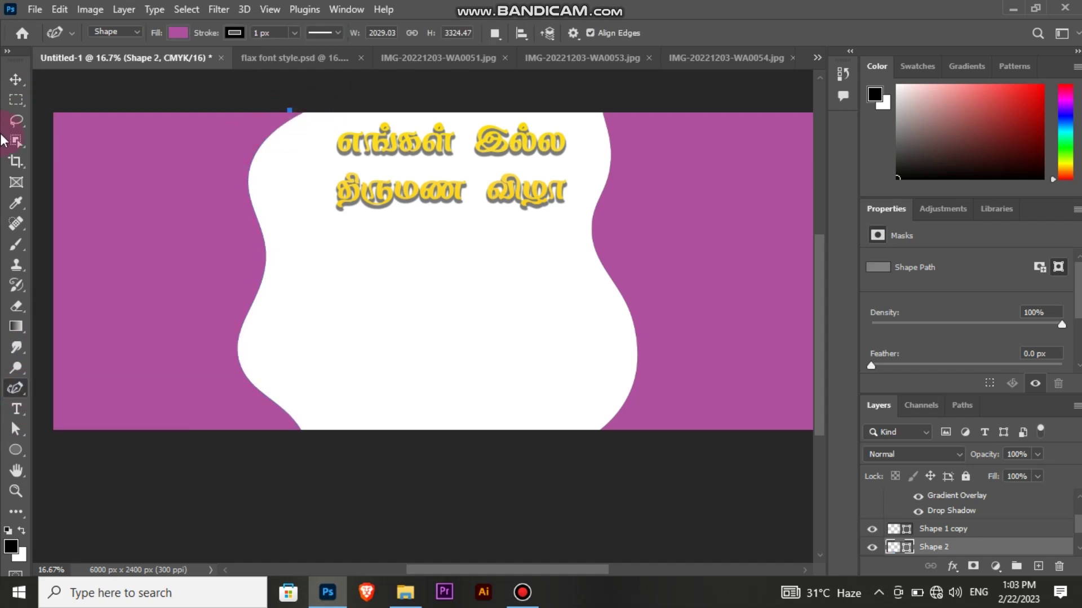
pyautogui.click(5, 85)
pyautogui.click(213, 169)
pyautogui.click(194, 192)
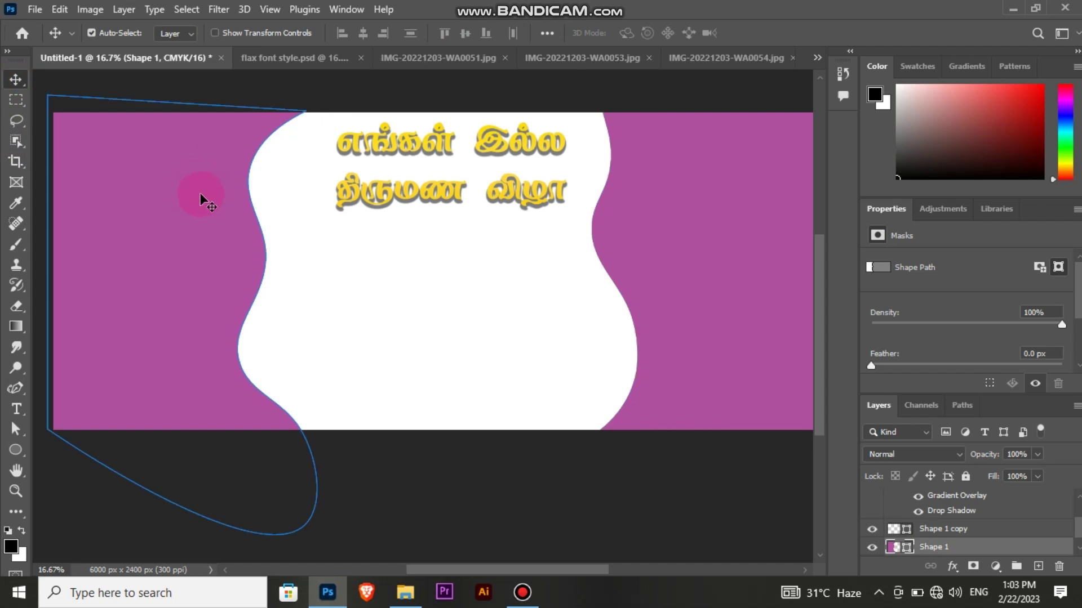
pyautogui.click(17, 388)
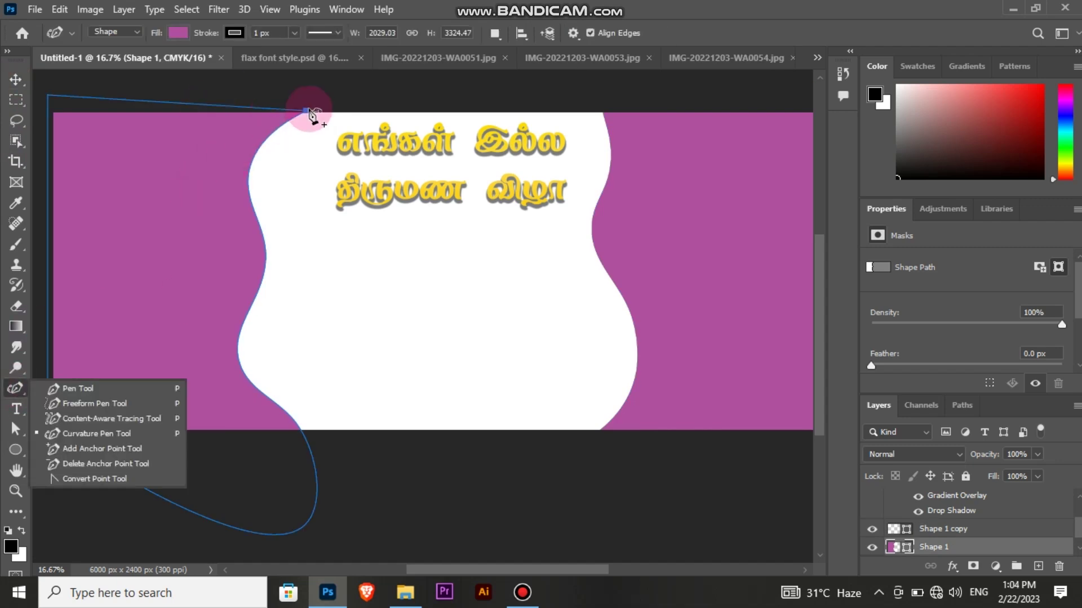
pyautogui.click(280, 109)
pyautogui.click(239, 145)
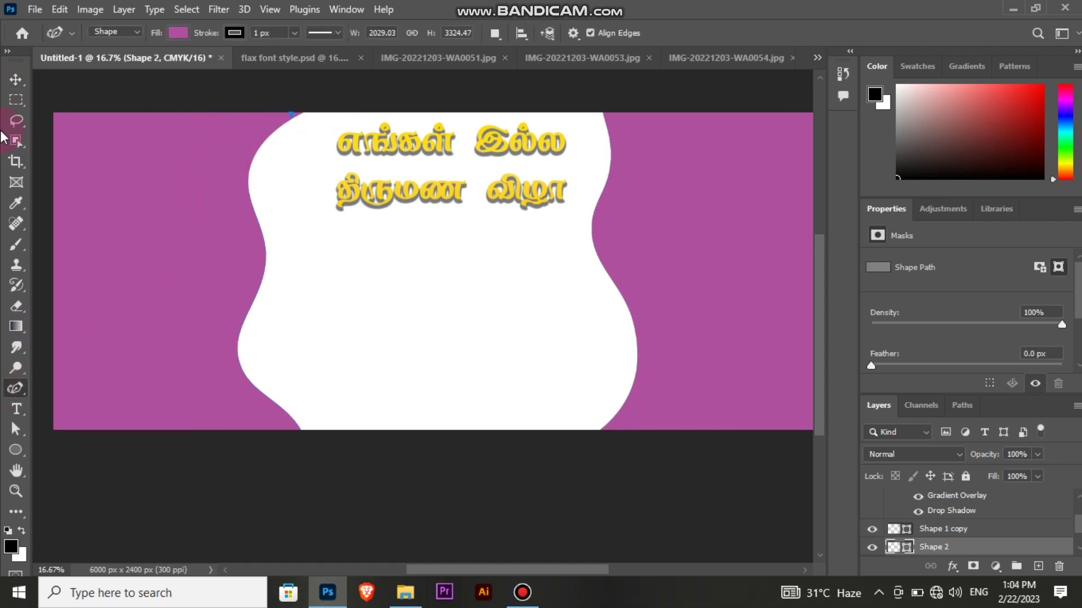
pyautogui.click(13, 82)
pyautogui.click(218, 466)
pyautogui.click(180, 373)
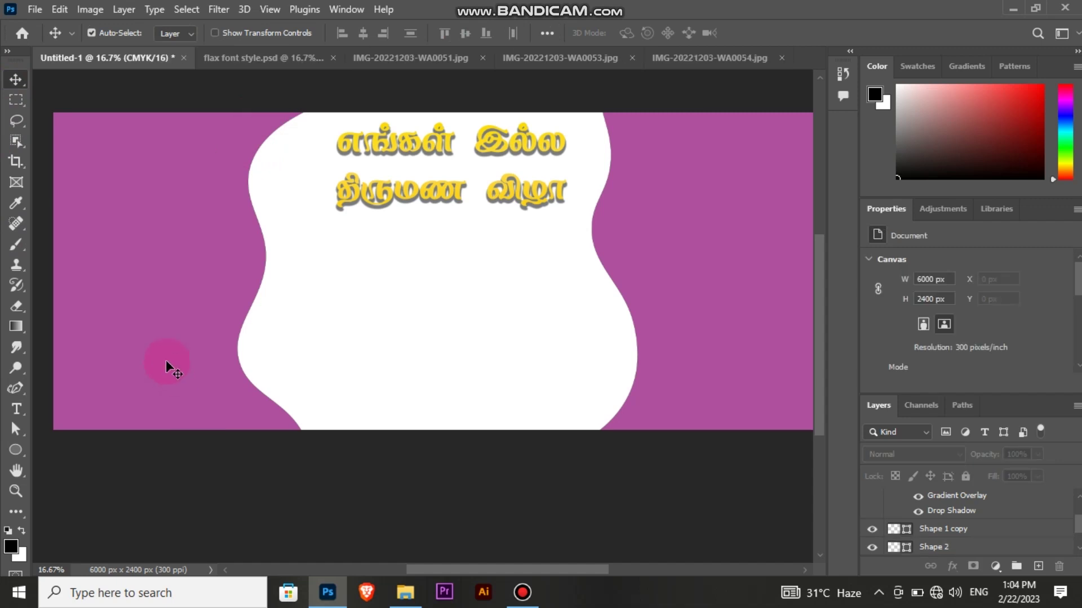
# Try to bring the couple photo from IMG-20221203-WA0053.jpg into the banner over the left purple shape.
pyautogui.moveTo(460, 570); pyautogui.dragTo(471, 576)
pyautogui.scroll(2, 504, 527)
pyautogui.click(260, 334)
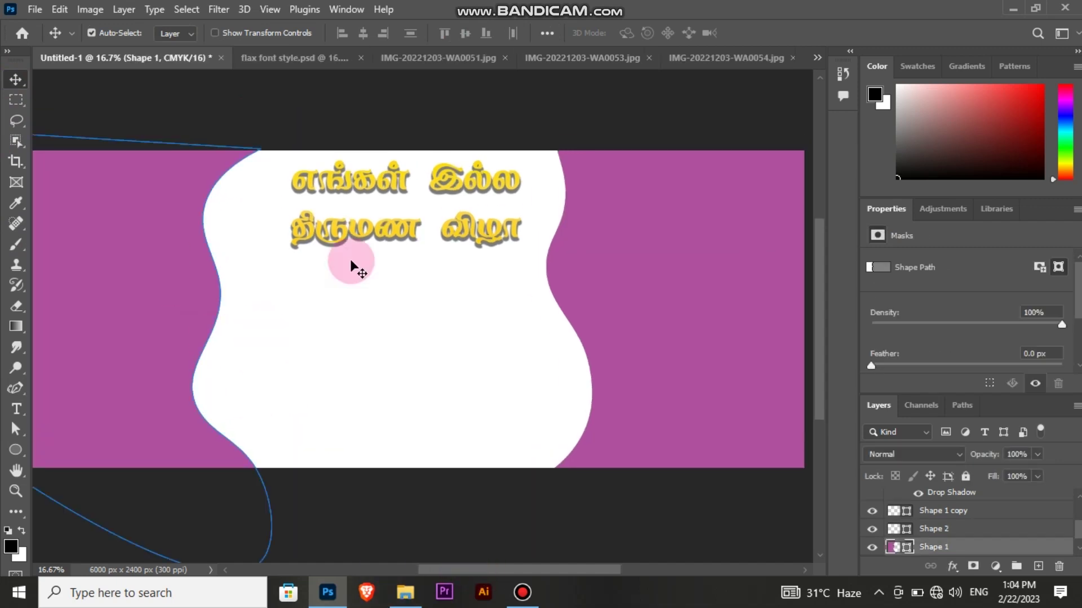
pyautogui.click(607, 59)
pyautogui.click(455, 342)
pyautogui.moveTo(346, 457); pyautogui.dragTo(107, 67)
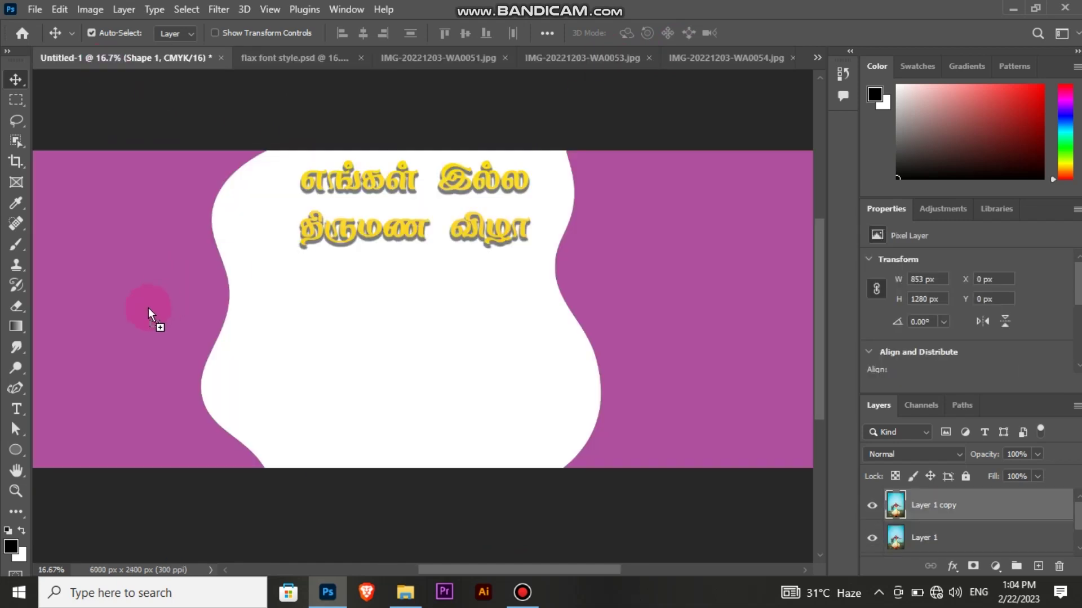
pyautogui.moveTo(147, 309); pyautogui.dragTo(534, 273)
pyautogui.click(583, 305)
# Copy the couple photo from IMG-20221203-WA0053.jpg directly above the left purple shape's layer and place it at the canvas's lower-left corner.
pyautogui.click(154, 266)
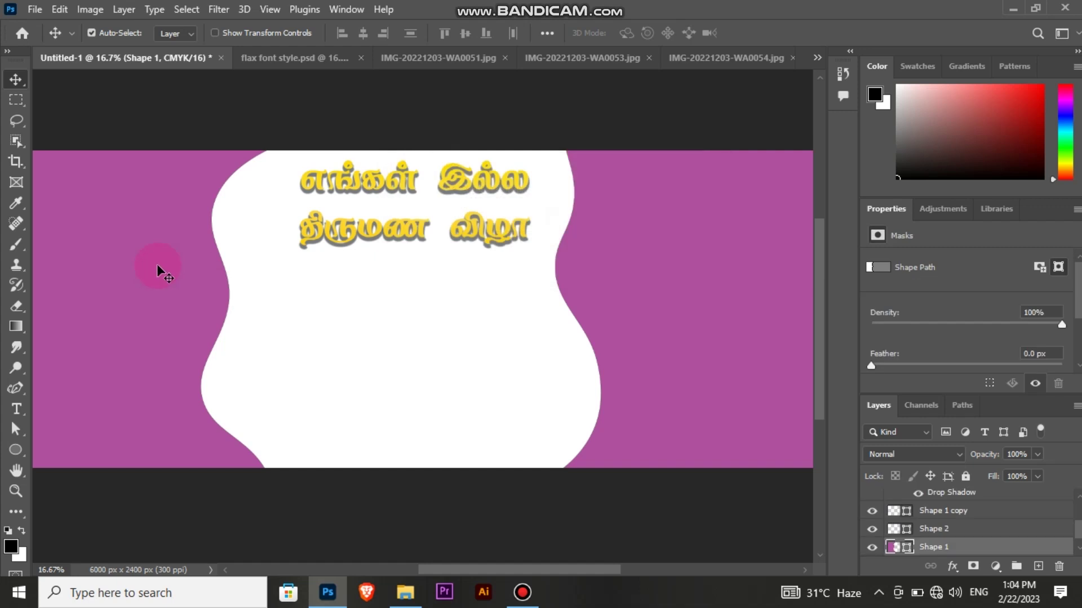
pyautogui.click(589, 66)
pyautogui.moveTo(416, 405); pyautogui.dragTo(165, 333)
pyautogui.click(533, 241)
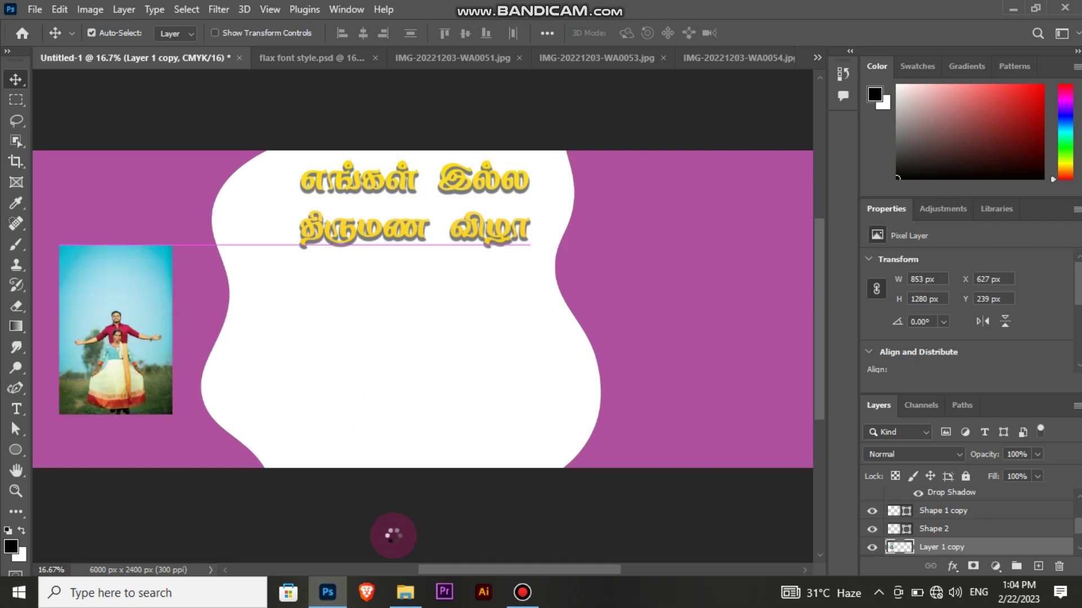
pyautogui.moveTo(459, 576); pyautogui.dragTo(436, 571)
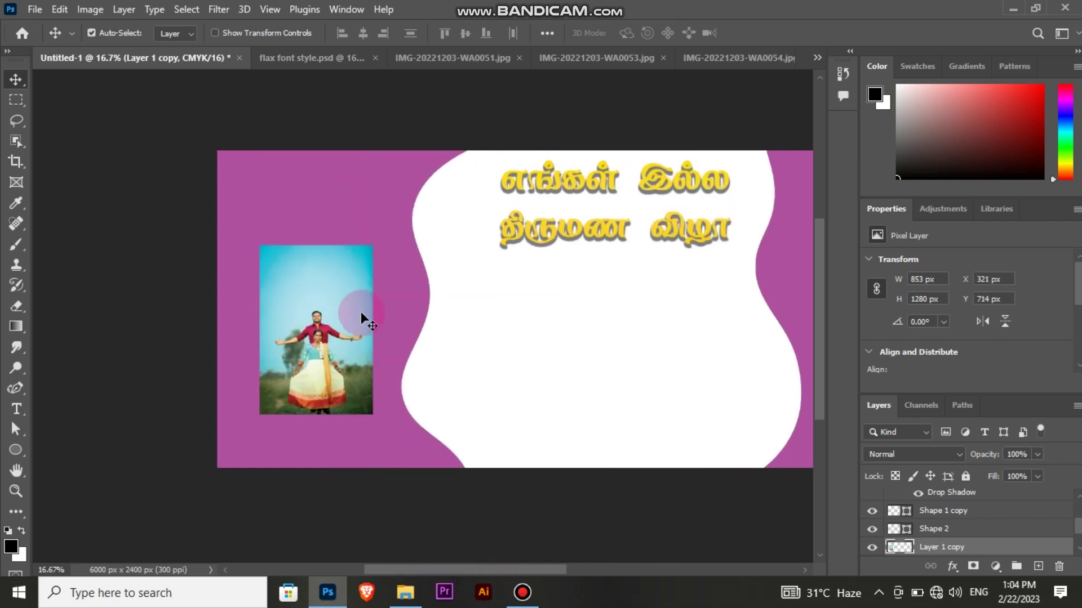
pyautogui.moveTo(335, 376); pyautogui.dragTo(297, 433)
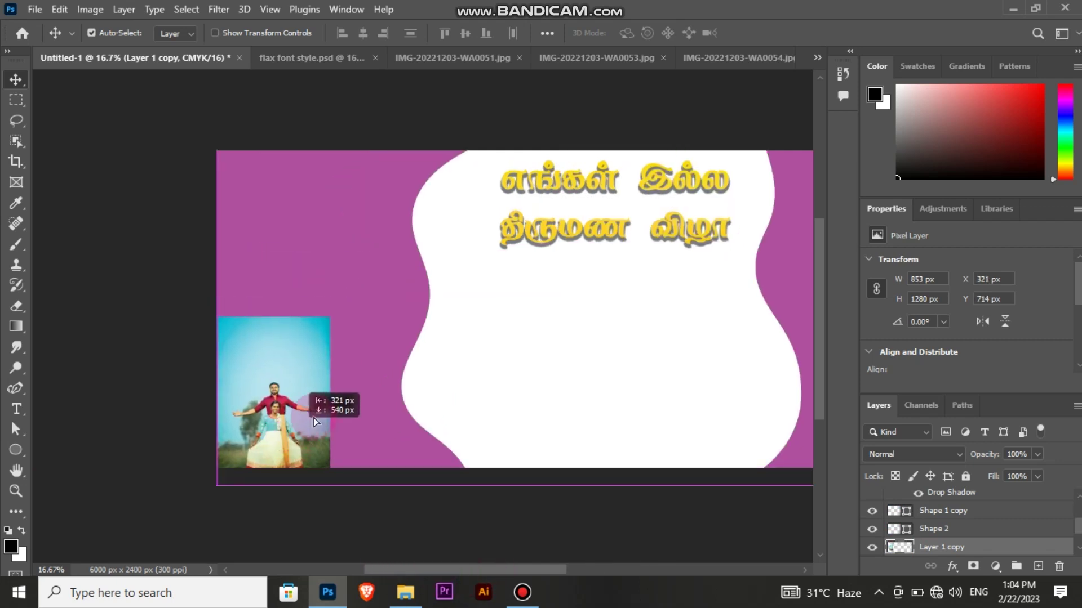
# Enlarge the couple photo to 258.24% so it covers the whole left purple shape.
pyautogui.hotkey('ctrl', 't')
pyautogui.moveTo(331, 317); pyautogui.dragTo(469, 90)
pyautogui.moveTo(360, 342); pyautogui.dragTo(337, 342)
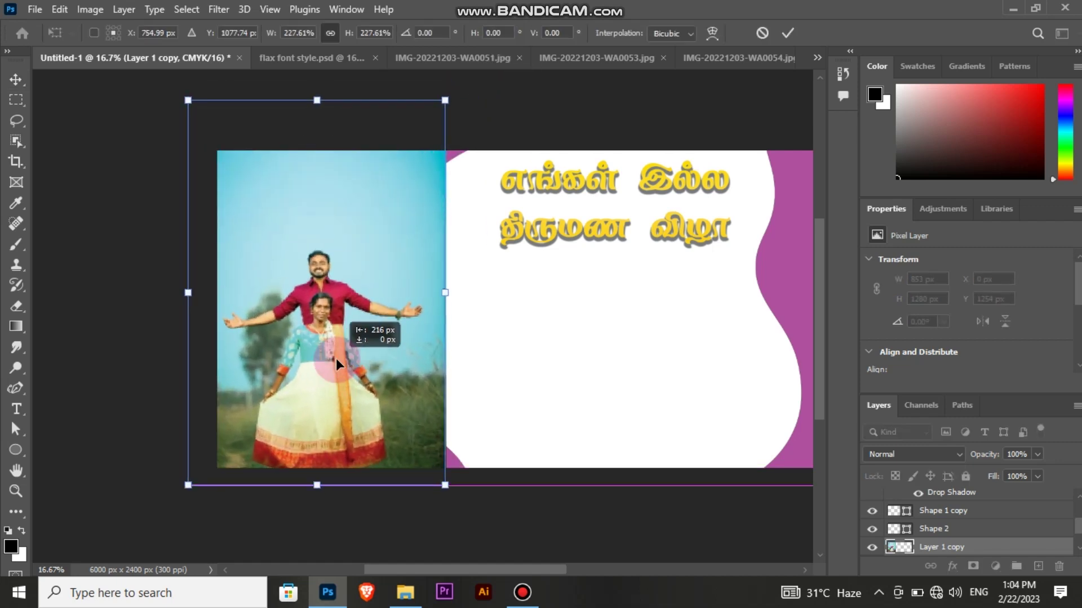
pyautogui.moveTo(443, 293); pyautogui.dragTo(480, 292)
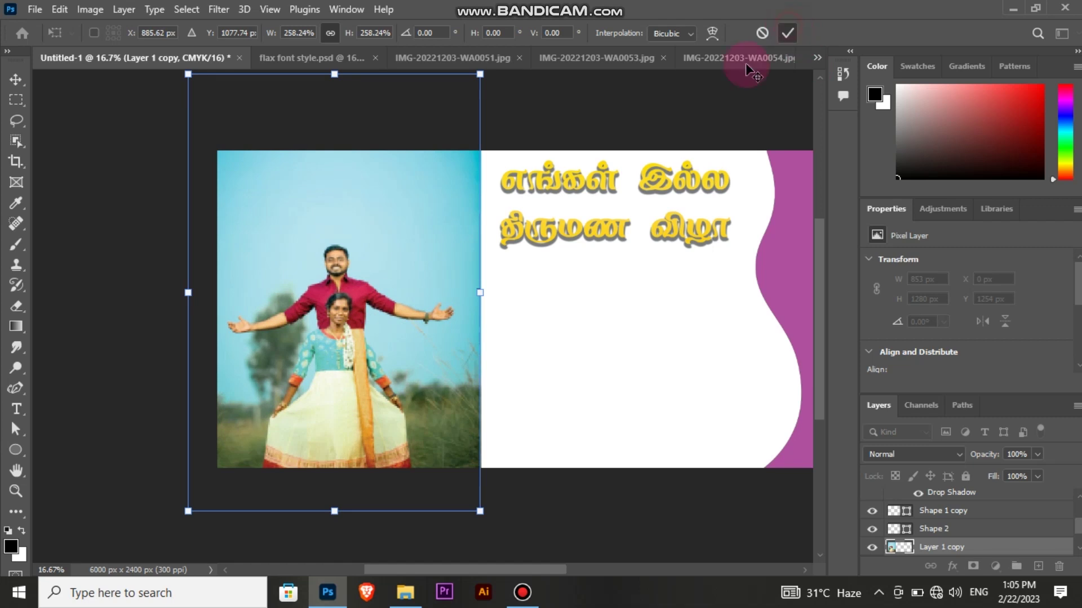
pyautogui.click(787, 33)
# Try to confine the couple photo to the left shape with a layer mask.
pyautogui.click(128, 13)
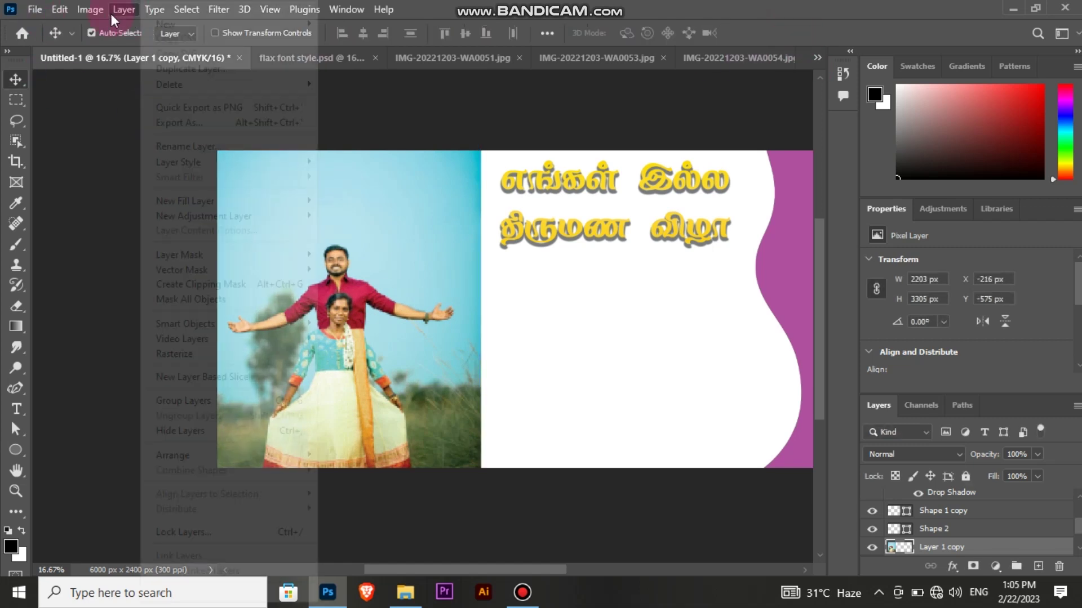
pyautogui.moveTo(272, 262)
pyautogui.click(344, 269)
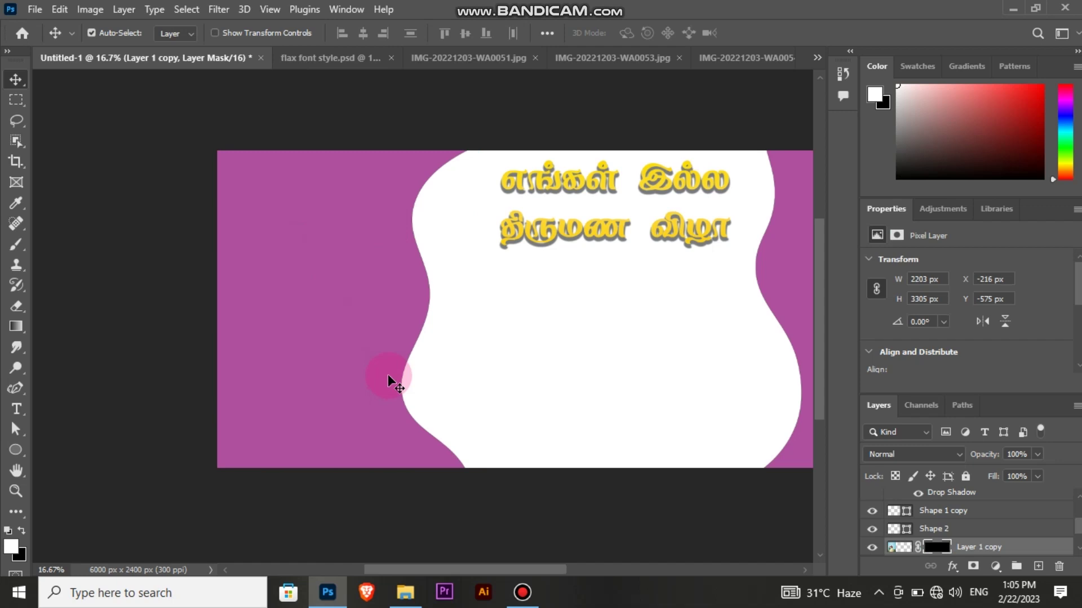
pyautogui.hotkey('ctrl', 'z')
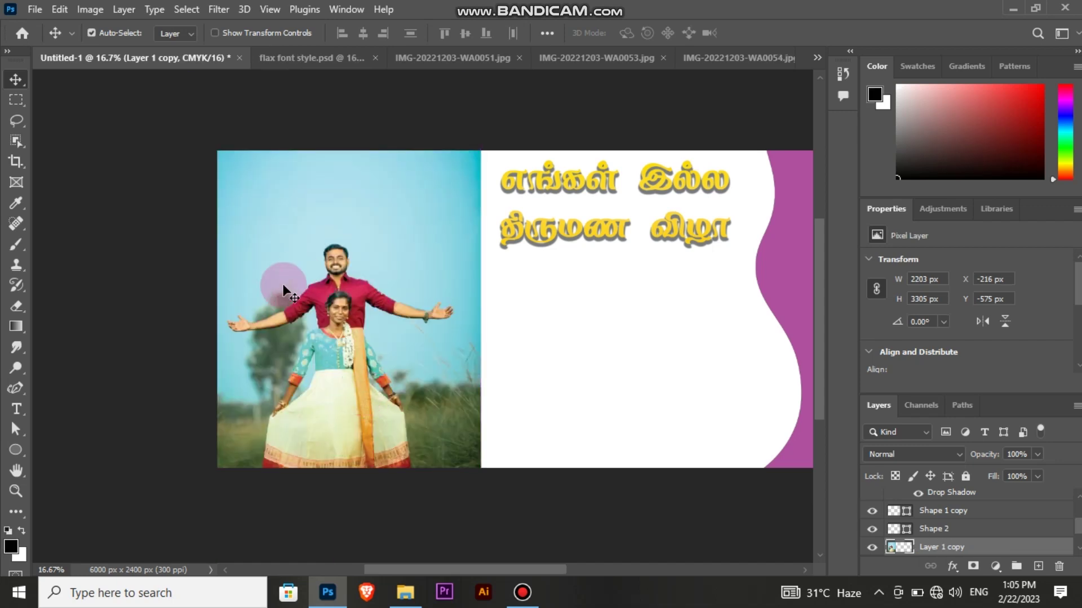
# Clip the couple photo to the left purple shape and shift it up and to the left inside it.
pyautogui.rightClick(1007, 555)
pyautogui.click(822, 323)
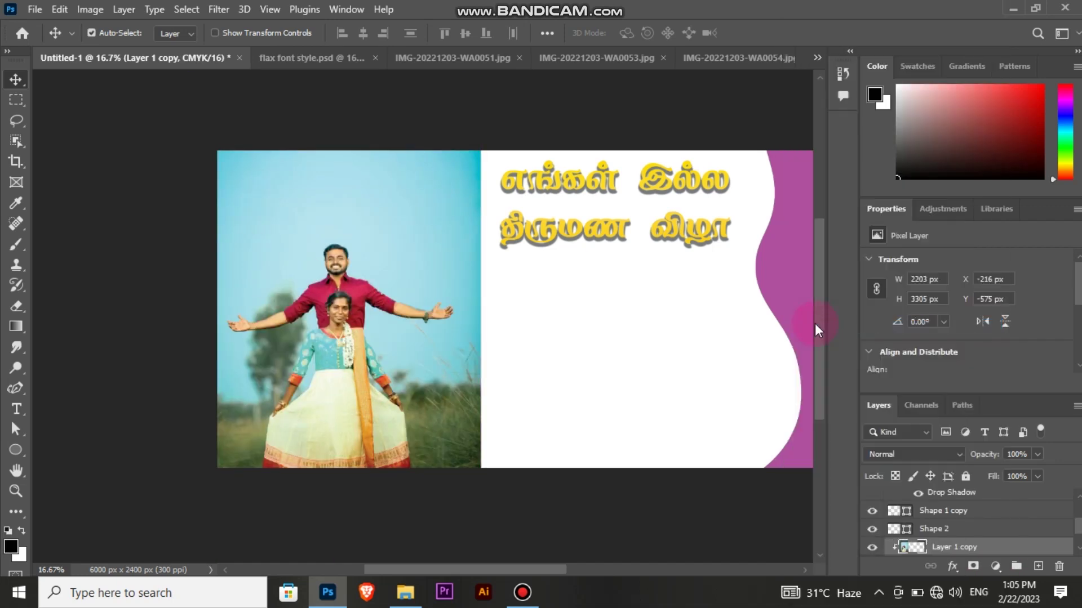
pyautogui.moveTo(322, 372); pyautogui.dragTo(313, 397)
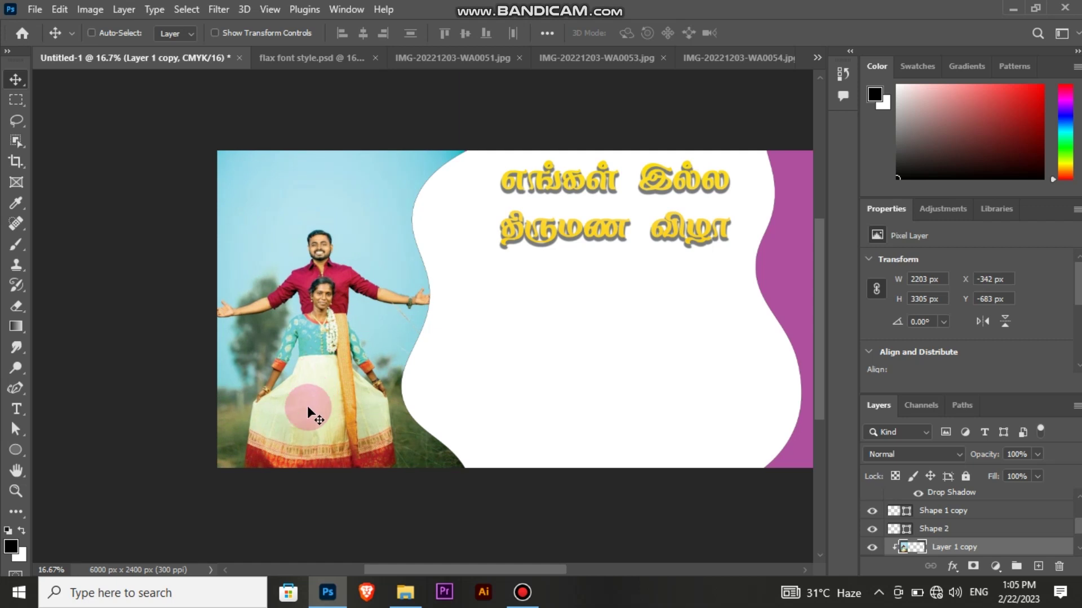
# Scale the clipped couple photo down to 86.38% so both of the man's hands fit inside the left shape.
pyautogui.hotkey('ctrl', 't')
pyautogui.moveTo(171, 278); pyautogui.dragTo(208, 274)
pyautogui.press('Left')
pyautogui.press('Left')
pyautogui.press('Down')
pyautogui.press('Down')
pyautogui.press('Down')
pyautogui.press('Down')
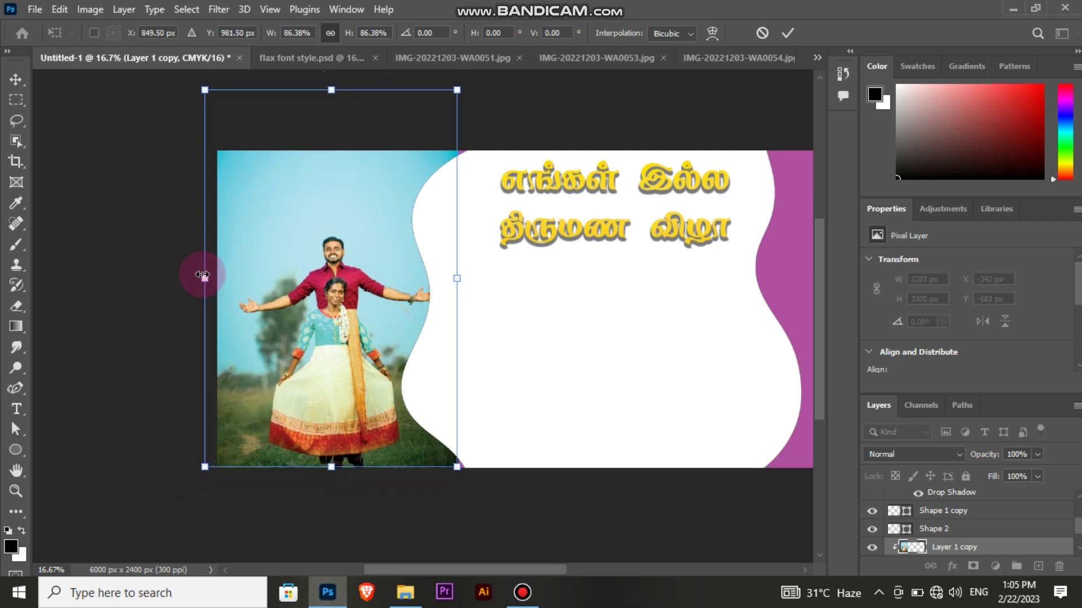
# Move the scaled couple photo to X 753.50 px, Y 1023.50 px and apply the transformation.
pyautogui.press('Left')
pyautogui.press('Left')
pyautogui.press('Left')
pyautogui.press('Left')
pyautogui.press('Left')
pyautogui.press('Left')
pyautogui.press('Left')
pyautogui.press('Left')
pyautogui.press('Left')
pyautogui.press('Left')
pyautogui.press('Left')
pyautogui.moveTo(203, 278); pyautogui.dragTo(193, 278)
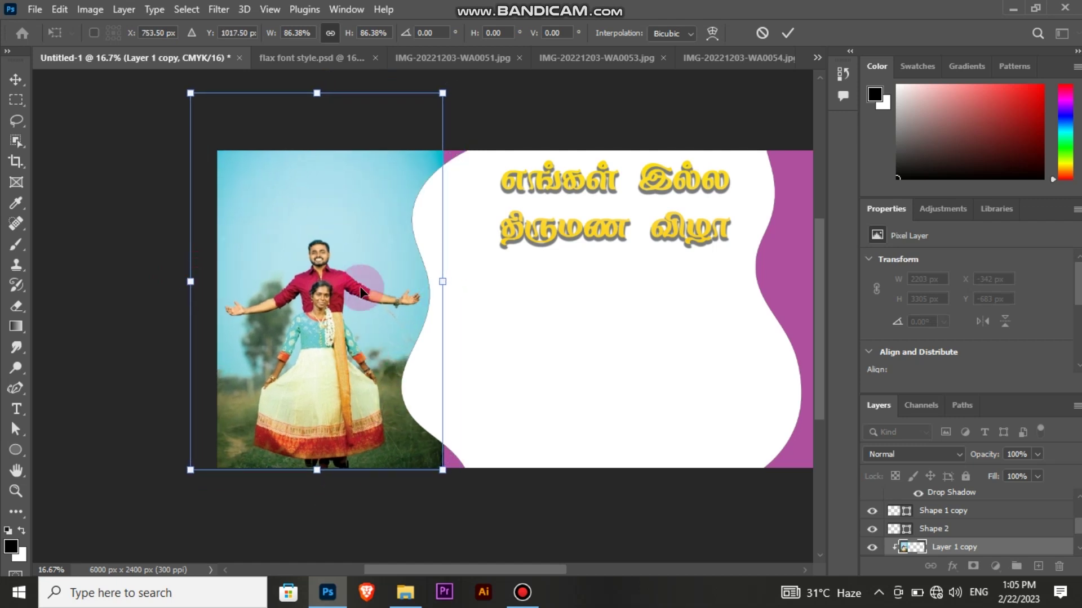
pyautogui.hotkey('shift', 'Down')
pyautogui.hotkey('shift', 'Down')
pyautogui.hotkey('shift', 'Down')
pyautogui.moveTo(360, 290); pyautogui.dragTo(361, 288)
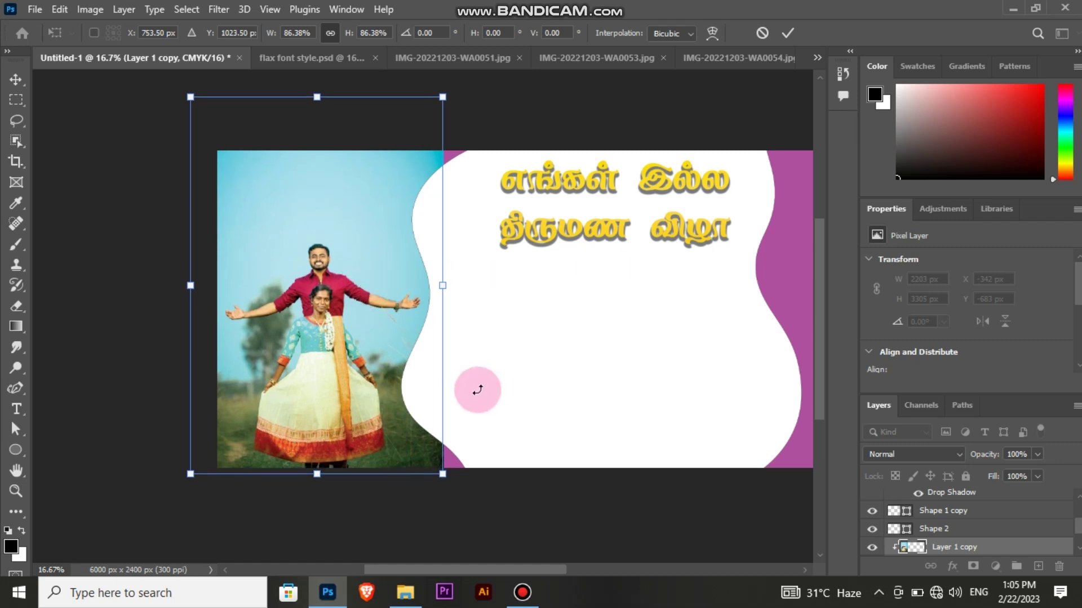
pyautogui.click(787, 32)
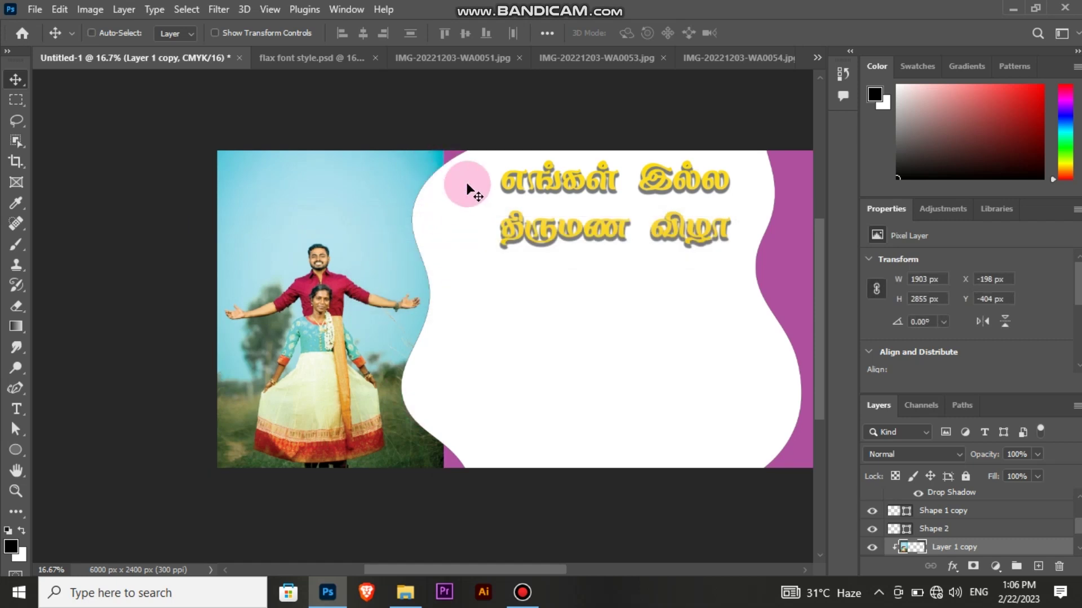
# Enlarge the left couple photo to 111.04% to cover the shape's purple corners, and nudge it left to X 864.48 px.
pyautogui.hotkey('ctrl', 't')
pyautogui.moveTo(365, 264); pyautogui.dragTo(372, 262)
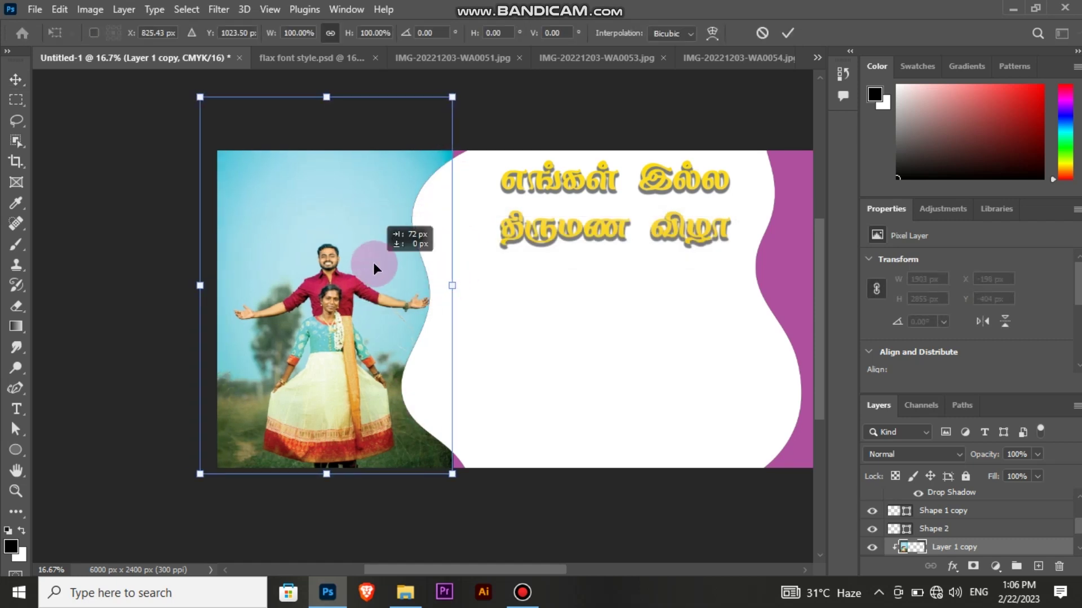
pyautogui.moveTo(466, 287); pyautogui.dragTo(486, 286)
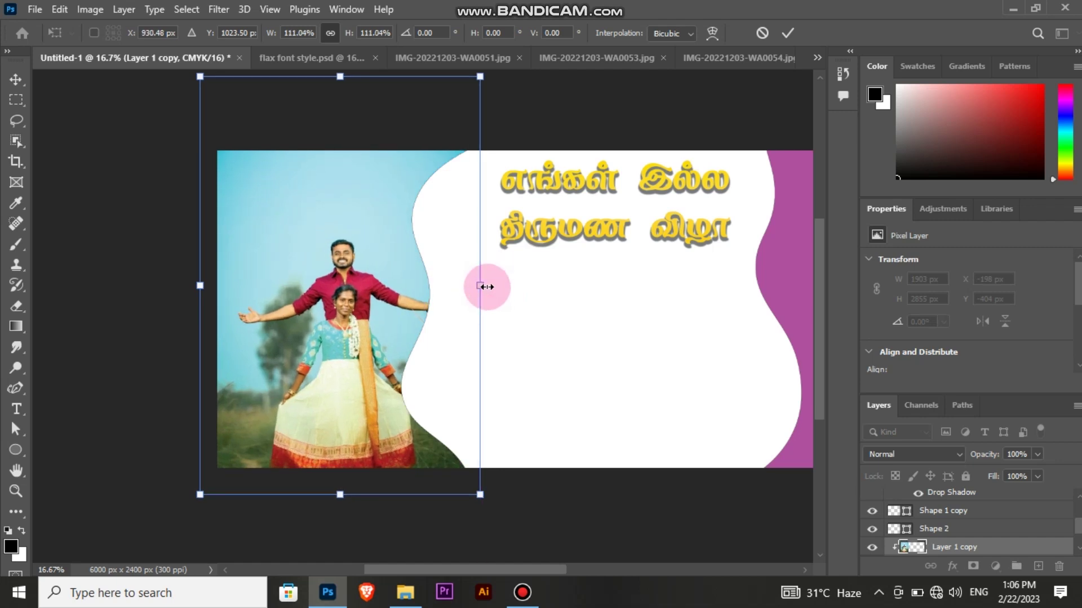
pyautogui.press('Left')
pyautogui.press('Left')
pyautogui.press('Left')
pyautogui.press('Left')
pyautogui.press('Left')
pyautogui.press('Left')
pyautogui.press('Left')
pyautogui.press('Left')
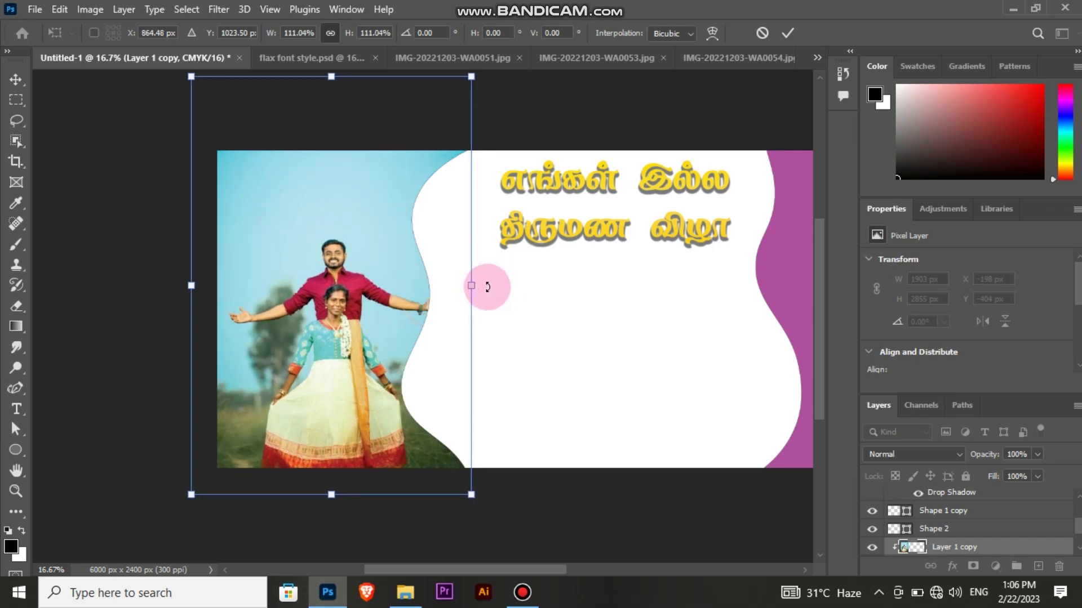
# Move the enlarged left photo up to X 828.56 px, Y 872.23 px and apply the transformation.
pyautogui.moveTo(350, 306)
pyautogui.mouseDown()
pyautogui.moveTo(349, 276)
pyautogui.moveTo(337, 304)
pyautogui.moveTo(339, 293)
pyautogui.mouseUp()
pyautogui.hotkey('shift', 'Right')
pyautogui.hotkey('shift', 'Right')
pyautogui.hotkey('shift', 'Right')
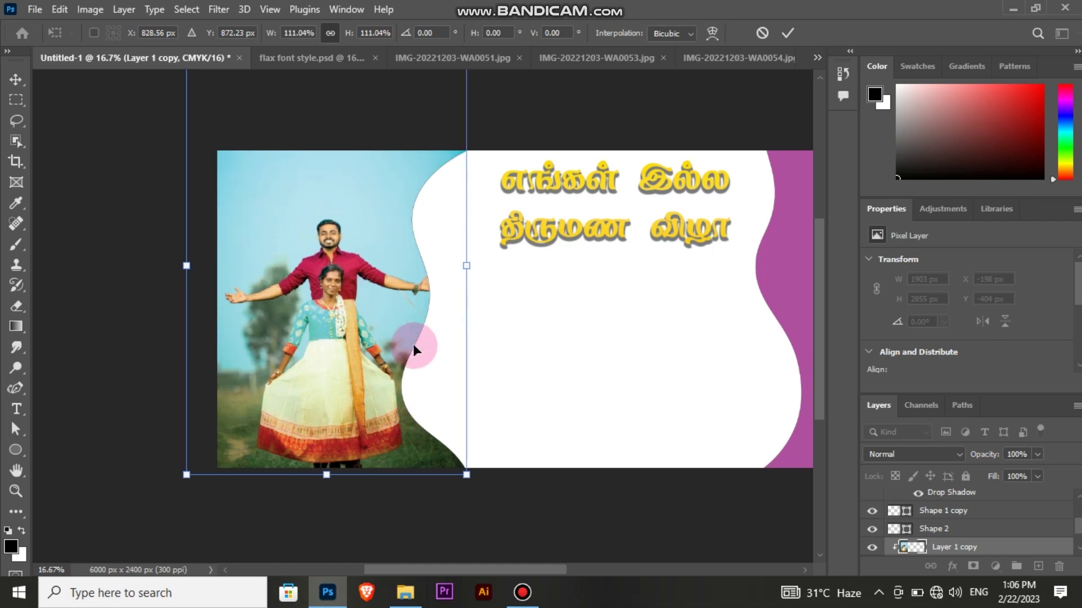
pyautogui.click(787, 33)
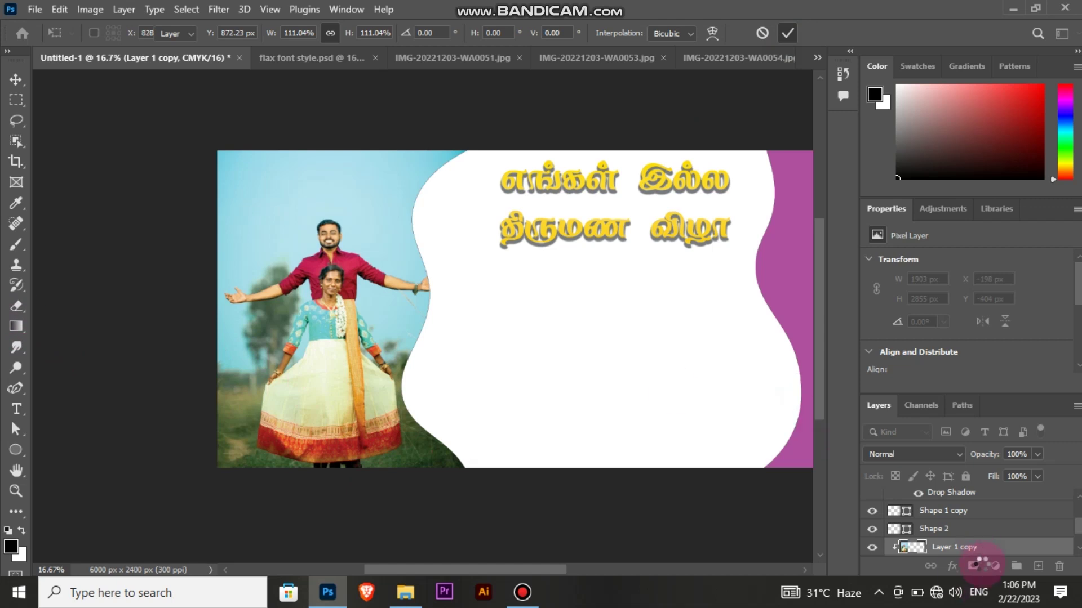
# Bulge the left shape's inner edge outward around the man's outstretched hand with the Curvature Pen.
pyautogui.scroll(-2, 962, 538)
pyautogui.click(960, 534)
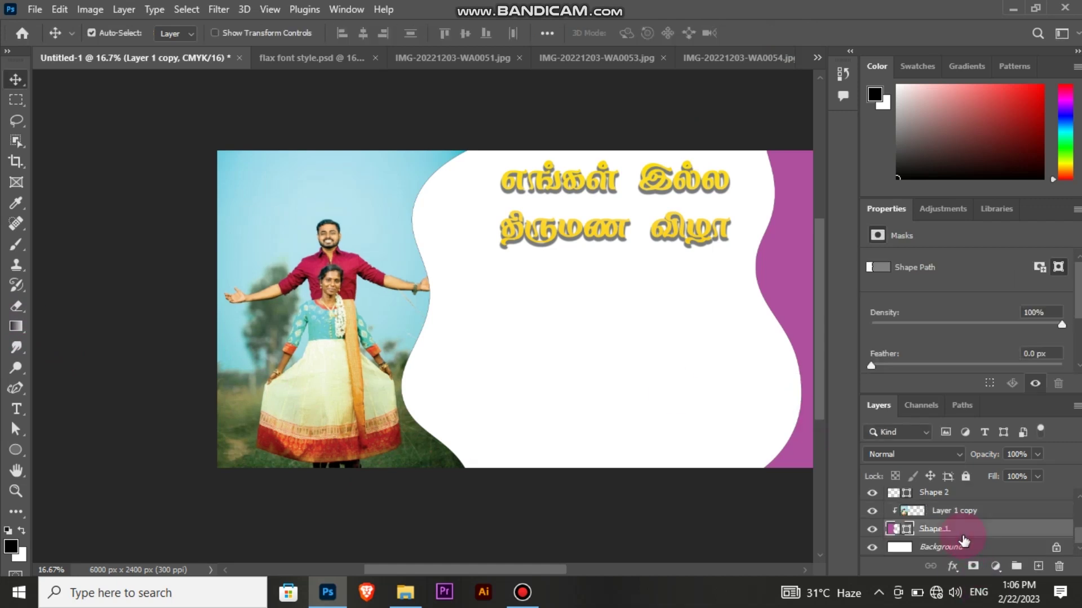
pyautogui.click(14, 389)
pyautogui.click(432, 284)
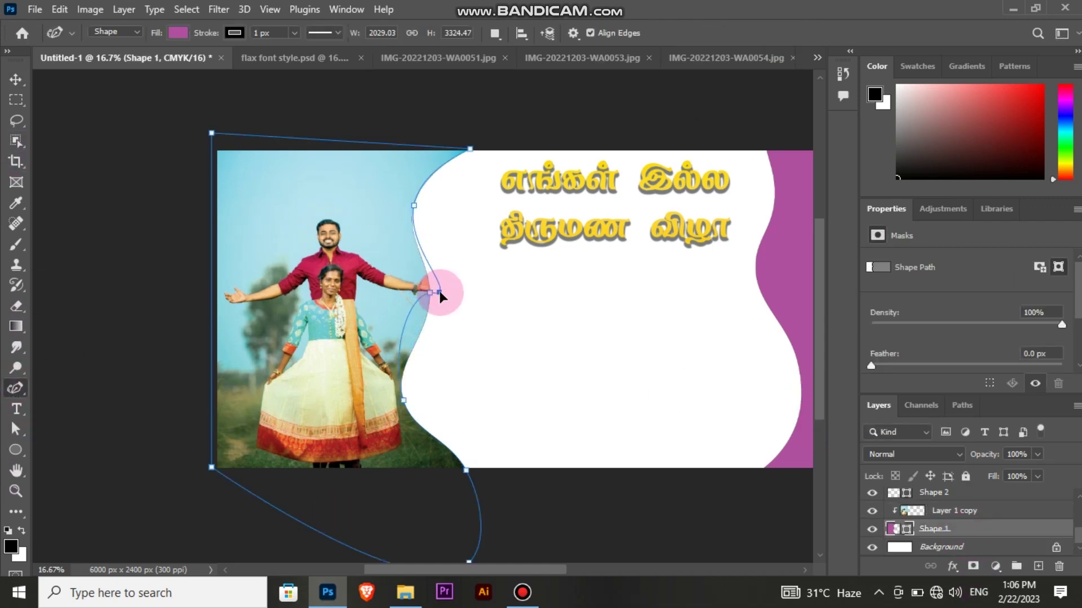
pyautogui.moveTo(440, 297); pyautogui.dragTo(429, 302)
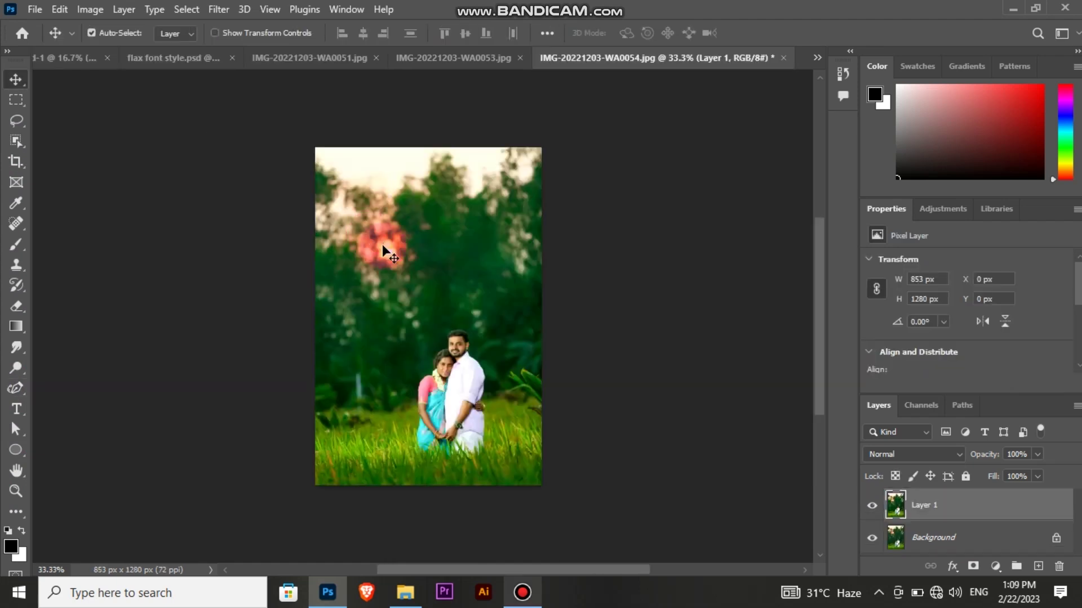
# Copy the couple photo from IMG-20221203-WA0054.jpg into the banner and place it over the right purple shape.
pyautogui.moveTo(381, 244); pyautogui.dragTo(103, 64)
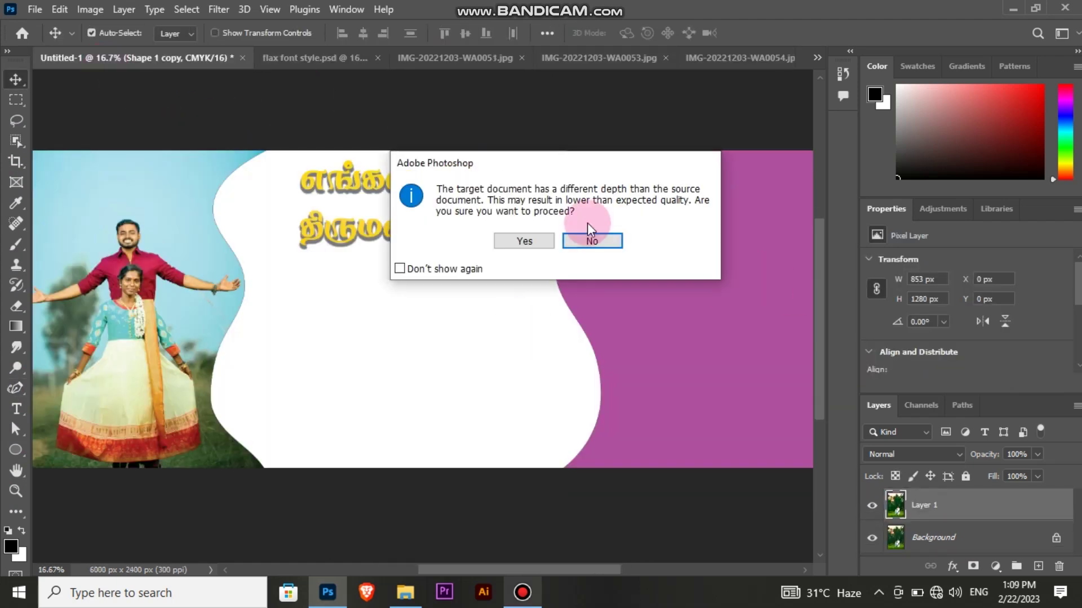
pyautogui.press('Return')
pyautogui.moveTo(664, 284); pyautogui.dragTo(628, 337)
# Narrow the right purple shape slightly from its inner side.
pyautogui.click(554, 283)
pyautogui.hotkey('ctrl', 't')
pyautogui.moveTo(508, 267); pyautogui.dragTo(550, 273)
pyautogui.click(785, 36)
# Enlarge the second couple photo to 211.28% and position it over the whole right purple shape.
pyautogui.moveTo(656, 298); pyautogui.dragTo(657, 306)
pyautogui.hotkey('ctrl', 't')
pyautogui.moveTo(640, 211); pyautogui.dragTo(640, 133)
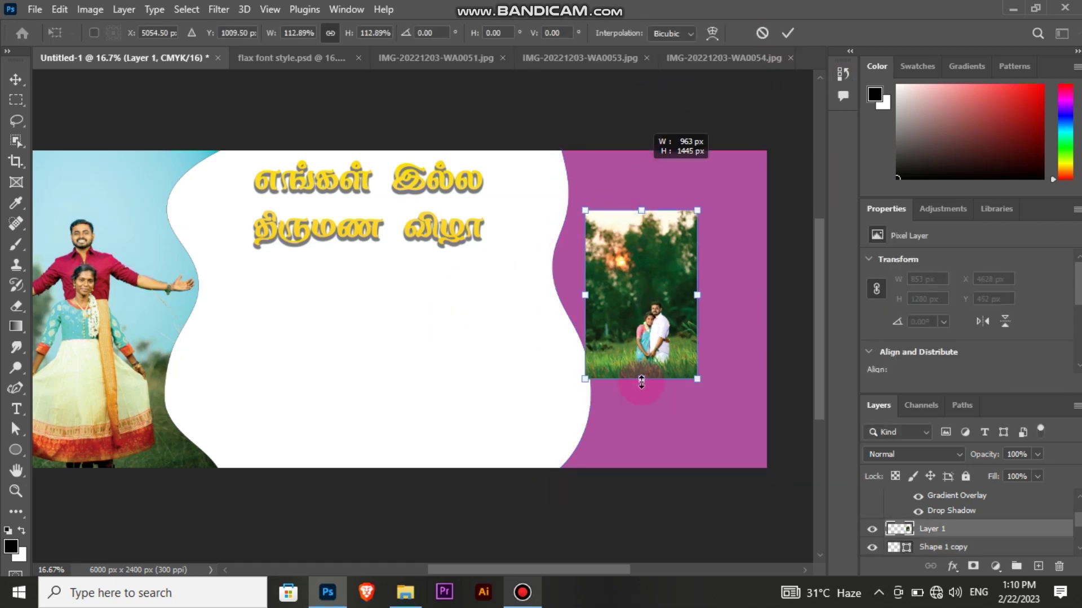
pyautogui.moveTo(648, 386); pyautogui.dragTo(657, 499)
pyautogui.moveTo(650, 296); pyautogui.dragTo(681, 275)
# Clip the second couple photo to the right purple shape.
pyautogui.click(961, 528)
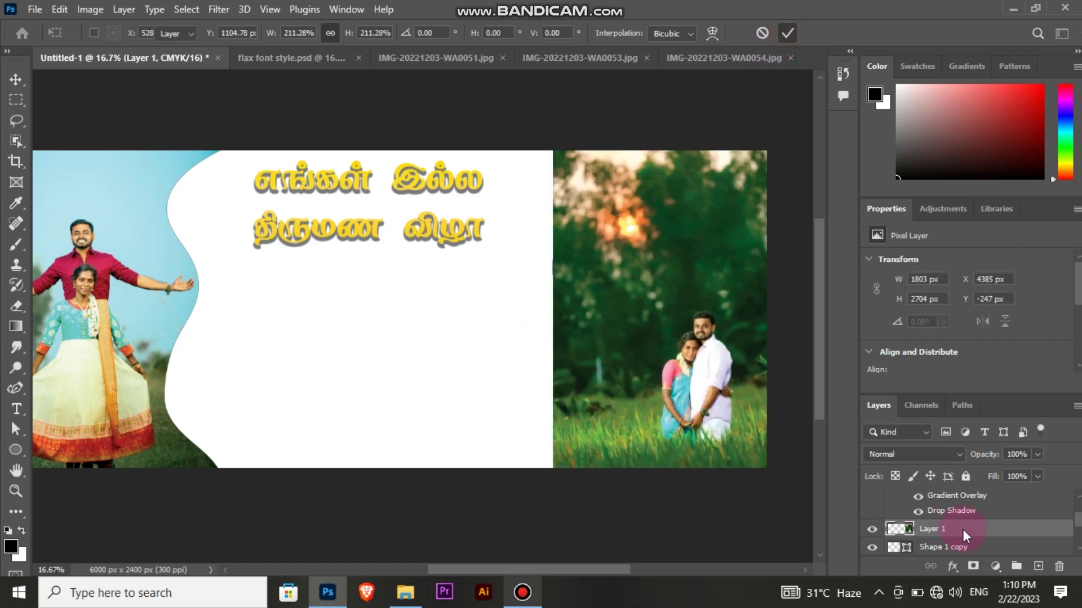
pyautogui.rightClick(962, 530)
pyautogui.click(789, 324)
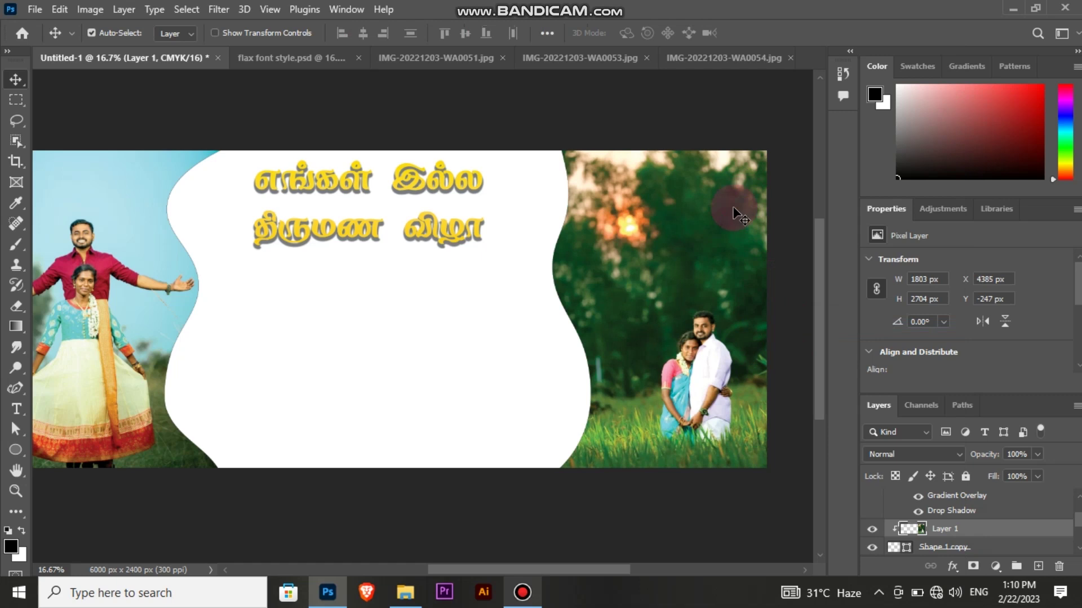
# Add a Stroke layer style to the right photo's base shape.
pyautogui.click(947, 546)
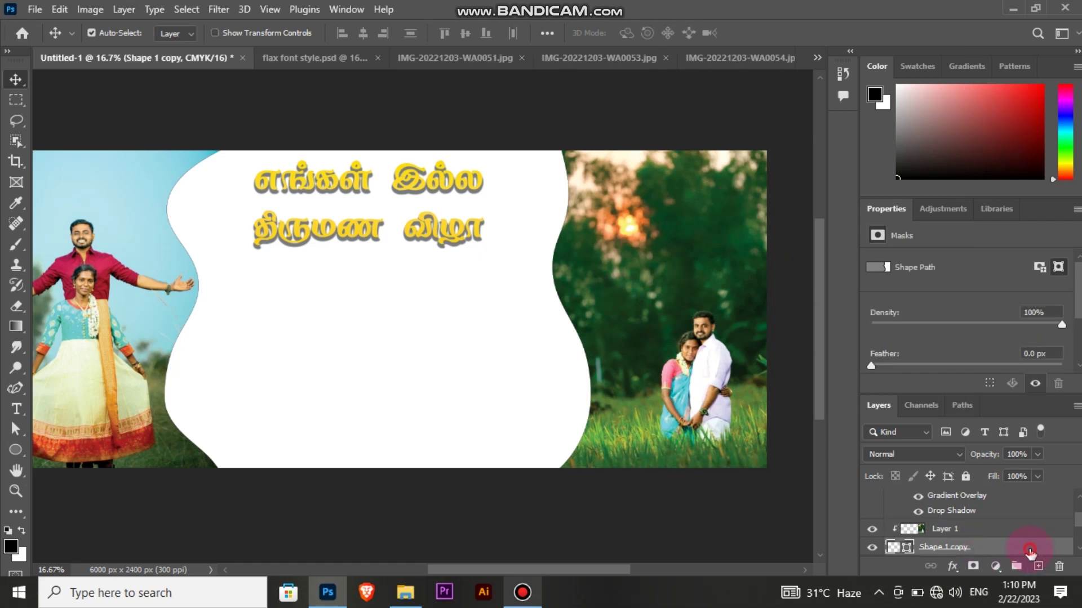
pyautogui.doubleClick(995, 547)
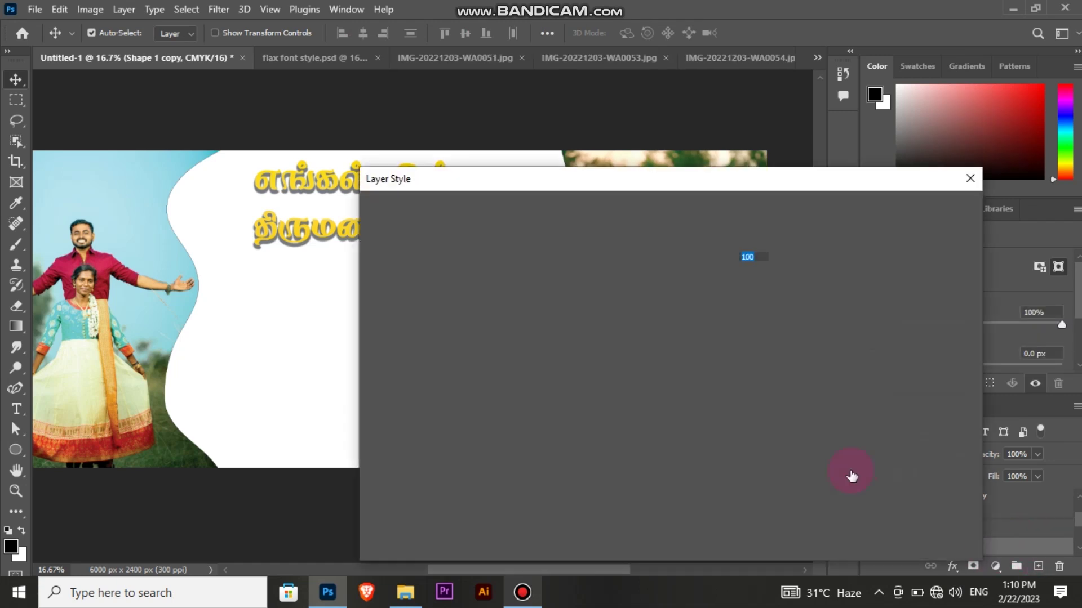
pyautogui.click(435, 315)
pyautogui.moveTo(647, 236); pyautogui.dragTo(647, 231)
pyautogui.click(897, 213)
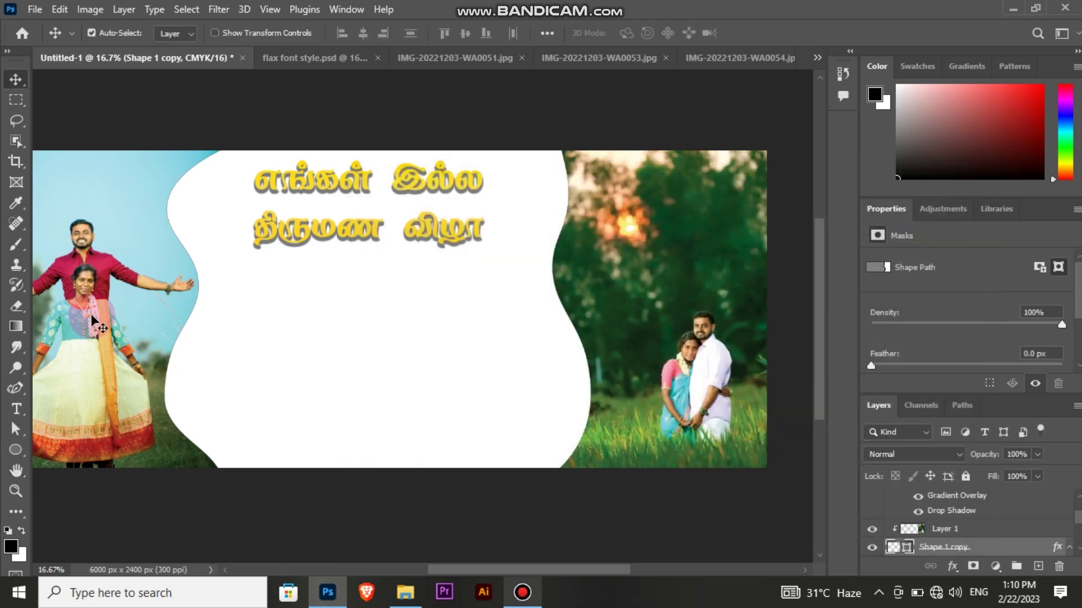
# Add a 20 px white outside Stroke at 75% opacity to the left photo's base shape.
pyautogui.click(168, 320)
pyautogui.scroll(-1, 931, 545)
pyautogui.click(969, 530)
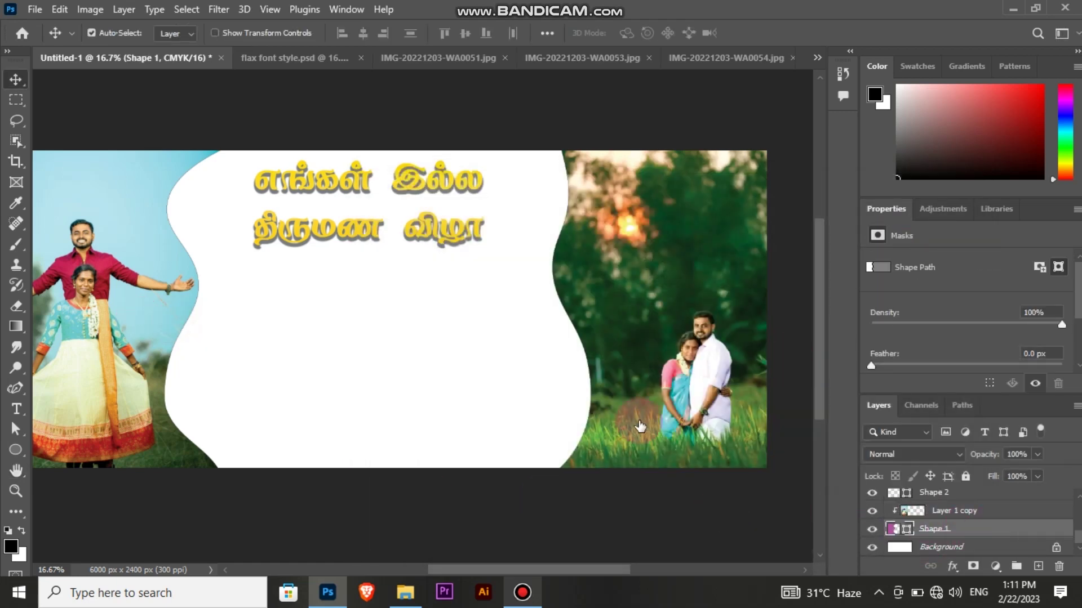
pyautogui.doubleClick(993, 535)
pyautogui.click(414, 311)
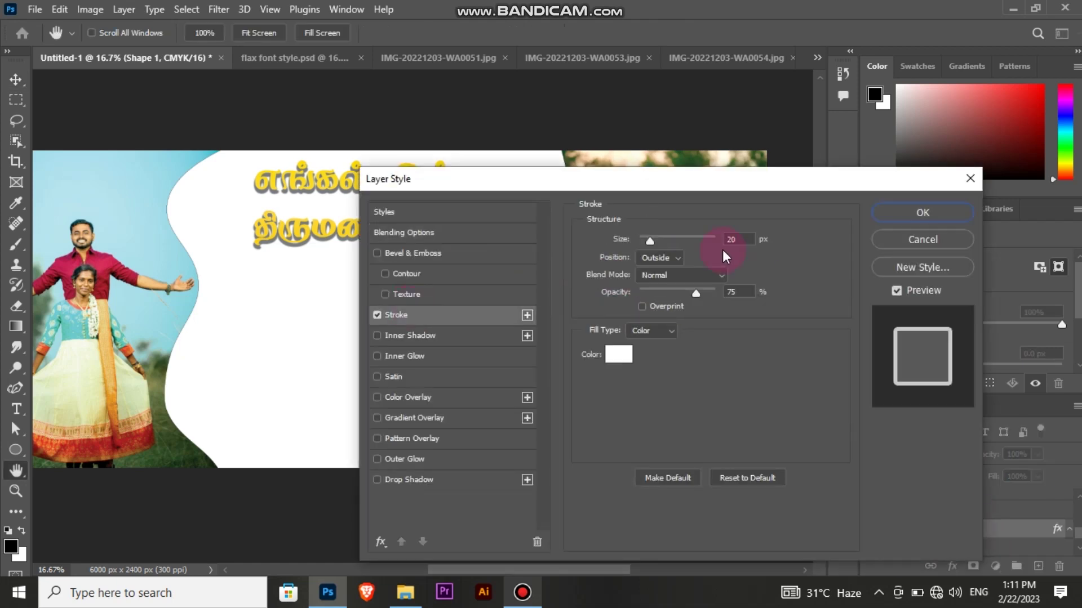
pyautogui.click(937, 214)
pyautogui.click(794, 198)
# Set the title's second line, திருமண விழா, in the GIST-TMOTParvathi font.
pyautogui.click(360, 184)
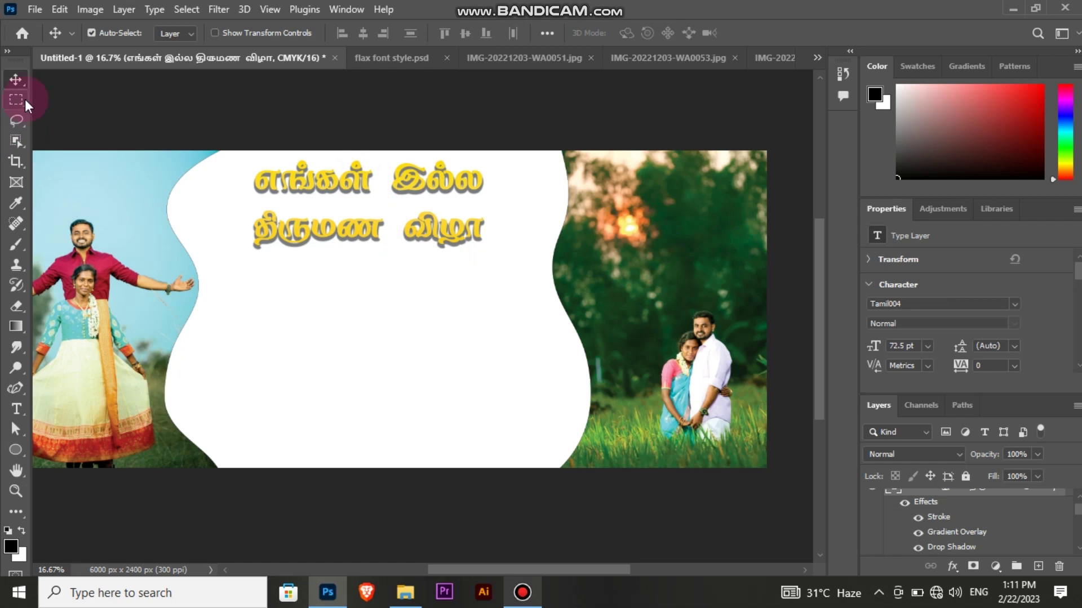
pyautogui.click(17, 409)
pyautogui.moveTo(248, 222); pyautogui.dragTo(483, 230)
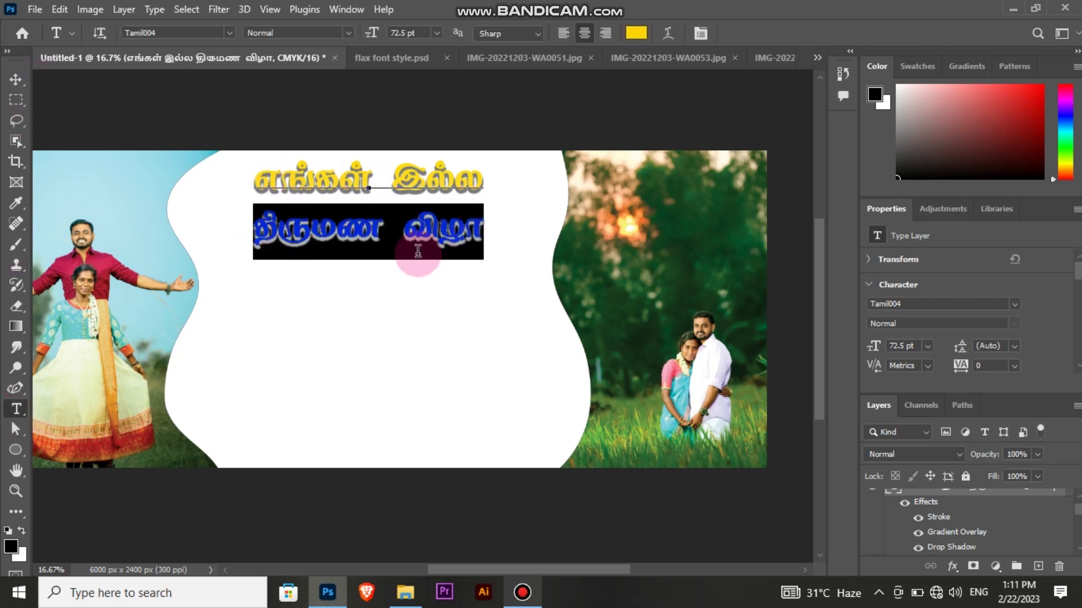
pyautogui.click(1014, 304)
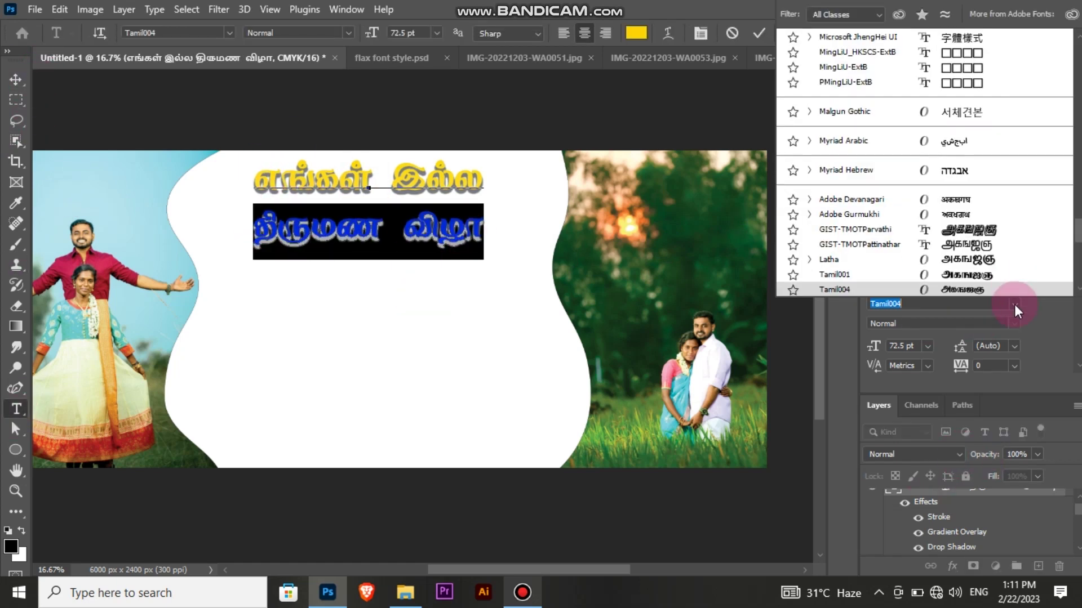
pyautogui.click(975, 234)
pyautogui.click(336, 176)
pyautogui.click(16, 79)
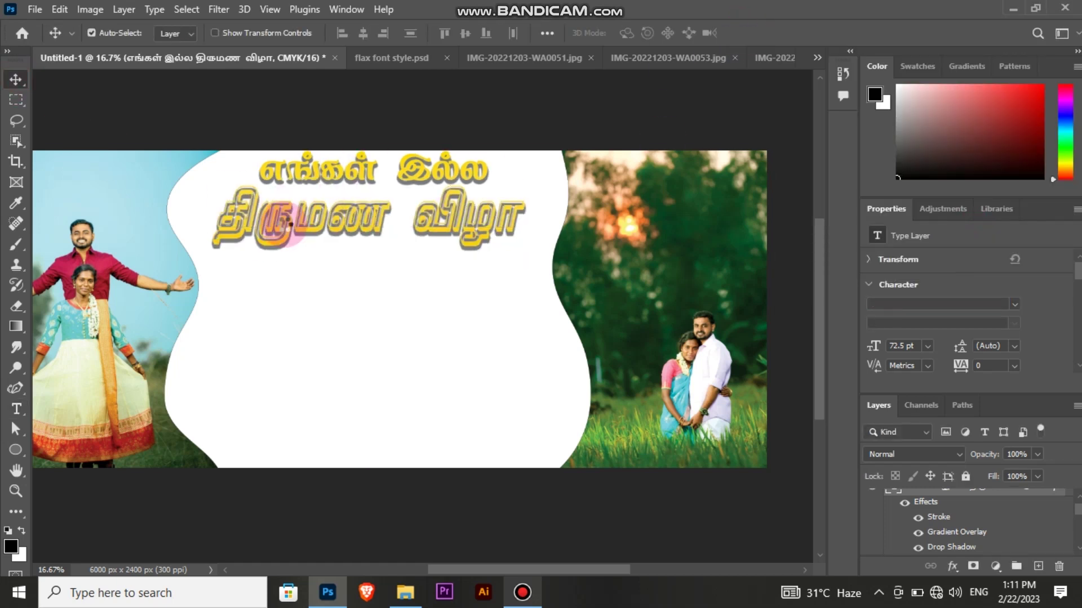
# Scale the two-line title down to 58.98 pt and position it at the upper centre of the white area.
pyautogui.click(269, 232)
pyautogui.moveTo(369, 262); pyautogui.dragTo(371, 245)
pyautogui.moveTo(357, 174); pyautogui.dragTo(356, 177)
pyautogui.click(785, 31)
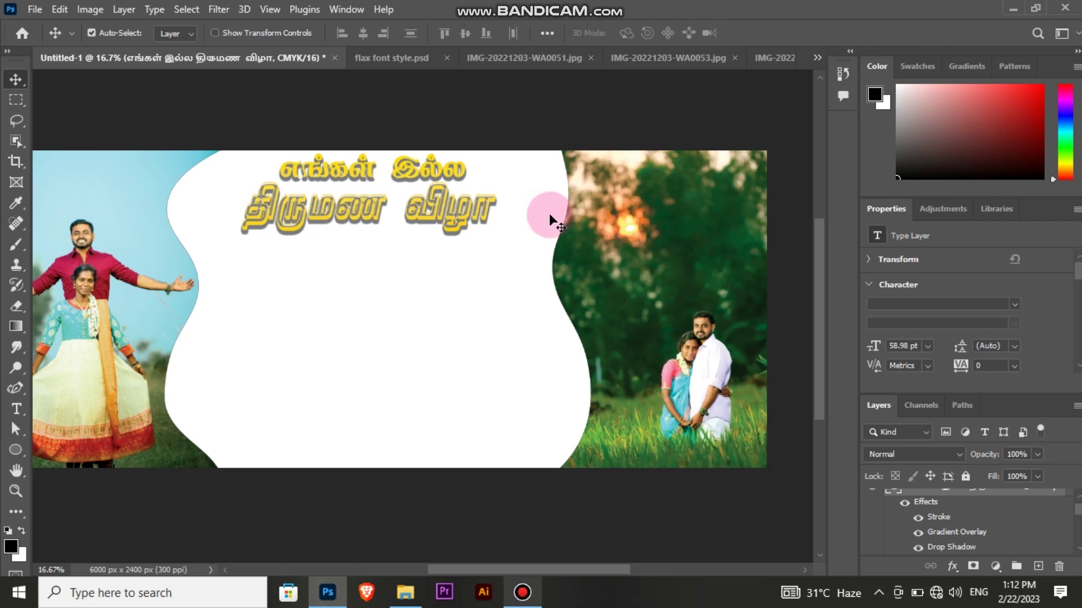
pyautogui.moveTo(488, 569); pyautogui.dragTo(476, 570)
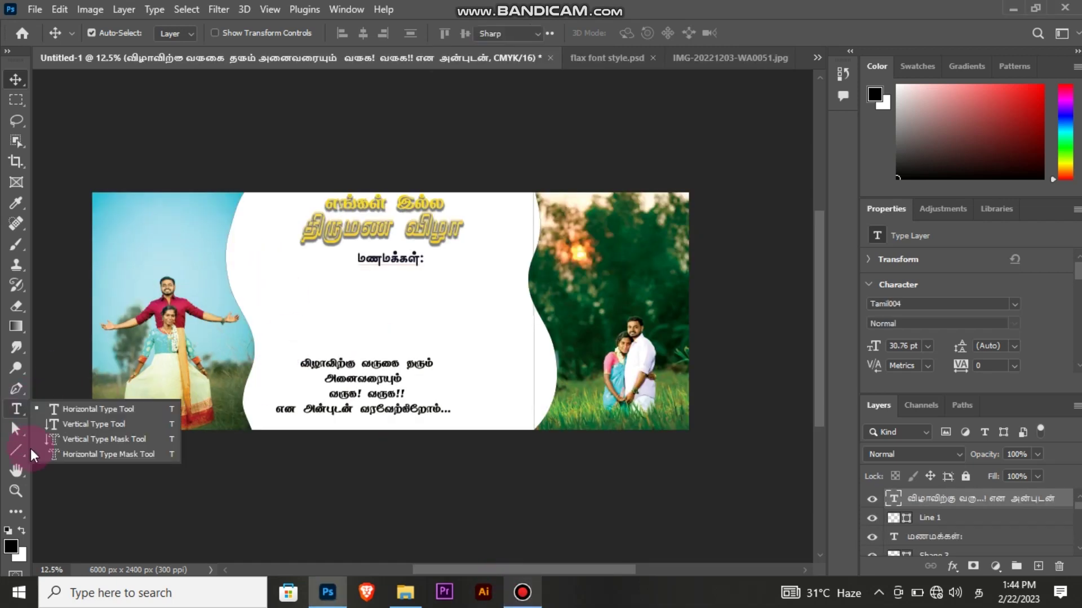
pyautogui.press('t')
pyautogui.hotkey('shift', 't')
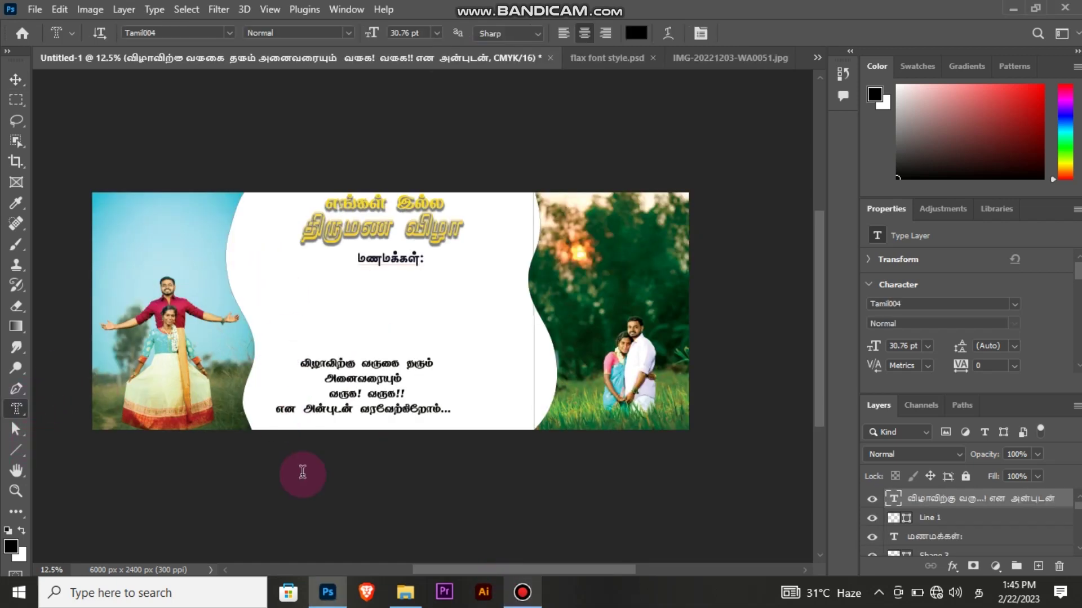
pyautogui.click(259, 457)
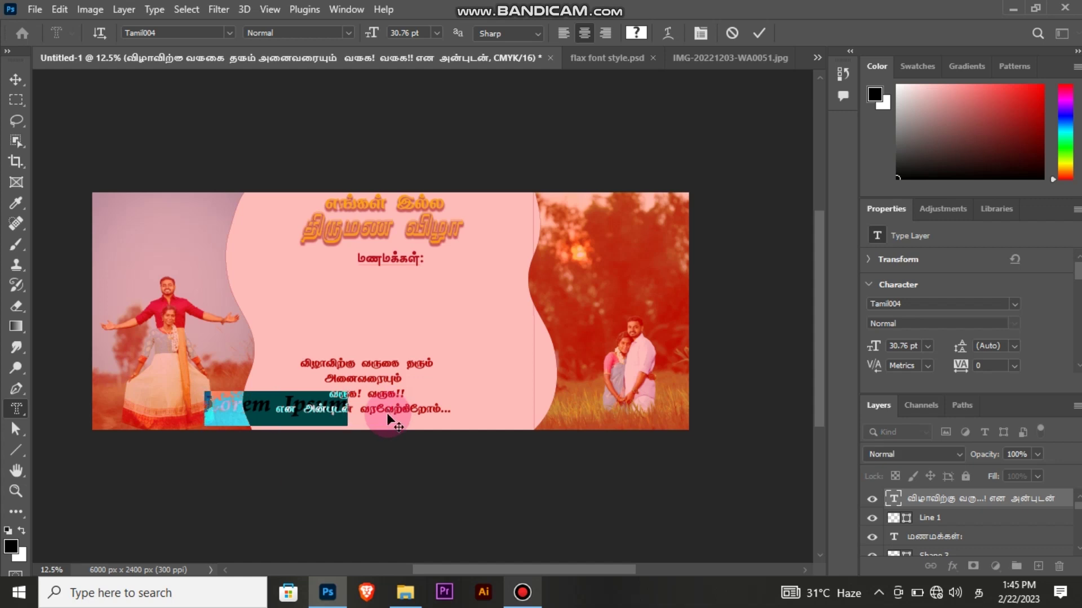
pyautogui.click(758, 32)
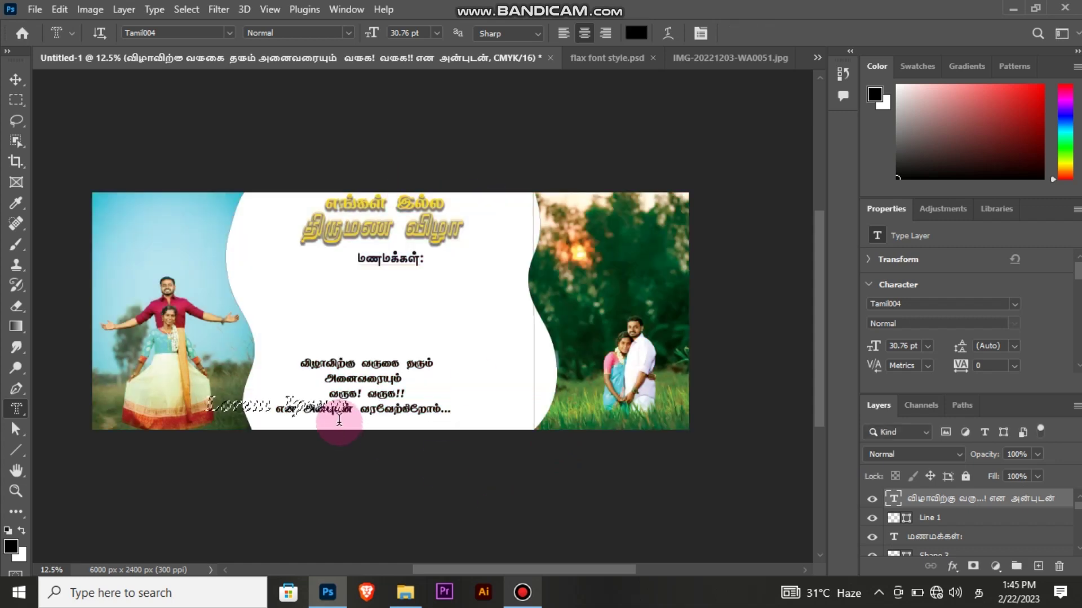
pyautogui.click(380, 506)
pyautogui.click(545, 241)
pyautogui.rightClick(310, 404)
pyautogui.click(318, 404)
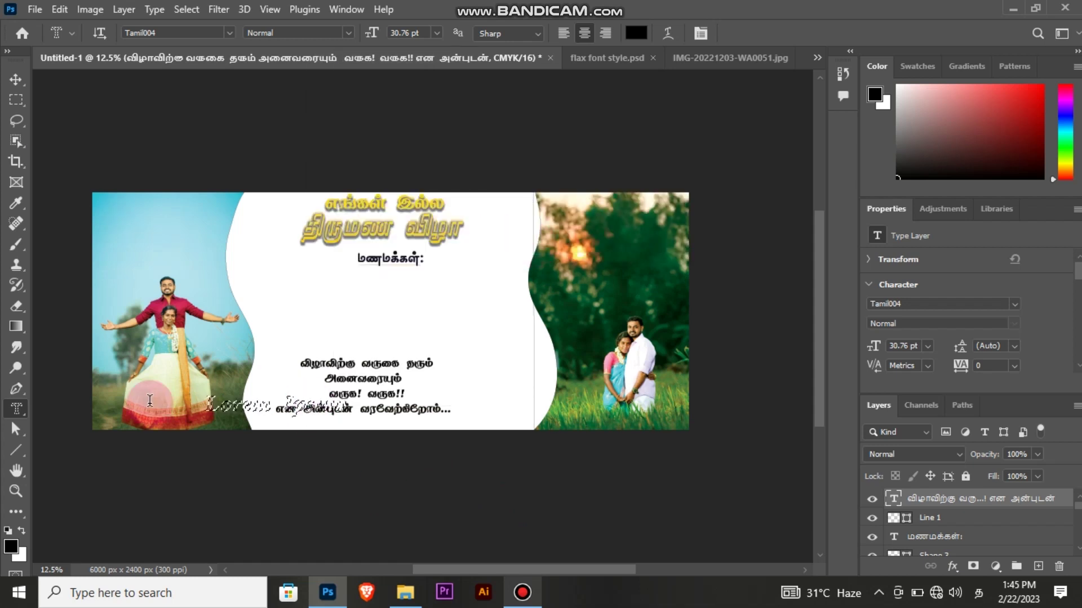
pyautogui.click(15, 80)
pyautogui.moveTo(292, 406); pyautogui.dragTo(338, 416)
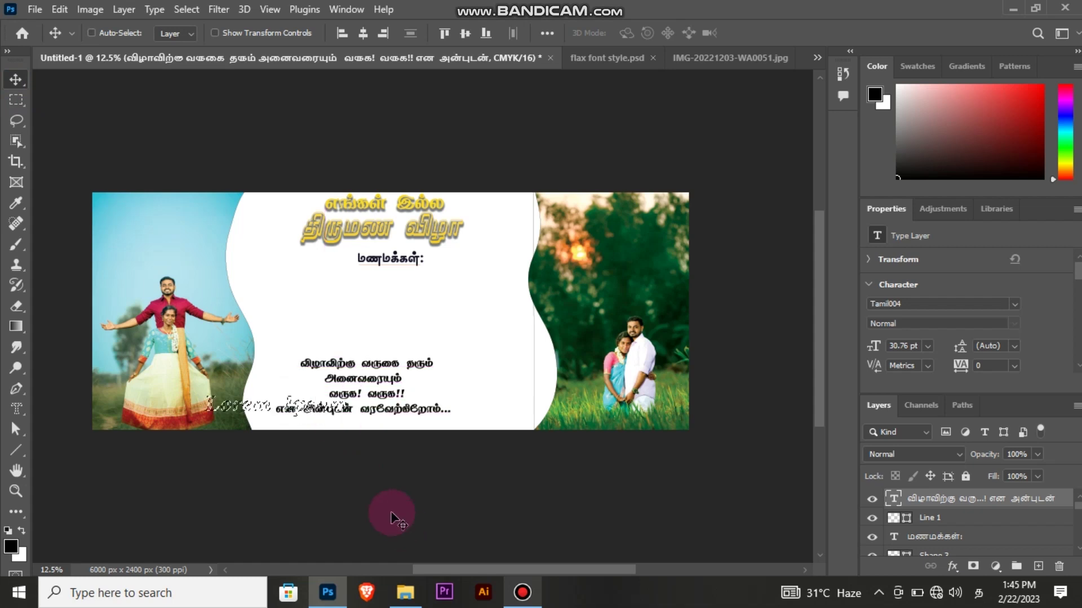
# Remove line breaks from the four-line invitation text so that it runs over two lines, the second starting with வருக! வருக!!
pyautogui.click(17, 409)
pyautogui.click(313, 397)
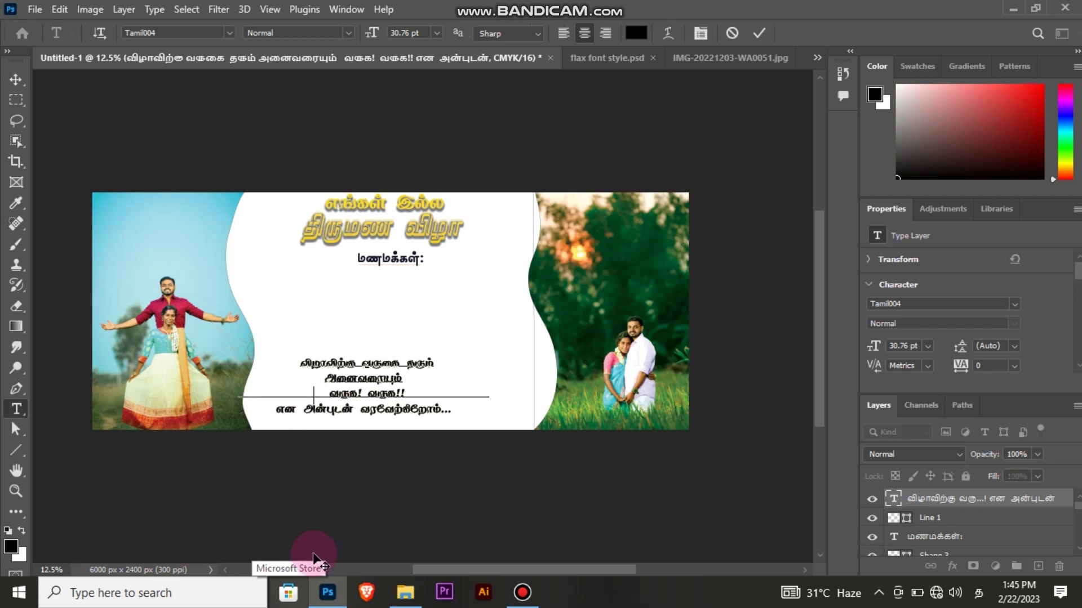
pyautogui.press('BackSpace')
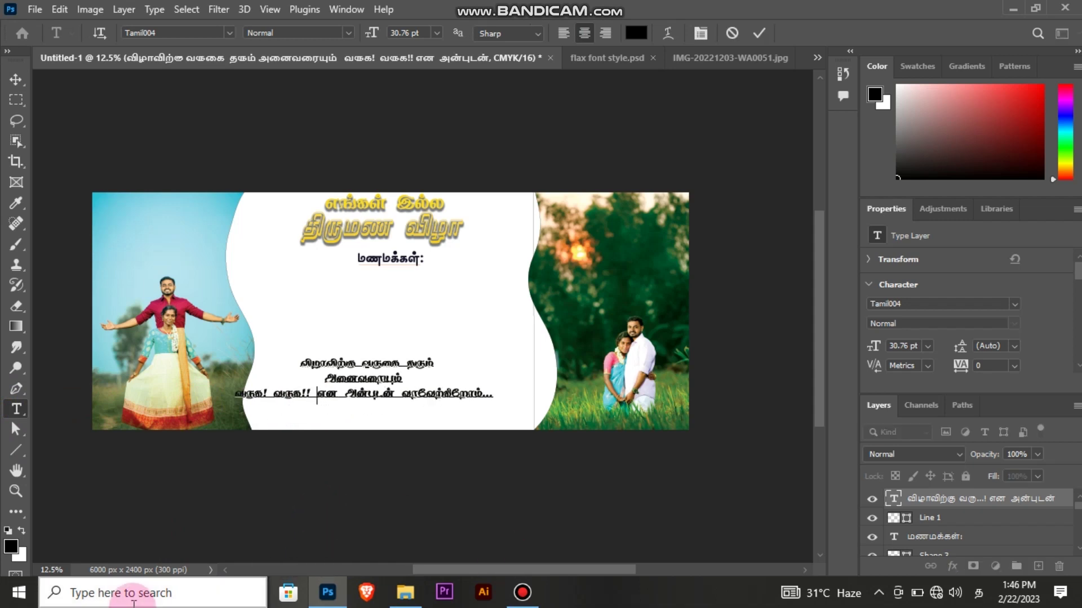
pyautogui.press('Left')
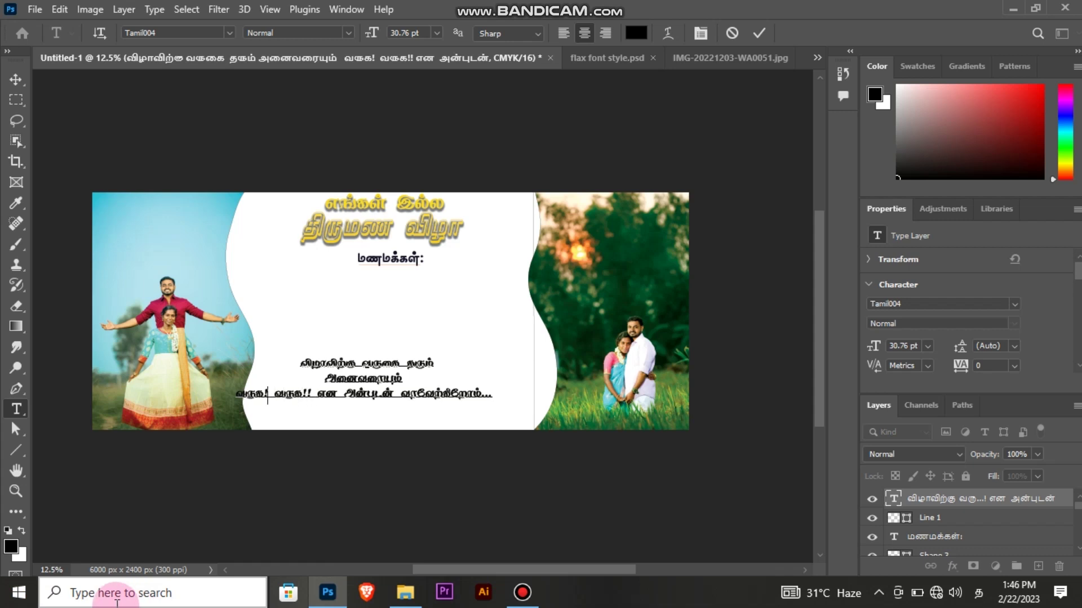
pyautogui.press('BackSpace')
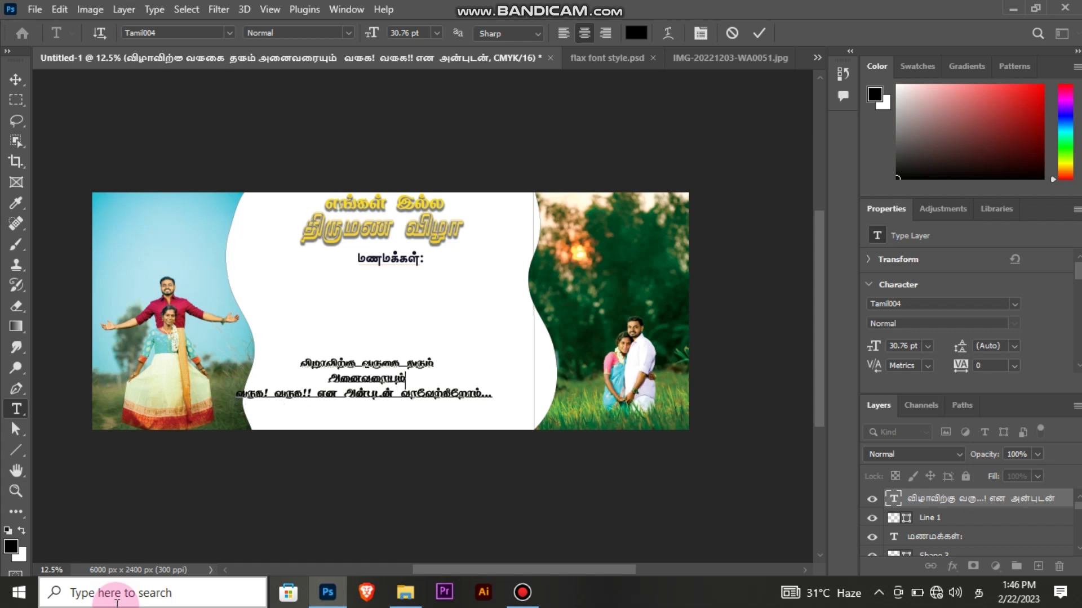
pyautogui.press('Delete')
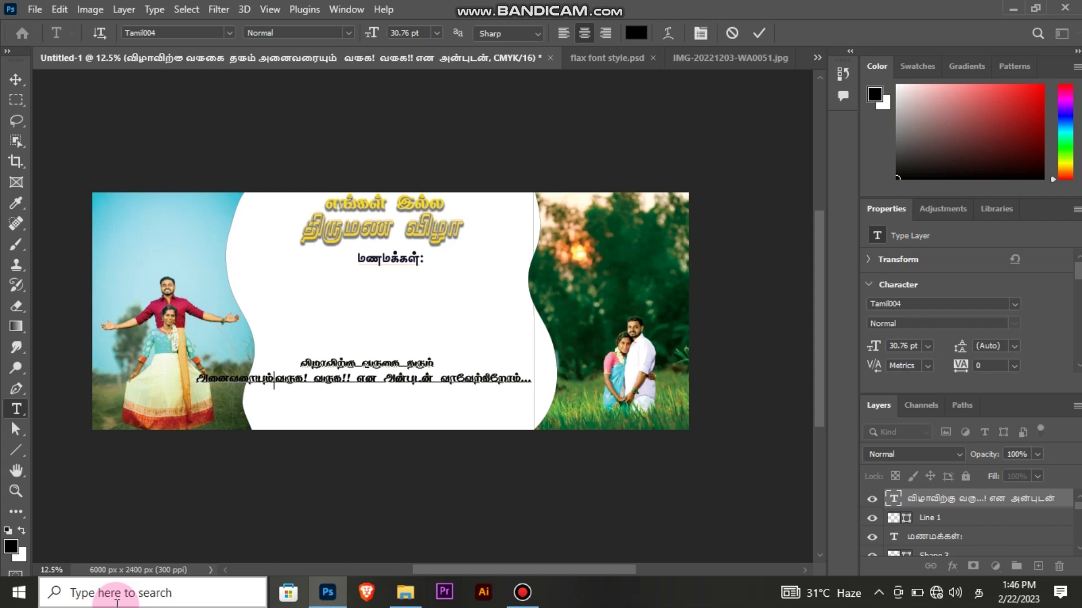
pyautogui.press('BackSpace')
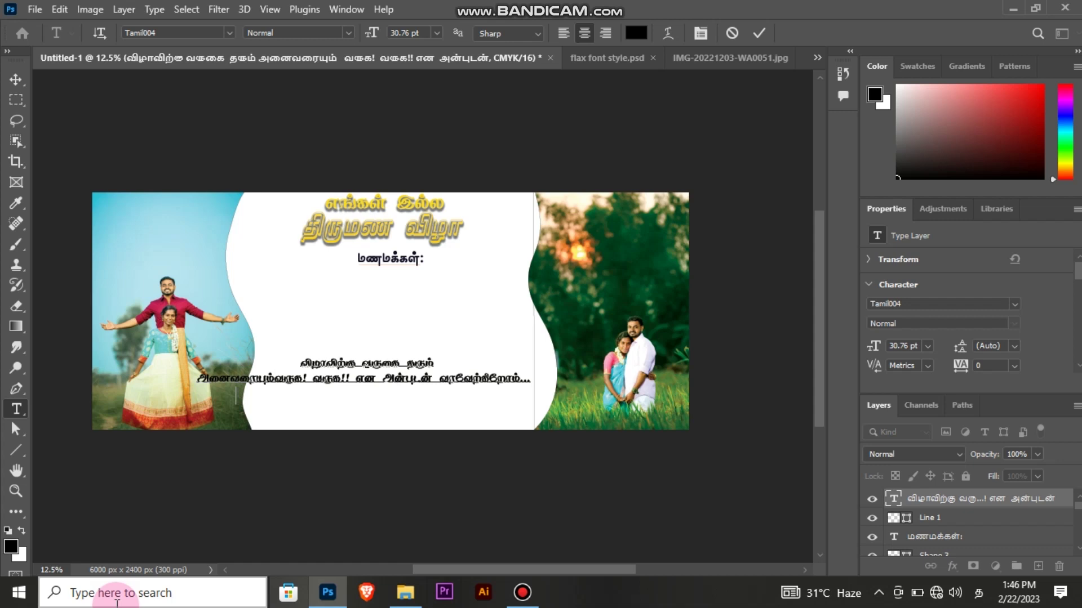
pyautogui.press('Return')
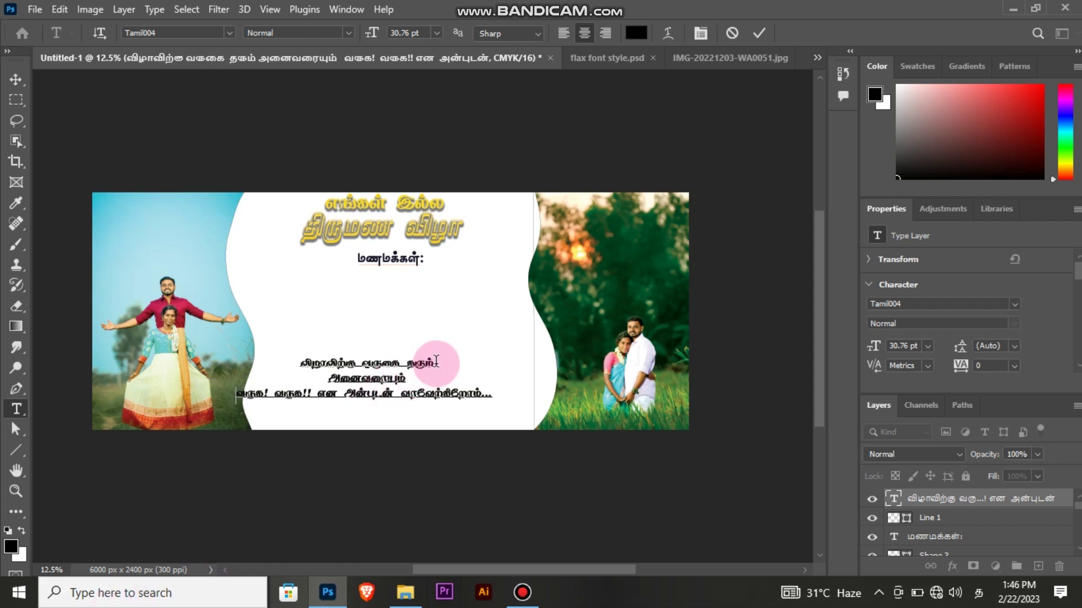
pyautogui.click(331, 382)
pyautogui.press('BackSpace')
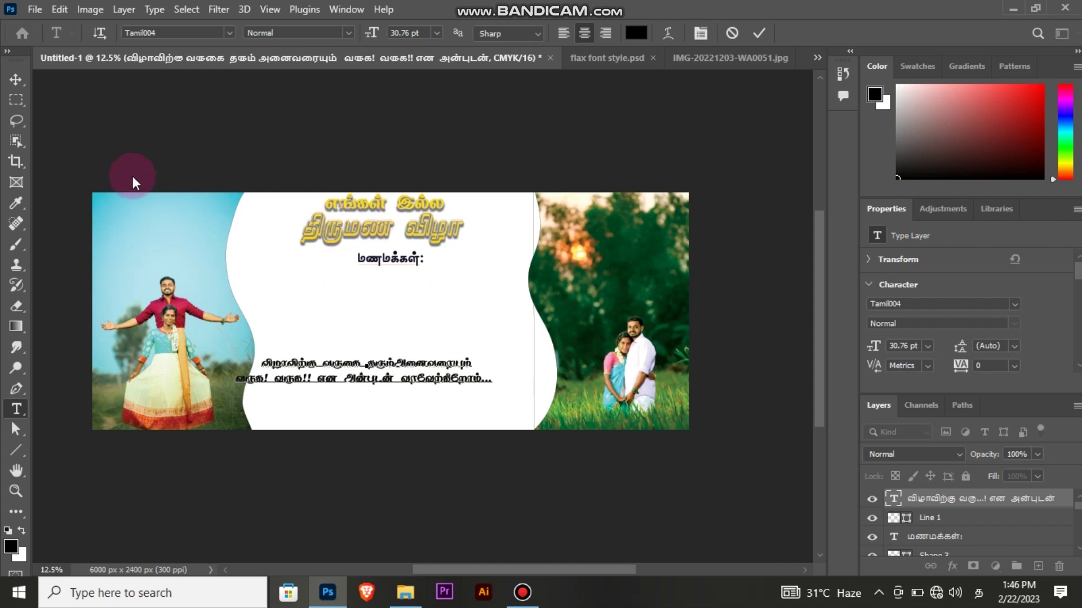
# Move the invitation text to the bottom of the white area and set its text color to bright red.
pyautogui.click(15, 79)
pyautogui.moveTo(386, 366); pyautogui.dragTo(419, 407)
pyautogui.scroll(-2, 1016, 347)
pyautogui.click(1014, 335)
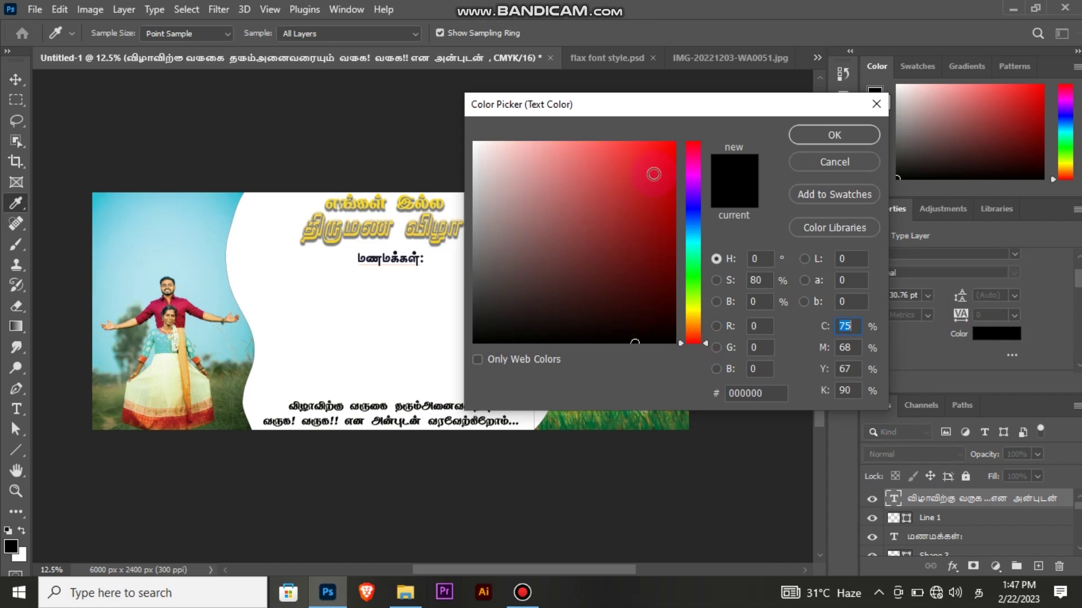
pyautogui.moveTo(654, 174); pyautogui.dragTo(678, 126)
pyautogui.click(828, 135)
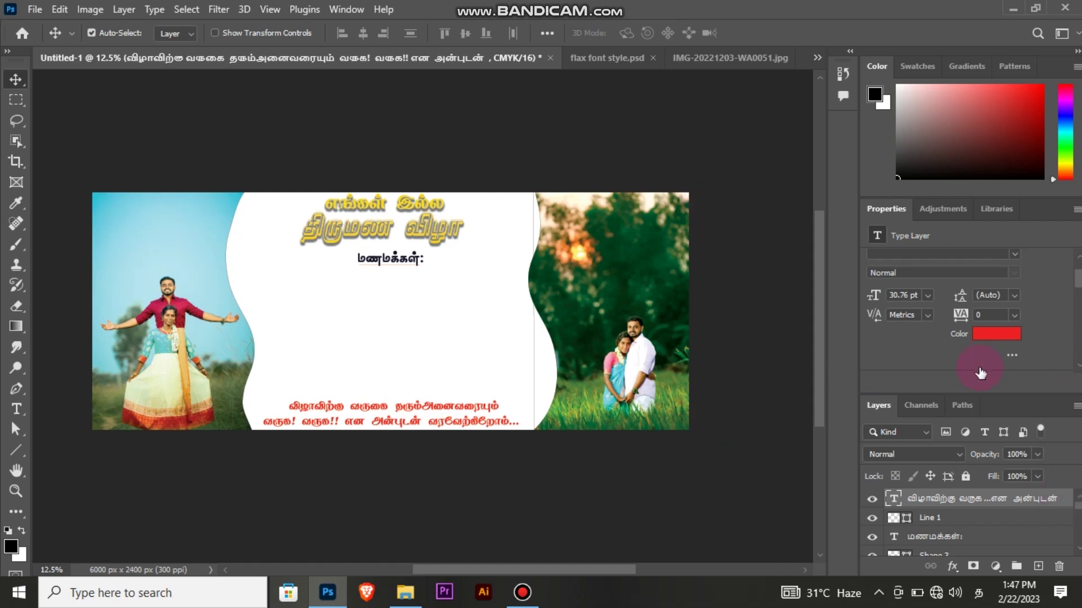
# Add an Inner Shadow to the invitation text with 13% opacity, 18 px distance and 29 px size.
pyautogui.doubleClick(661, 276)
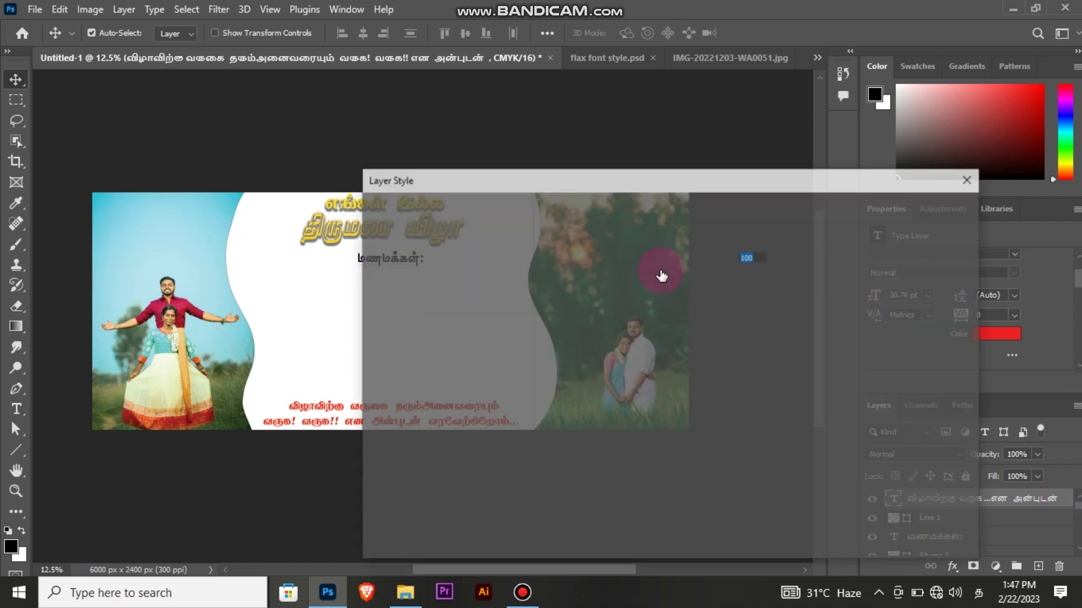
pyautogui.moveTo(603, 168); pyautogui.dragTo(663, 148)
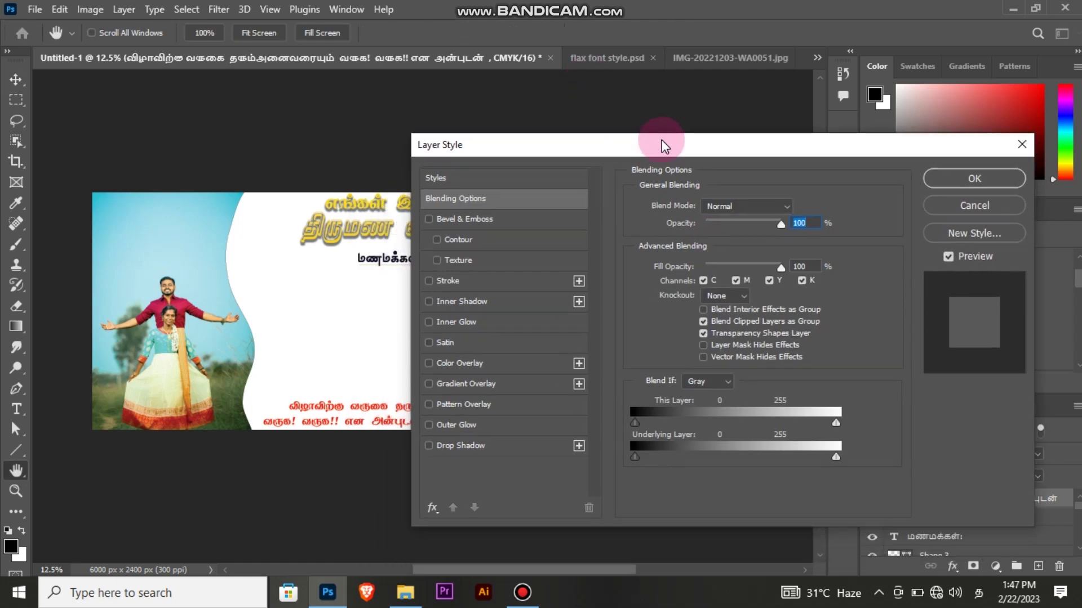
pyautogui.click(484, 301)
pyautogui.click(715, 224)
pyautogui.moveTo(704, 236); pyautogui.dragTo(701, 224)
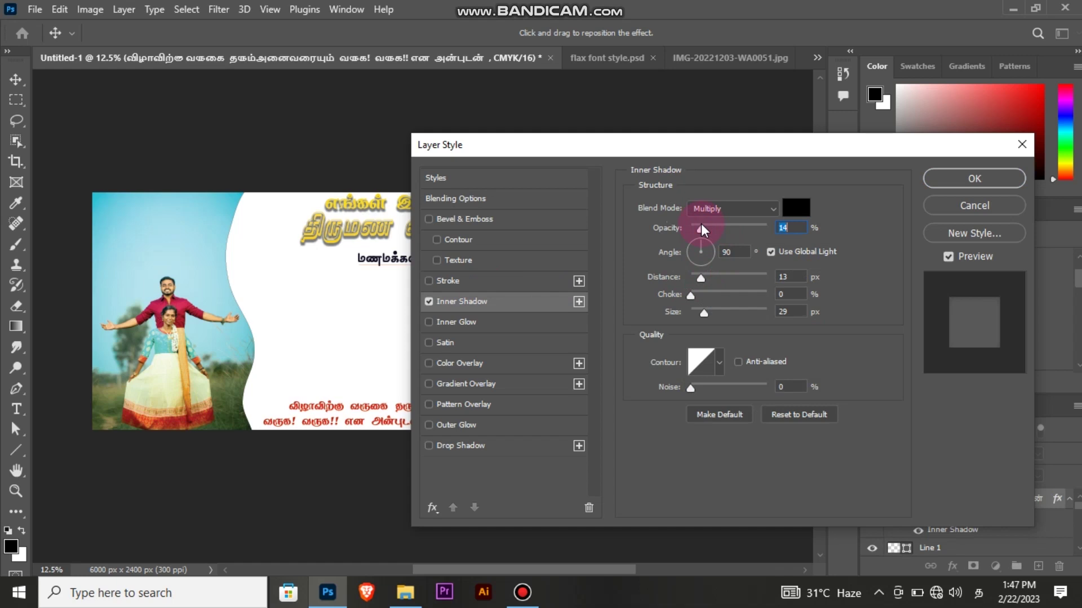
pyautogui.click(706, 276)
pyautogui.click(701, 387)
pyautogui.moveTo(701, 387)
pyautogui.mouseDown()
pyautogui.moveTo(743, 388)
pyautogui.moveTo(683, 387)
pyautogui.mouseUp()
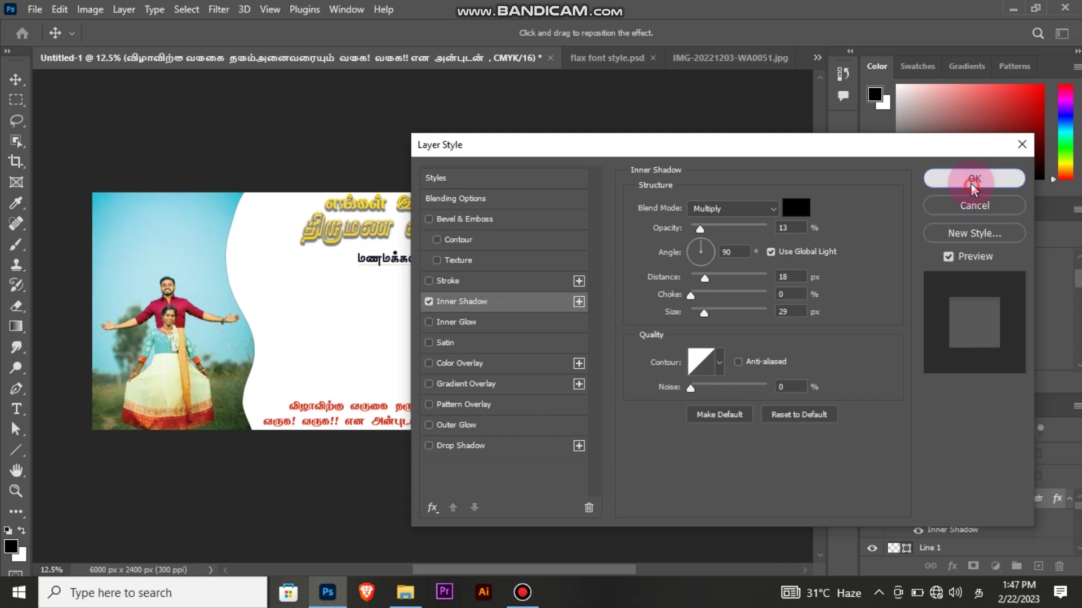
pyautogui.click(971, 185)
pyautogui.click(743, 285)
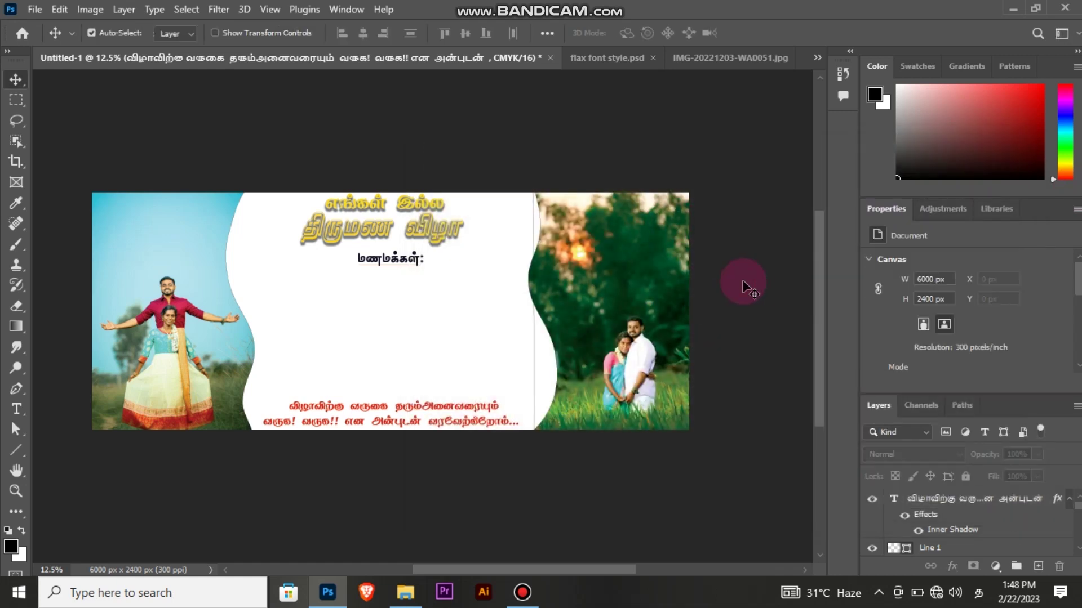
pyautogui.click(493, 352)
pyautogui.moveTo(494, 352); pyautogui.dragTo(546, 387)
pyautogui.click(534, 340)
pyautogui.moveTo(534, 341); pyautogui.dragTo(552, 362)
pyautogui.click(451, 364)
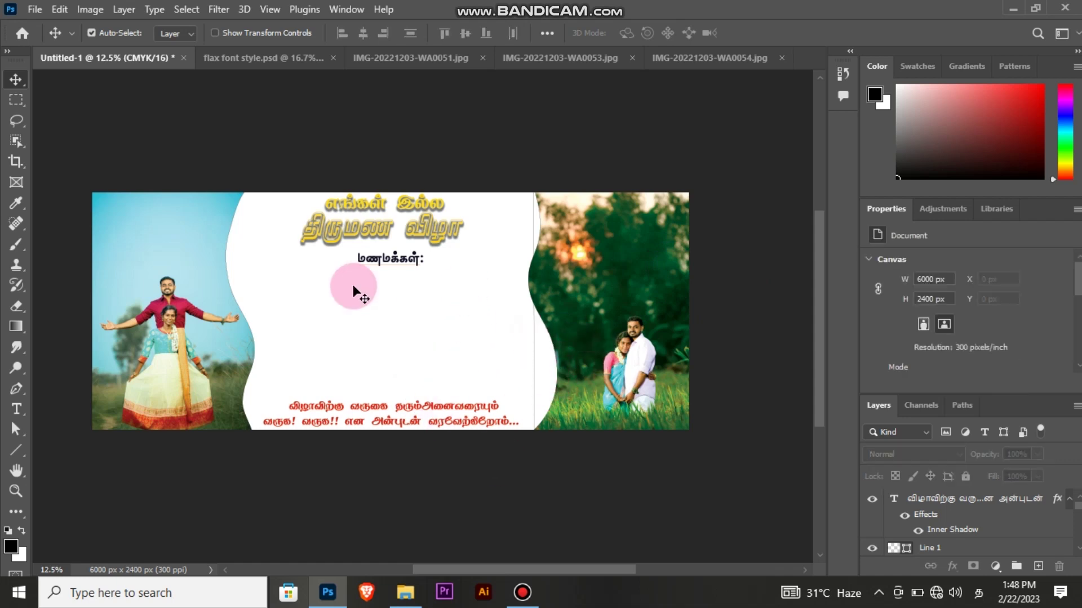
pyautogui.click(12, 388)
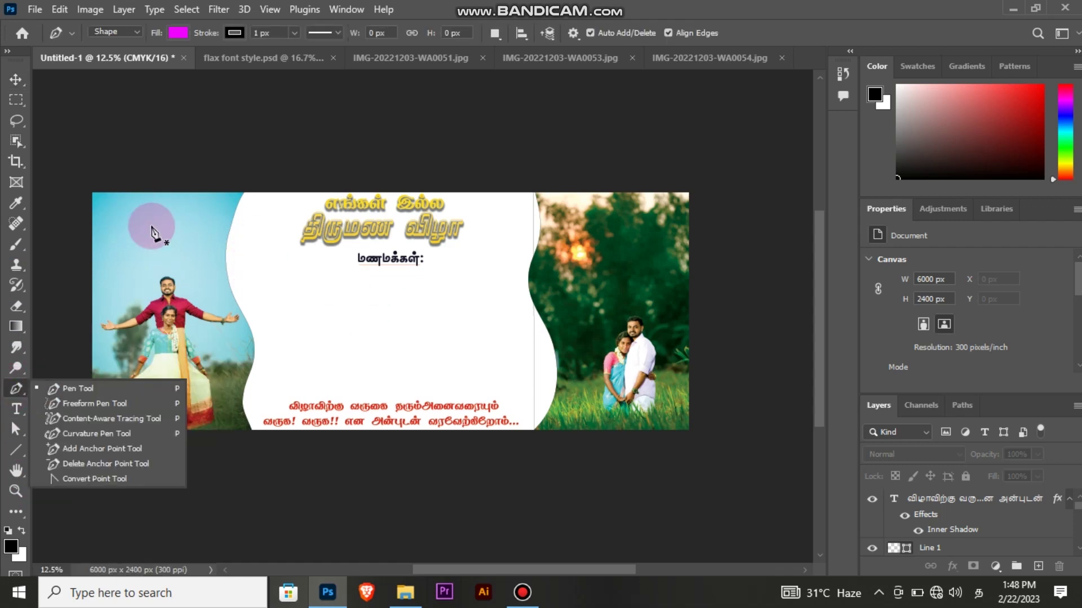
pyautogui.click(152, 231)
pyautogui.click(142, 228)
pyautogui.click(157, 246)
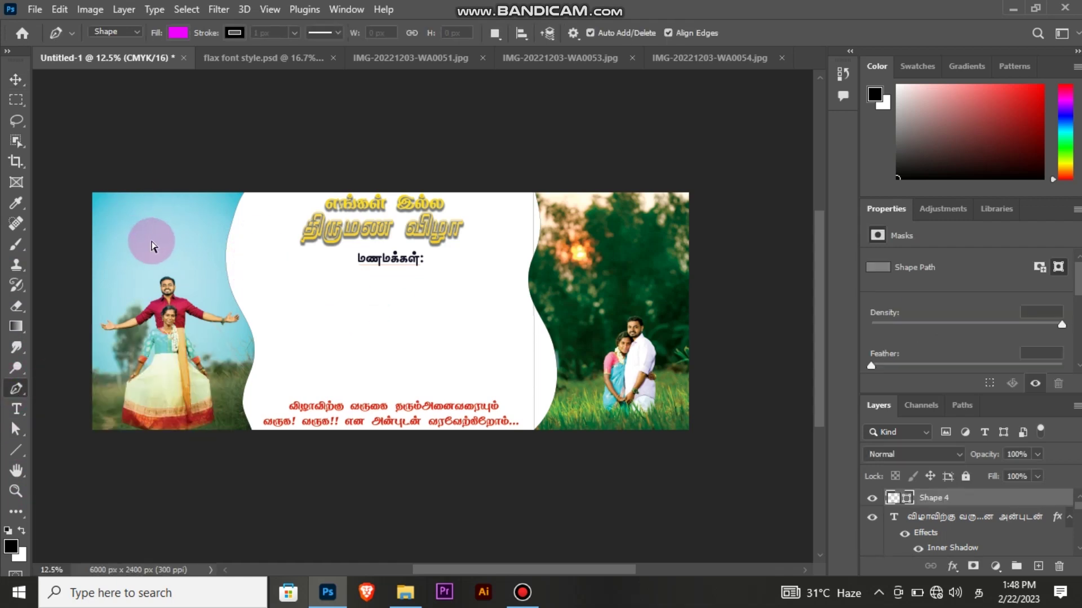
pyautogui.hotkey('ctrl', 'z')
# Draw a small curved purple heart-like shape with the Pen tool in the sky above the left couple.
pyautogui.click(164, 212)
pyautogui.moveTo(164, 248); pyautogui.dragTo(104, 292)
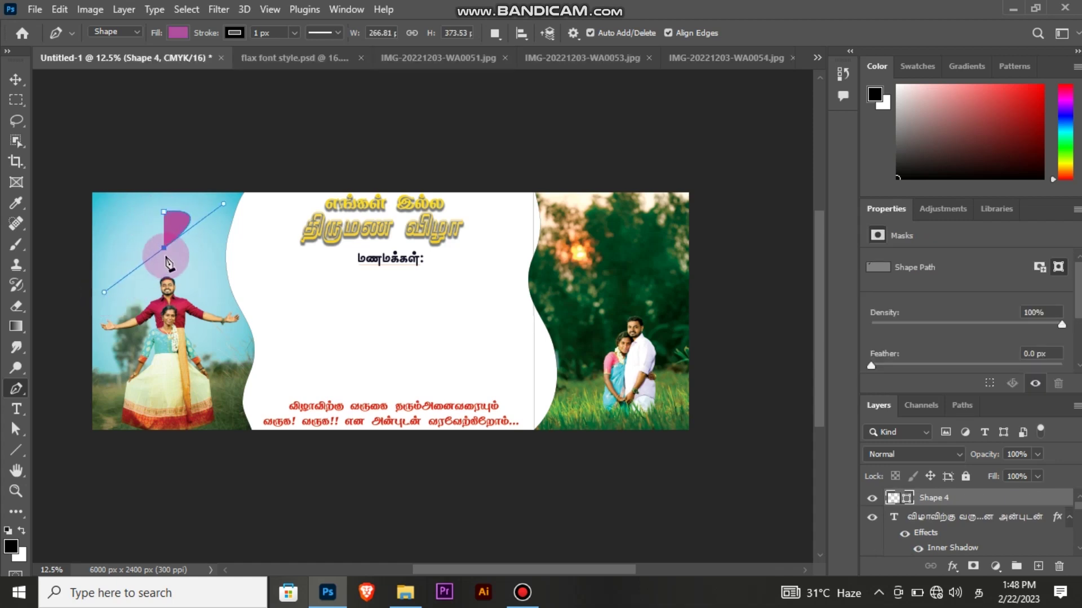
pyautogui.moveTo(164, 211); pyautogui.dragTo(158, 257)
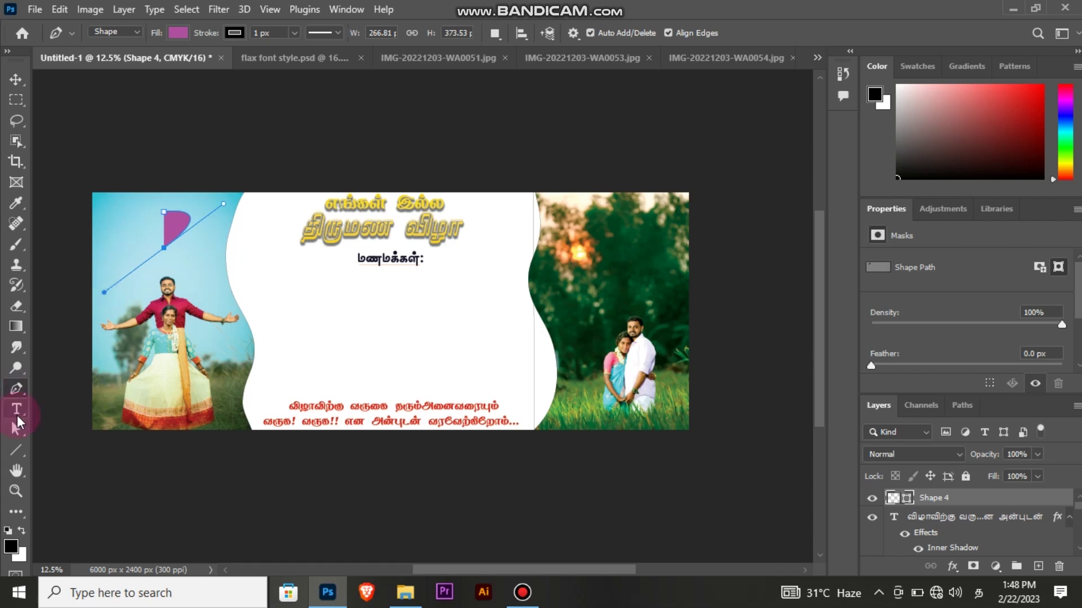
pyautogui.moveTo(163, 212); pyautogui.dragTo(169, 236)
# Reshape the purple heart-like shape by adjusting the curve handles and position of its anchor points.
pyautogui.moveTo(17, 389); pyautogui.dragTo(44, 418)
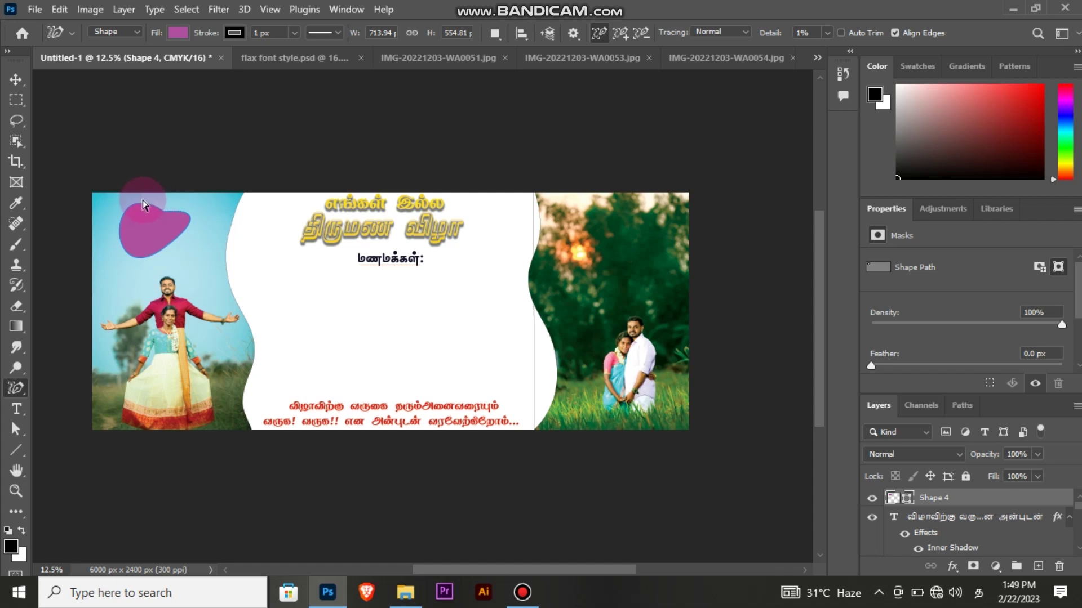
pyautogui.keyDown('ctrl'); pyautogui.click(163, 212); pyautogui.keyUp('ctrl')
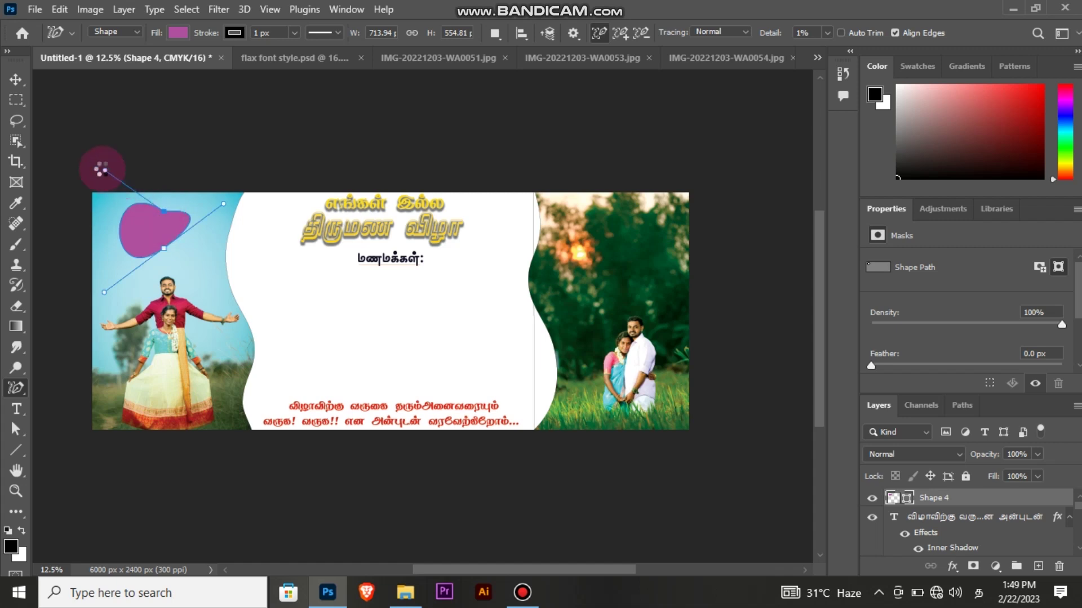
pyautogui.moveTo(225, 202)
pyautogui.mouseDown()
pyautogui.moveTo(251, 194)
pyautogui.moveTo(229, 203)
pyautogui.moveTo(233, 187)
pyautogui.mouseUp()
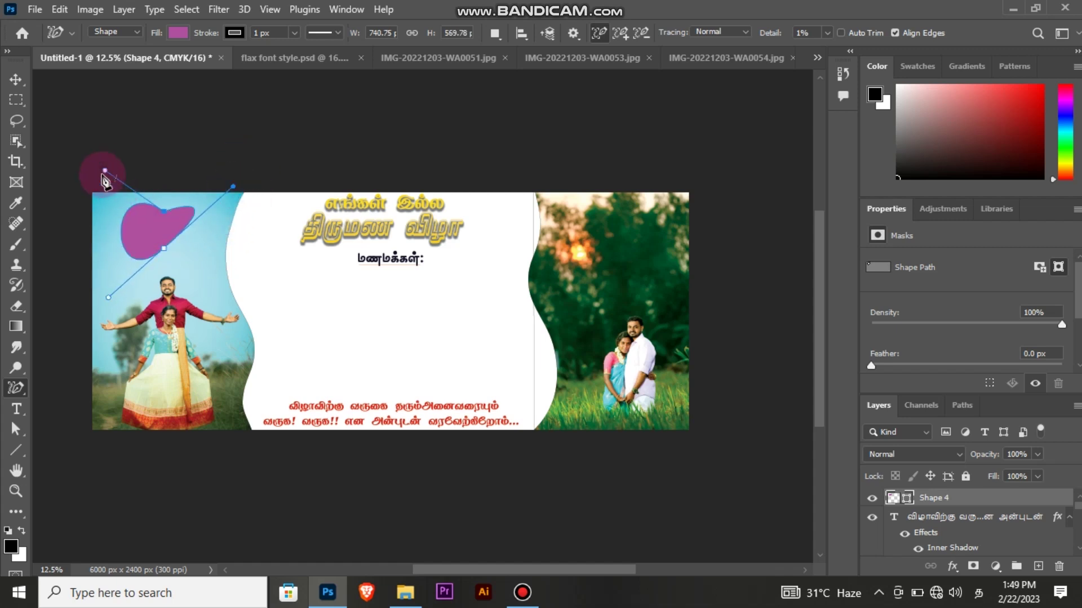
pyautogui.moveTo(96, 187); pyautogui.dragTo(105, 153)
pyautogui.click(162, 254)
pyautogui.moveTo(173, 252); pyautogui.dragTo(191, 237)
# Scale the heart shape to 80.16% and move it to the upper right of the left photo.
pyautogui.click(16, 79)
pyautogui.click(152, 236)
pyautogui.hotkey('ctrl', 't')
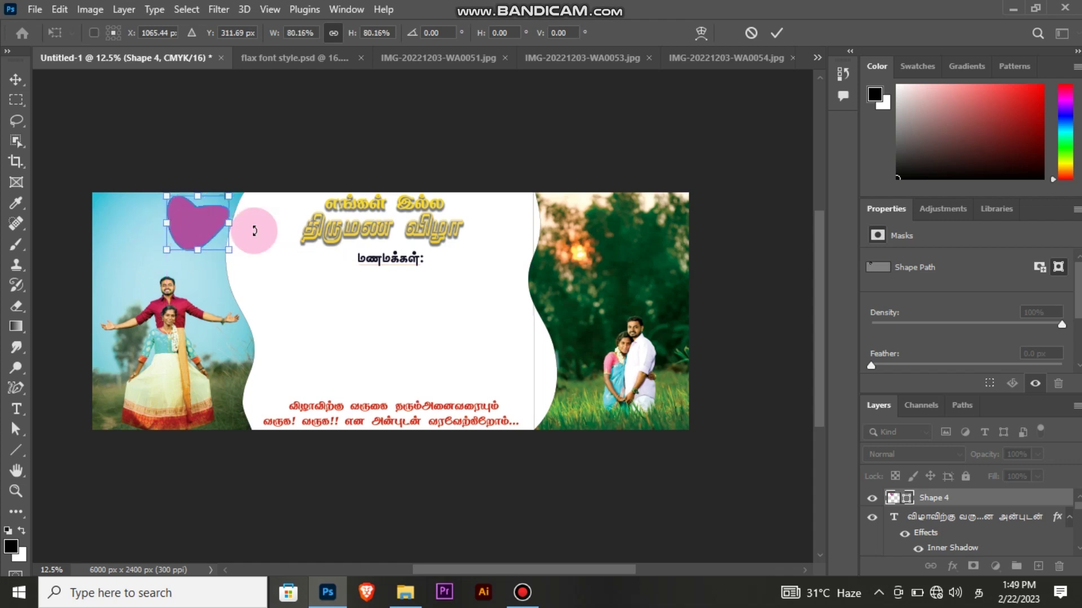
pyautogui.click(776, 33)
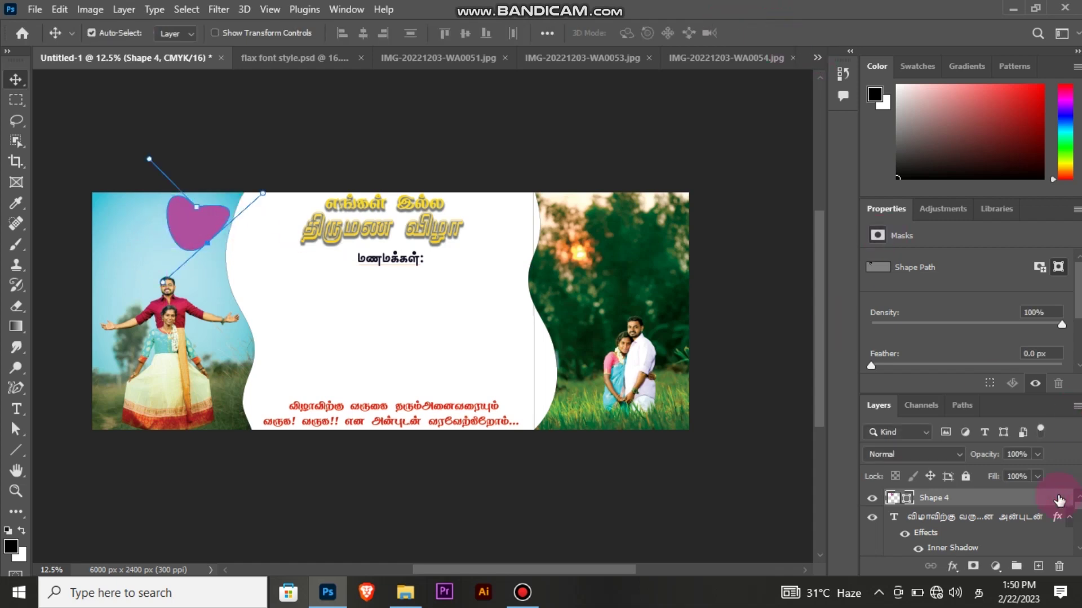
# Add a thin white outside Stroke at 75% opacity to the heart shape.
pyautogui.doubleClick(1057, 503)
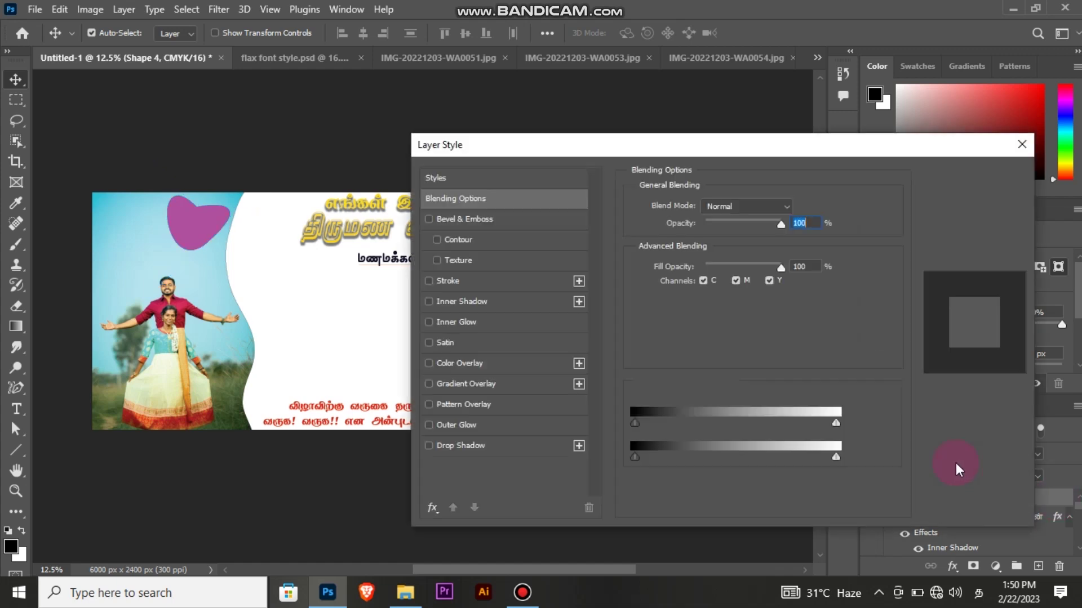
pyautogui.click(478, 283)
pyautogui.moveTo(704, 208); pyautogui.dragTo(703, 205)
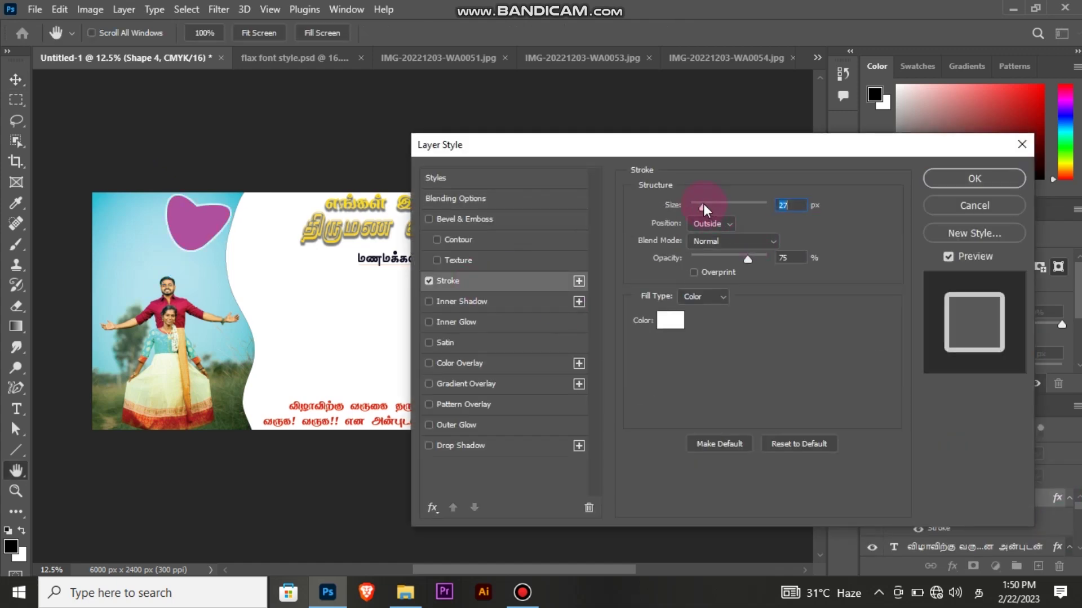
pyautogui.scroll(-8, 722, 206)
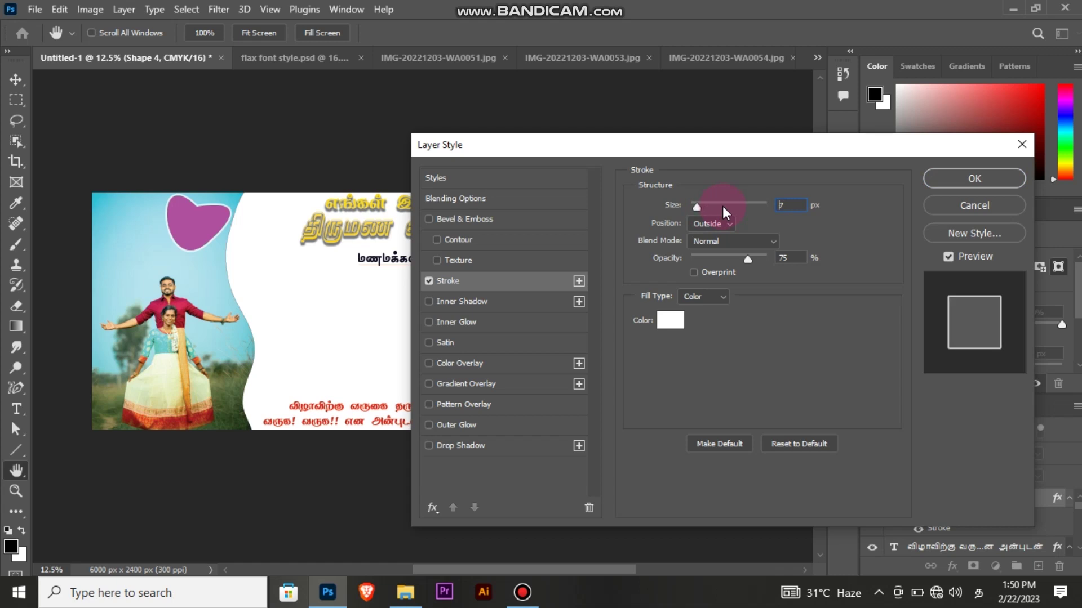
pyautogui.scroll(5, 726, 197)
pyautogui.write('0')
pyautogui.click(980, 177)
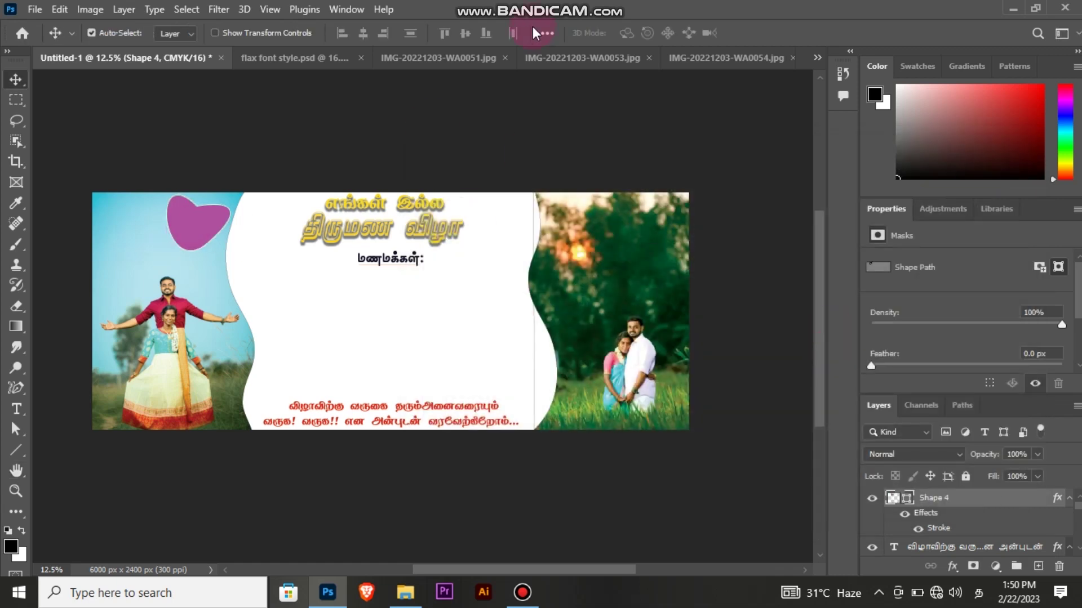
# Bring the couple photo from IMG-20221203-WA0051.jpg into the banner and place it over the heart shape.
pyautogui.click(439, 58)
pyautogui.moveTo(385, 305); pyautogui.dragTo(209, 222)
pyautogui.click(524, 242)
pyautogui.moveTo(180, 259); pyautogui.dragTo(174, 290)
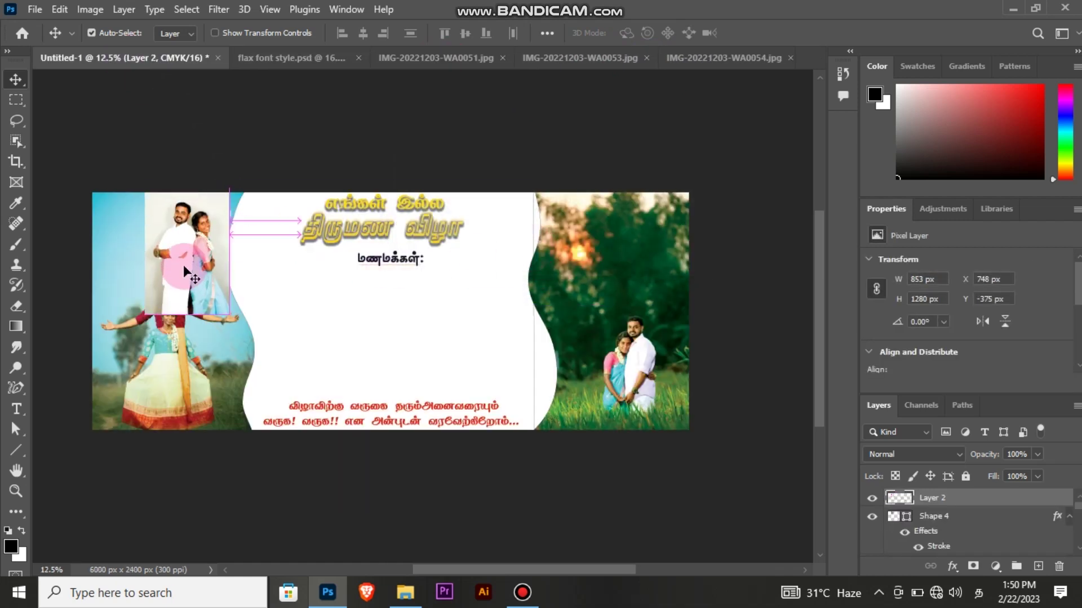
# Clip the couple photo to the heart shape and shift it so both faces sit inside the heart.
pyautogui.rightClick(1004, 501)
pyautogui.click(867, 325)
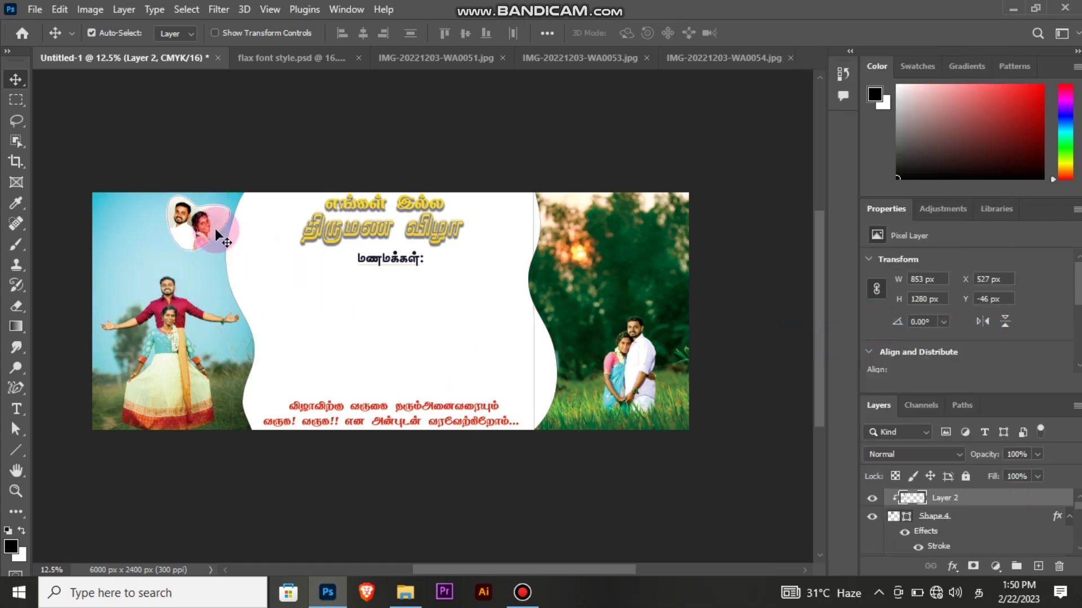
pyautogui.moveTo(214, 222); pyautogui.dragTo(223, 227)
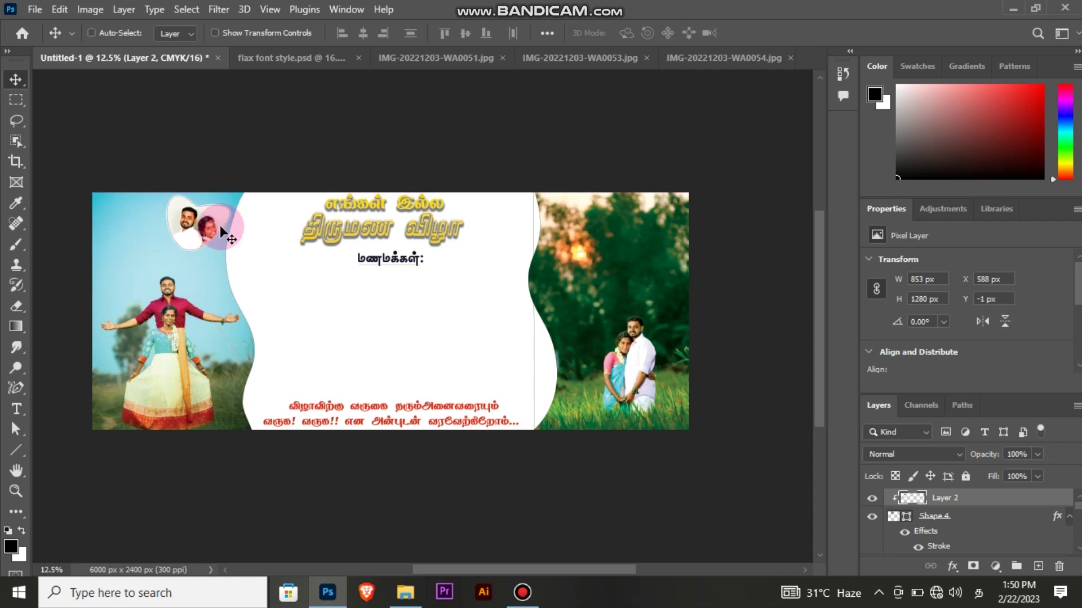
# Examine the edges and photo placement of the heart shape up close.
pyautogui.hotkey('ctrl', '+')
pyautogui.hotkey('ctrl', '+')
pyautogui.hotkey('ctrl', '+')
pyautogui.hotkey('ctrl', '+')
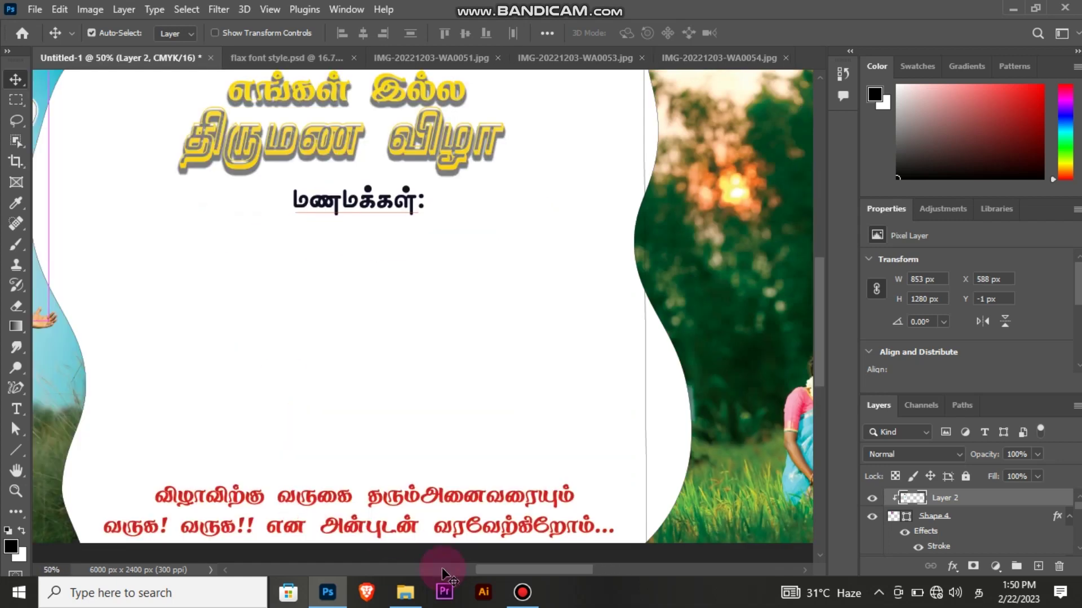
pyautogui.click(442, 570)
pyautogui.hscroll(-5, 355, 393)
pyautogui.scroll(5, 352, 399)
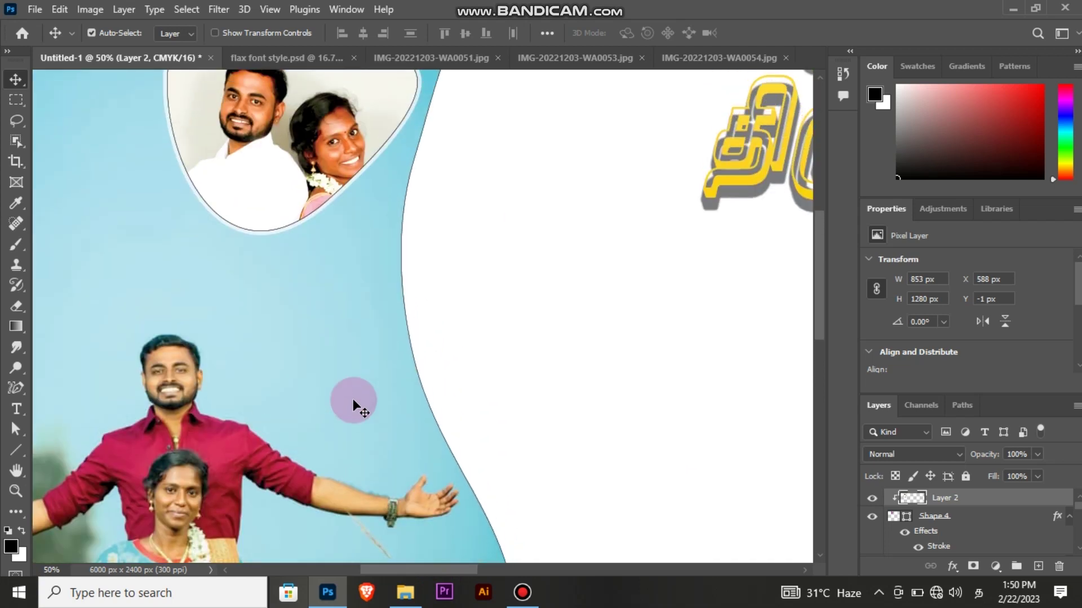
pyautogui.scroll(2, 352, 399)
pyautogui.click(447, 306)
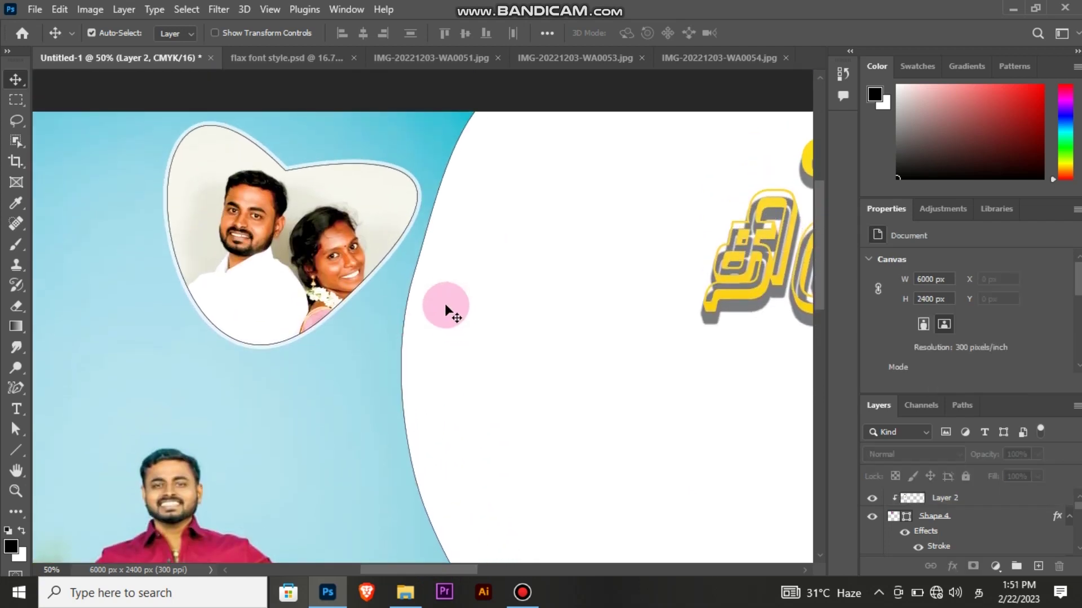
pyautogui.click(391, 212)
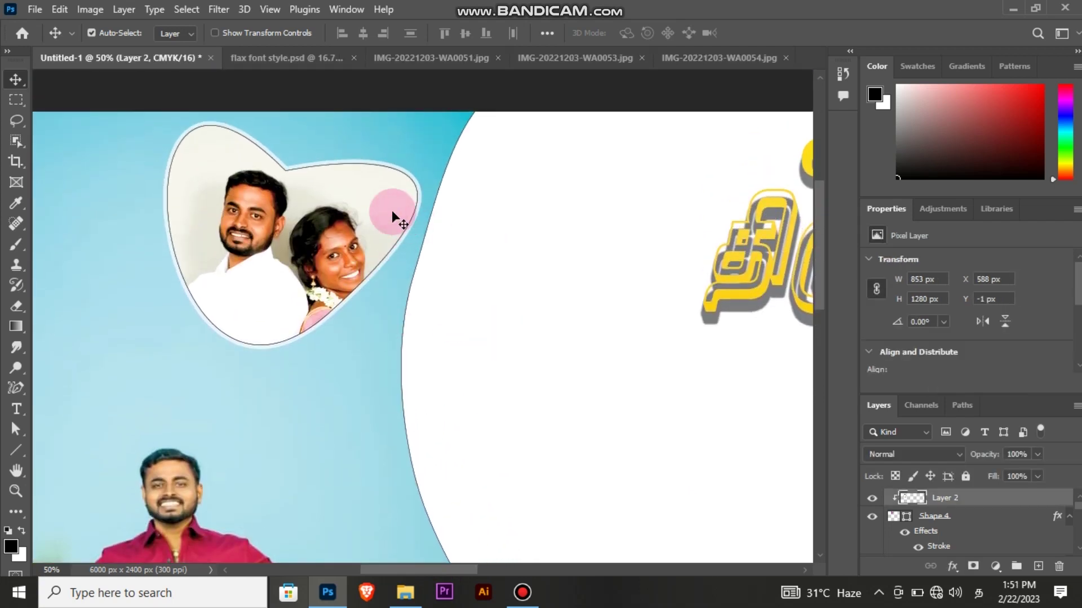
# Apply a Stroke effect to the left couple photo's layer, Layer 1 copy.
pyautogui.doubleClick(1032, 503)
pyautogui.press('Escape')
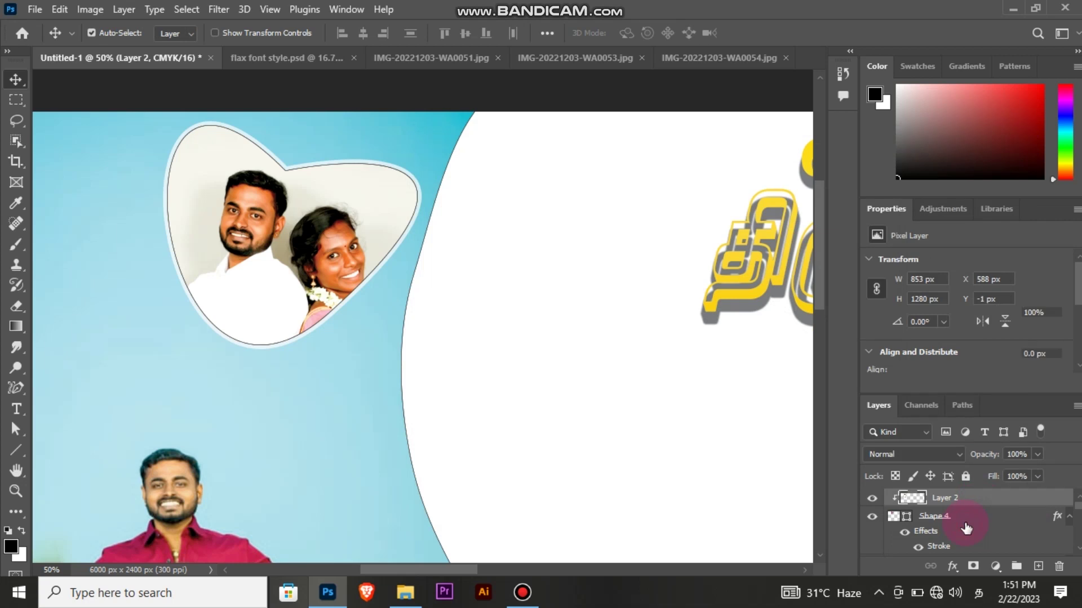
pyautogui.click(965, 524)
pyautogui.scroll(-3, 1047, 338)
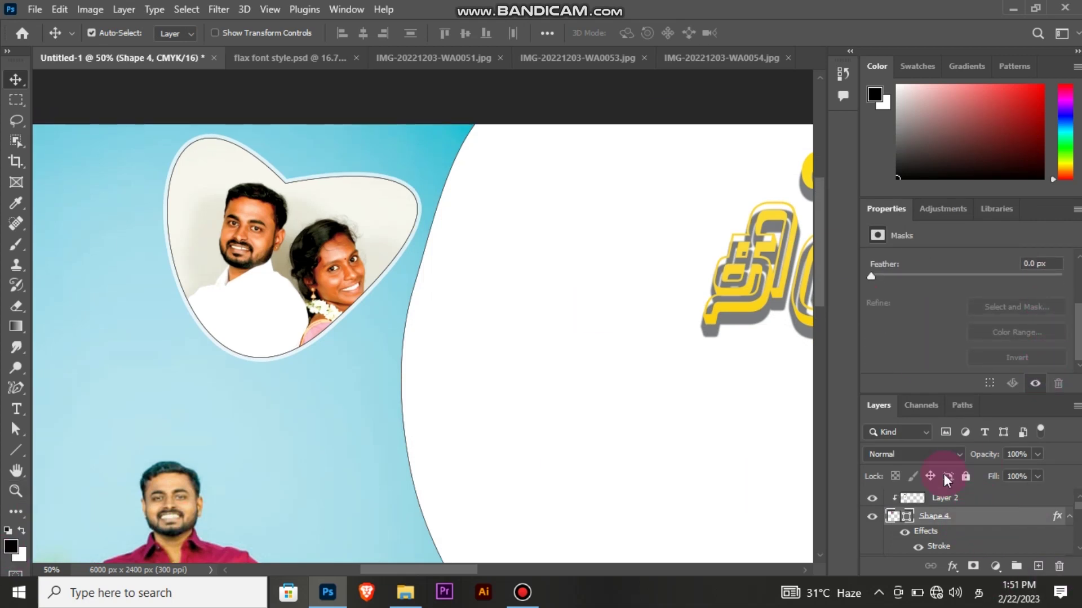
pyautogui.click(410, 229)
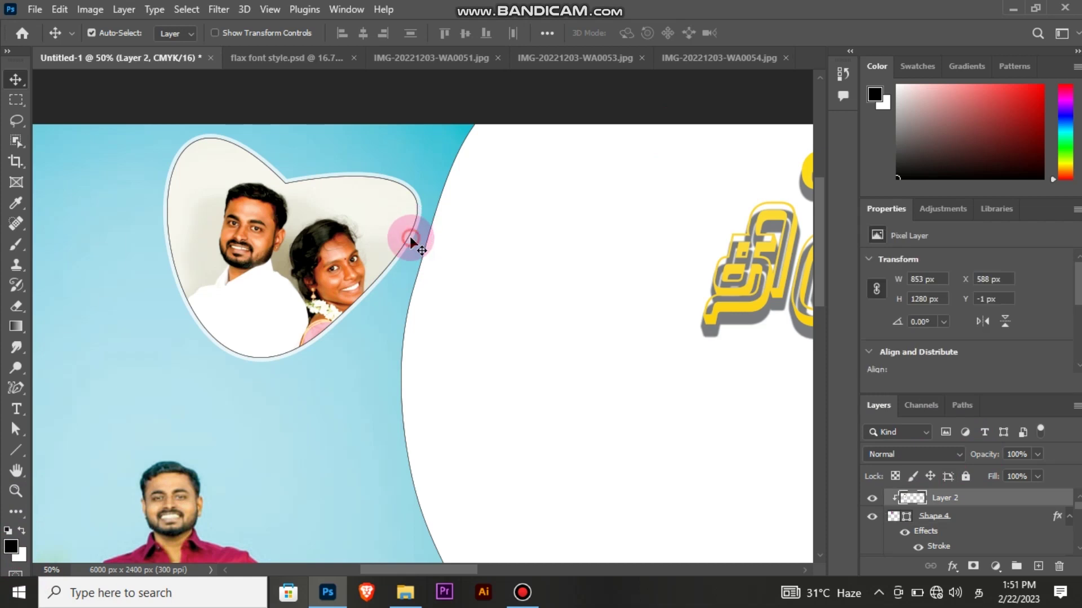
pyautogui.click(411, 240)
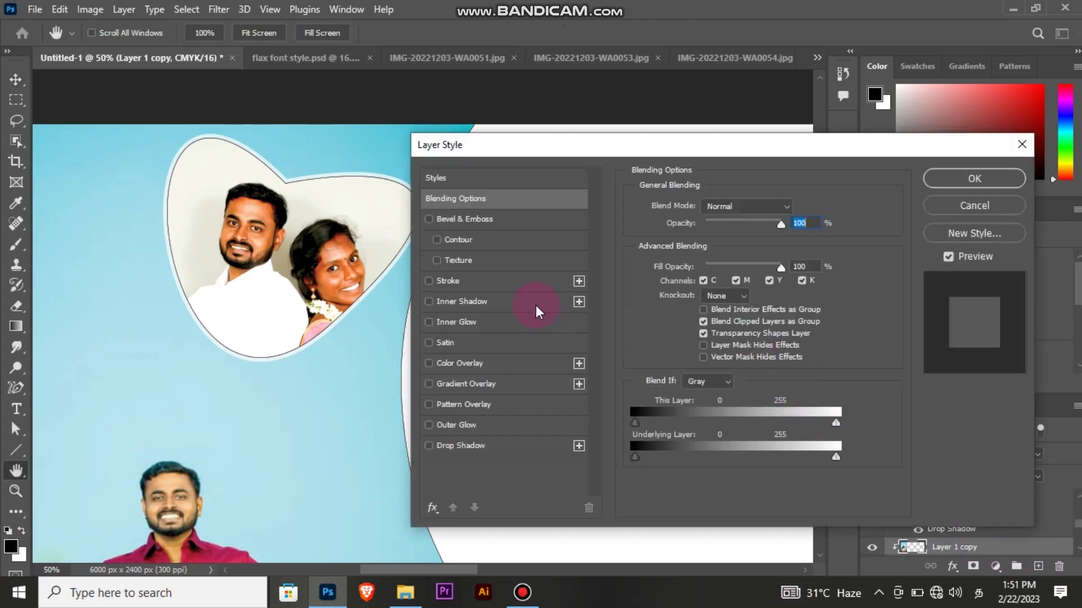
pyautogui.click(485, 282)
pyautogui.click(974, 178)
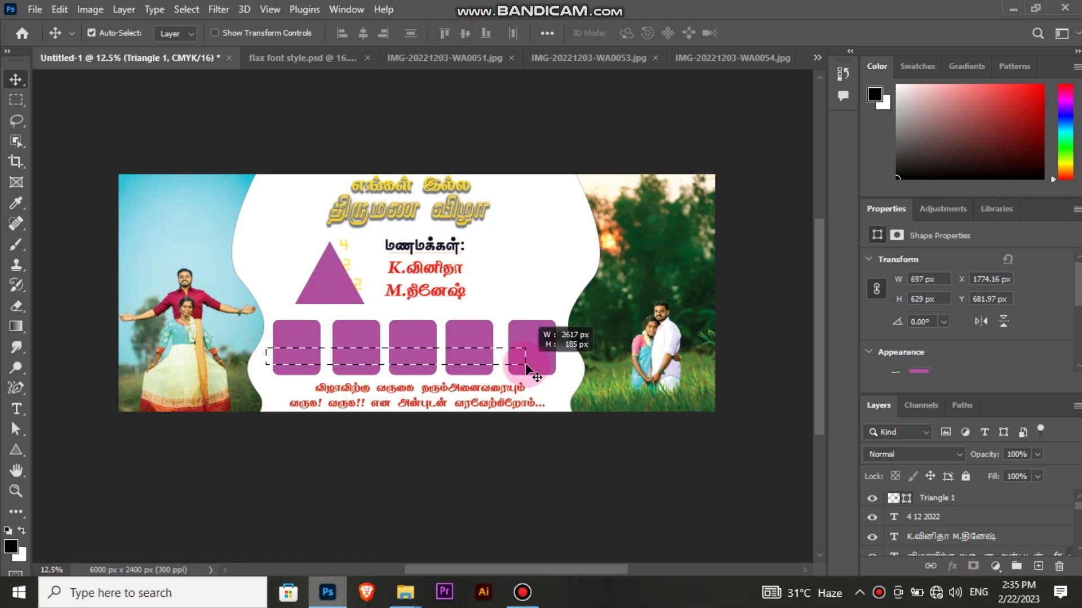
# Remove the fill from the triangle beside the names and give it a purple outline.
pyautogui.click(366, 281)
pyautogui.click(343, 275)
pyautogui.scroll(-3, 1073, 307)
pyautogui.click(918, 316)
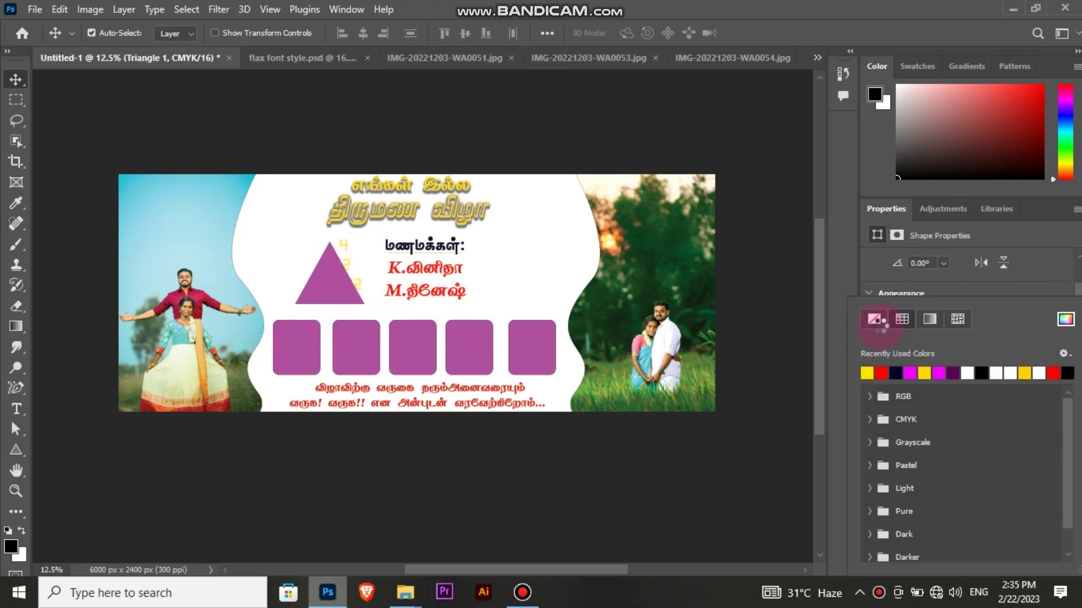
pyautogui.click(1074, 291)
pyautogui.click(919, 336)
pyautogui.click(913, 372)
pyautogui.click(1077, 288)
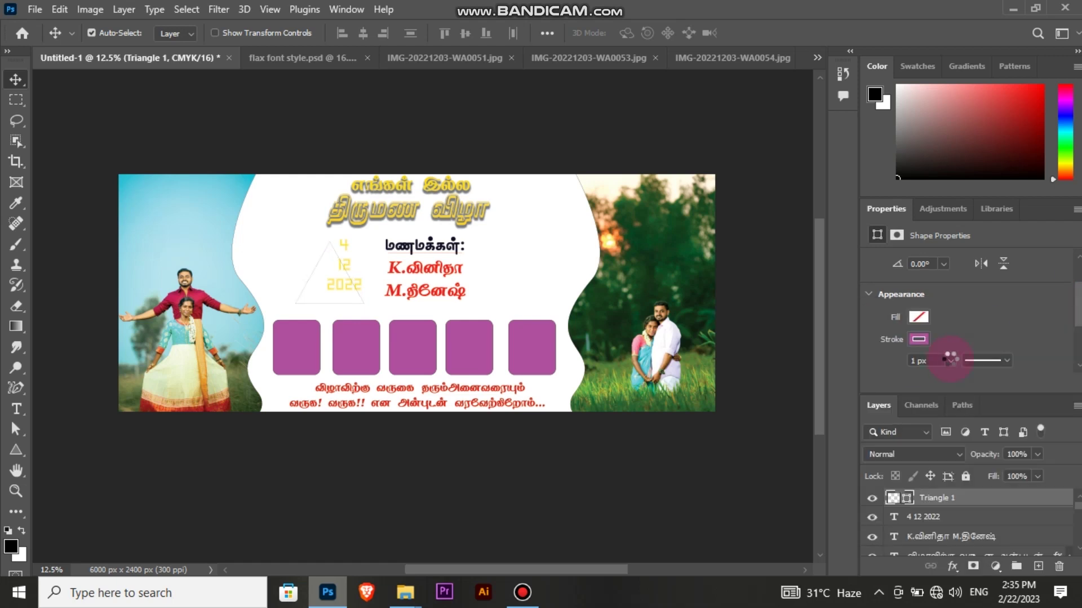
# Thicken the triangle's purple outline to 48.35 px.
pyautogui.scroll(1, 951, 360)
pyautogui.click(951, 371)
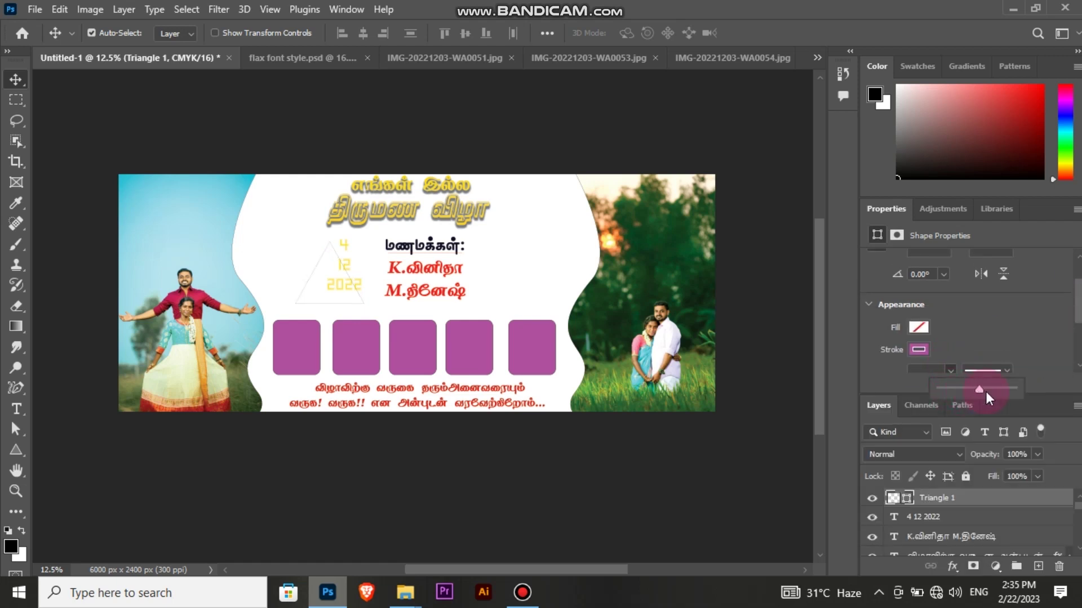
pyautogui.moveTo(988, 391); pyautogui.dragTo(971, 391)
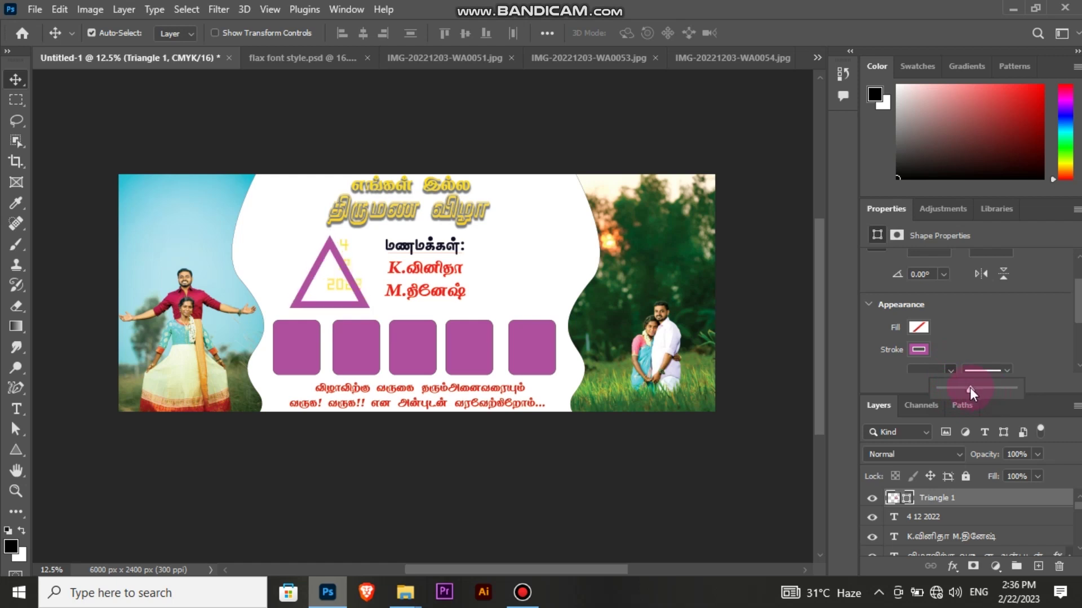
pyautogui.scroll(-2, 1077, 313)
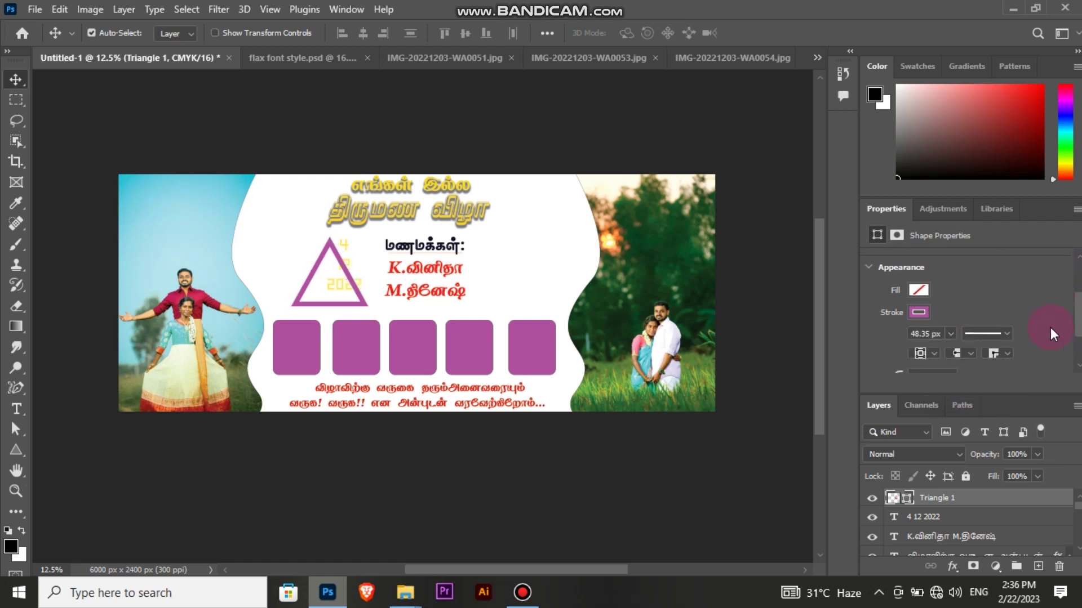
# Shrink the date text 4 12 2022 to 26.73 pt and position it together with the triangle so it fits inside.
pyautogui.click(329, 245)
pyautogui.hotkey('ctrl', 't')
pyautogui.hotkey('ctrl', '+')
pyautogui.moveTo(302, 317); pyautogui.dragTo(302, 293)
pyautogui.click(787, 33)
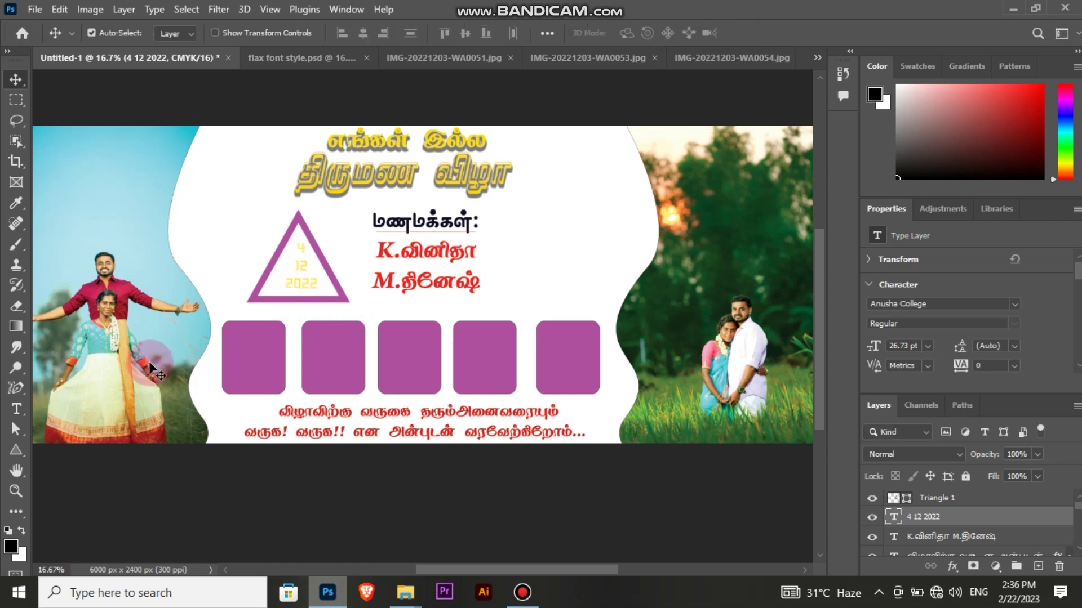
# Align the date text and the triangle on their horizontal centres, undoing the vertical alignment.
pyautogui.press('ctrl')
pyautogui.keyDown('ctrl'); pyautogui.keyDown('shift'); pyautogui.click(275, 264); pyautogui.keyUp('shift'); pyautogui.keyUp('ctrl')
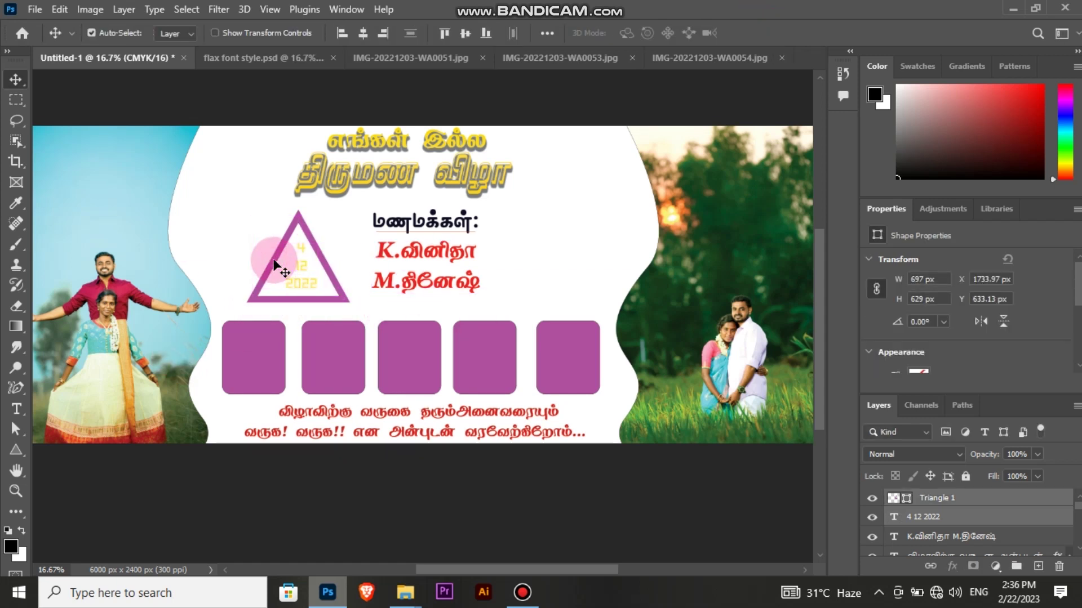
pyautogui.click(364, 33)
pyautogui.click(463, 34)
pyautogui.hotkey('ctrl', 'z')
# Try a dark navy fill on the triangle.
pyautogui.click(272, 219)
pyautogui.click(307, 230)
pyautogui.scroll(-3, 932, 325)
pyautogui.click(918, 295)
pyautogui.click(909, 374)
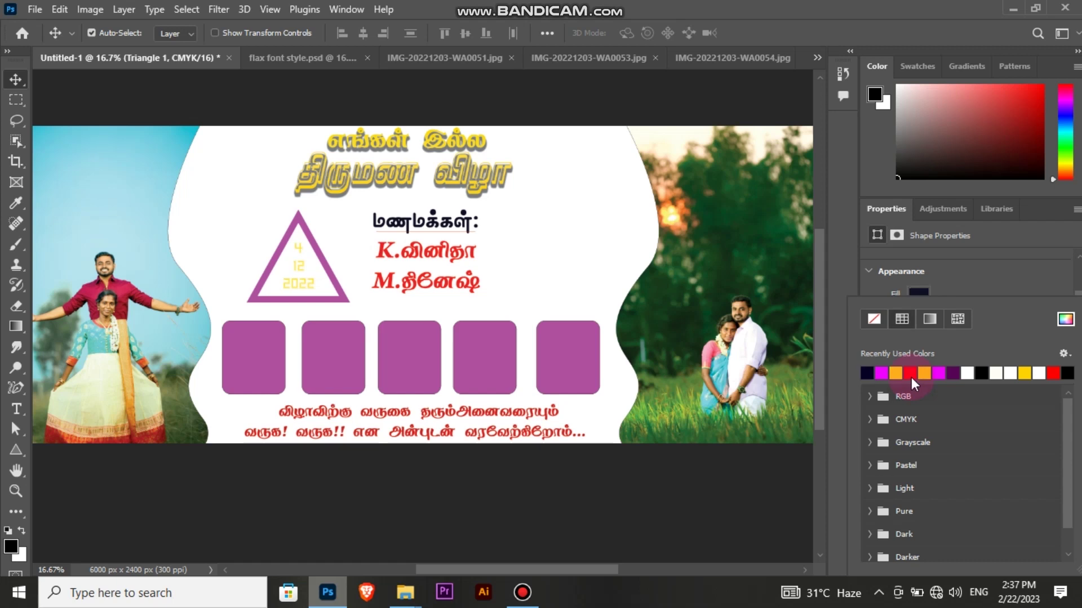
pyautogui.click(961, 277)
pyautogui.click(918, 316)
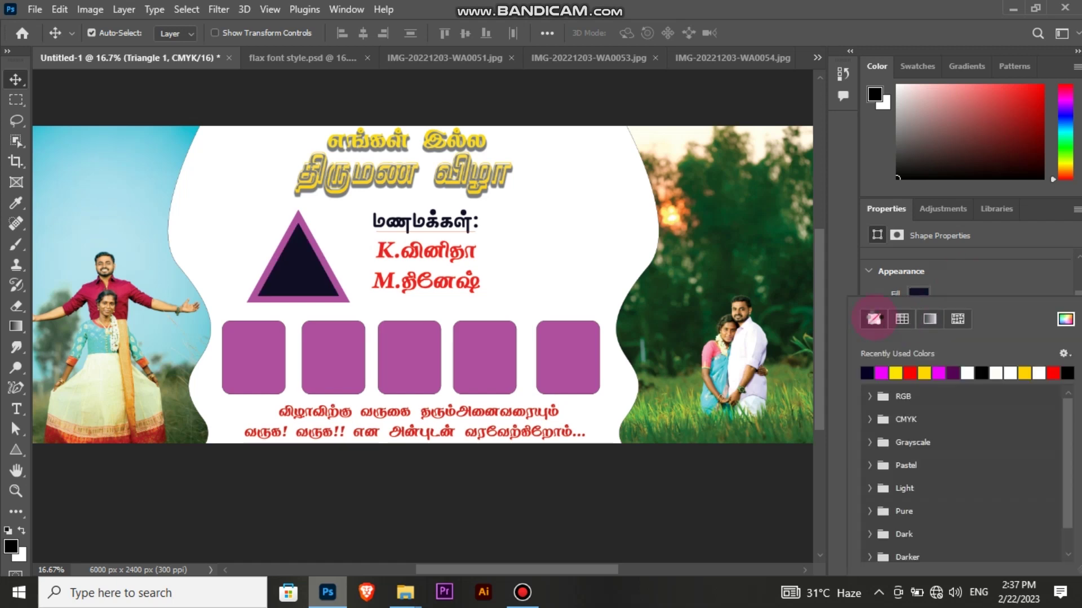
pyautogui.click(874, 318)
pyautogui.click(995, 270)
# Move the 4 12 2022 text layer above the Triangle 1 layer.
pyautogui.moveTo(981, 516); pyautogui.dragTo(980, 496)
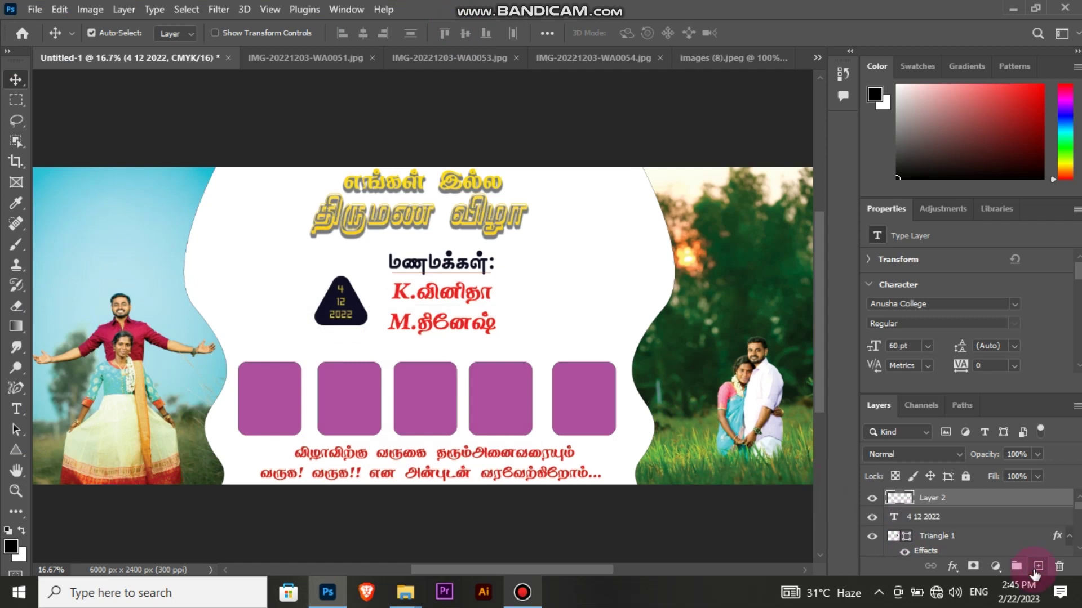
# Bring the temple picture from images (8).jpeg into the banner as a new layer.
pyautogui.click(733, 58)
pyautogui.moveTo(417, 339); pyautogui.dragTo(274, 369)
pyautogui.click(574, 250)
# Enlarge the temple picture to 405.50% and place it over the upper right of the banner's white area.
pyautogui.hotkey('ctrl', 't')
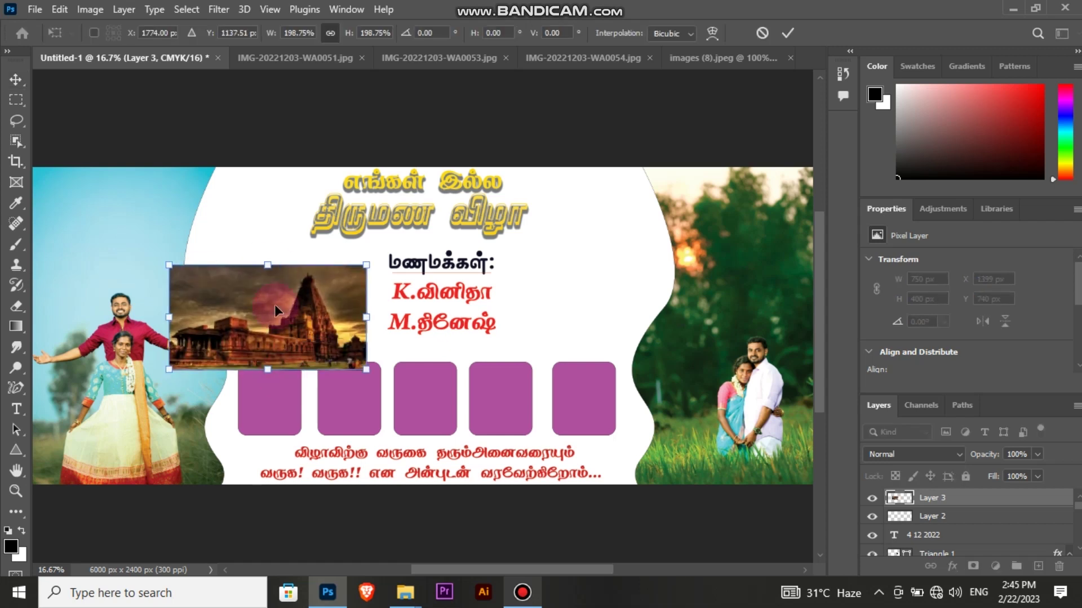
pyautogui.moveTo(268, 262); pyautogui.dragTo(268, 237)
pyautogui.moveTo(272, 275); pyautogui.dragTo(506, 276)
pyautogui.moveTo(638, 220); pyautogui.dragTo(670, 191)
pyautogui.moveTo(517, 198); pyautogui.dragTo(516, 152)
pyautogui.moveTo(555, 255); pyautogui.dragTo(543, 259)
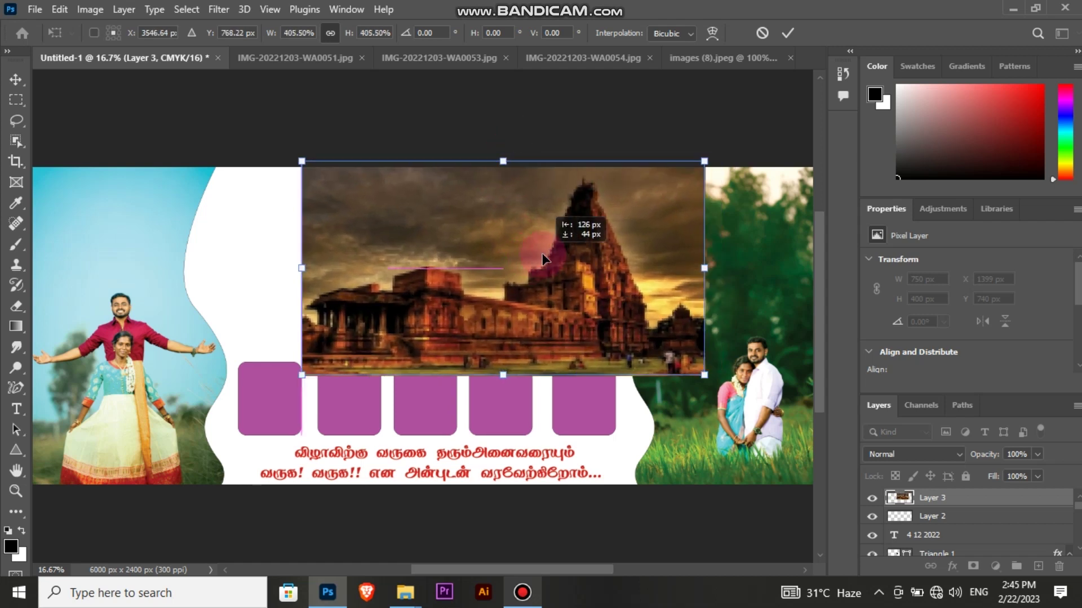
pyautogui.click(788, 32)
# Add a Hide All layer mask to the temple picture's layer.
pyautogui.click(93, 10)
pyautogui.moveTo(124, 10)
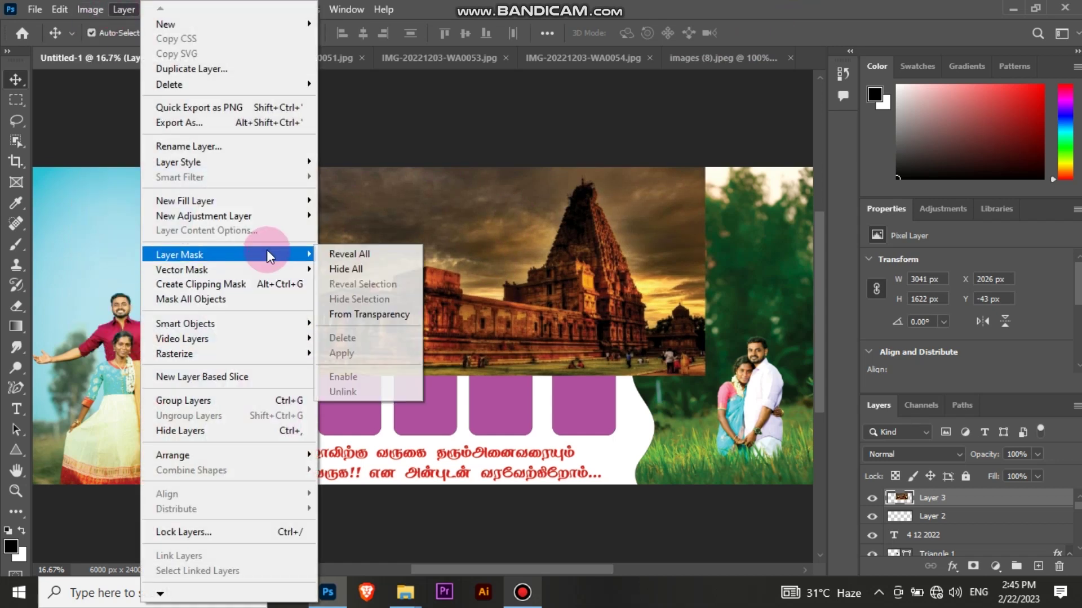
pyautogui.click(324, 266)
# Reveal the temple and its fading left side by painting the mask white with a soft 2520 px brush.
pyautogui.rightClick(13, 244)
pyautogui.click(68, 234)
pyautogui.rightClick(610, 212)
pyautogui.click(589, 204)
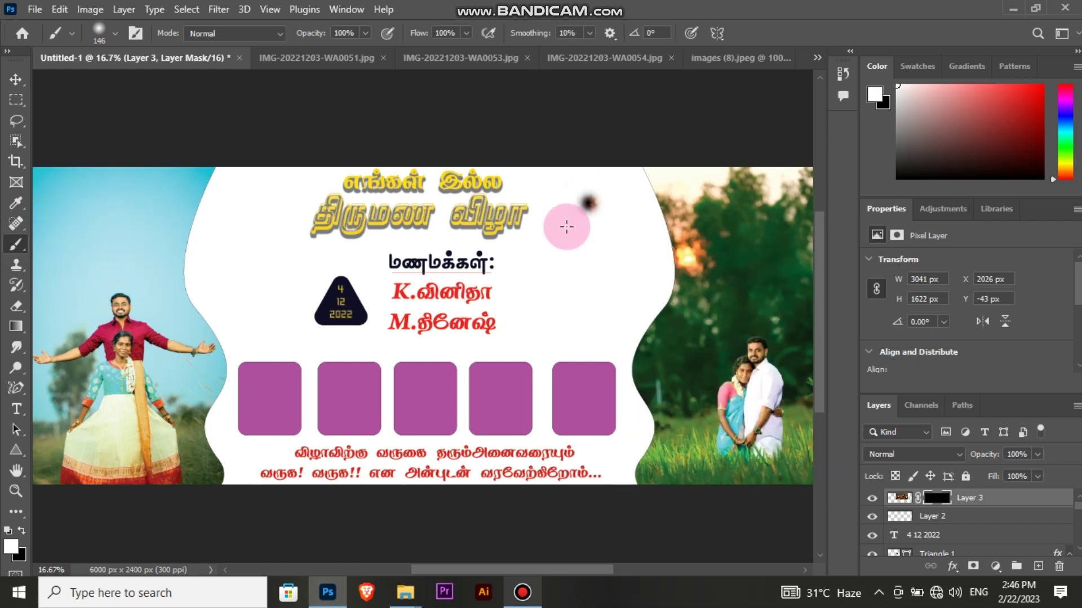
pyautogui.click(566, 226)
pyautogui.rightClick(566, 227)
pyautogui.click(747, 265)
pyautogui.click(575, 209)
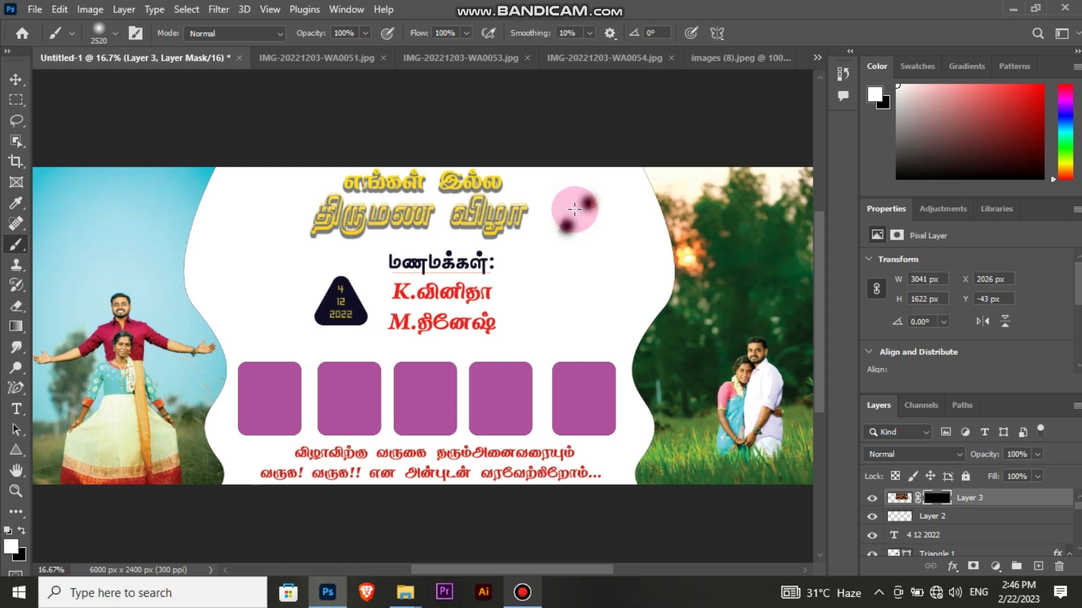
pyautogui.moveTo(575, 210); pyautogui.dragTo(542, 209)
pyautogui.moveTo(569, 264)
pyautogui.mouseDown()
pyautogui.moveTo(513, 328)
pyautogui.moveTo(473, 287)
pyautogui.moveTo(472, 298)
pyautogui.moveTo(492, 259)
pyautogui.mouseUp()
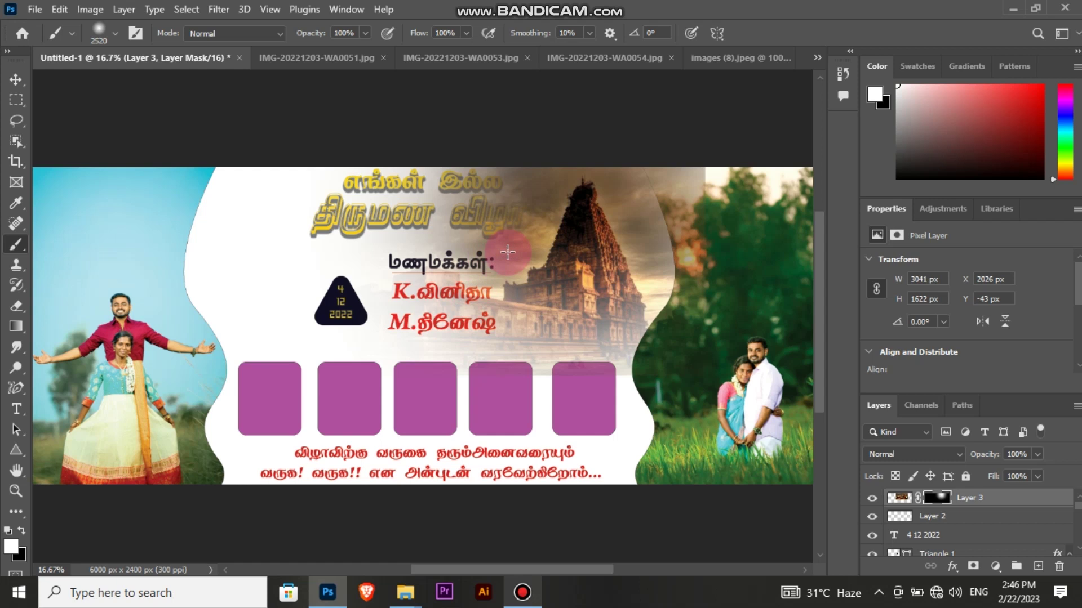
pyautogui.click(508, 252)
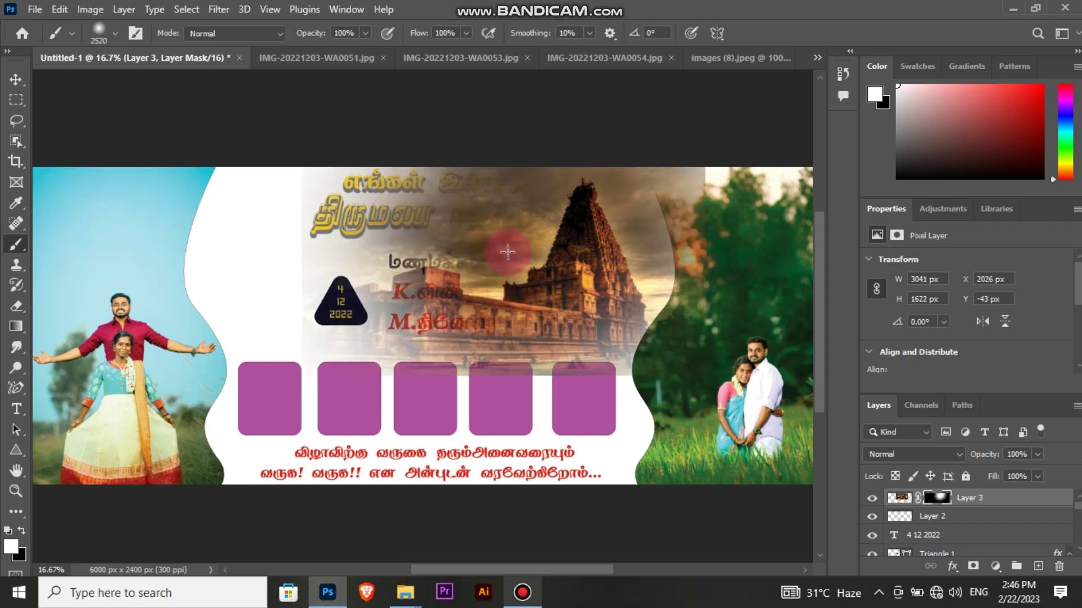
# Fade out the temple picture's hard lower, left and right edges on the mask with a soft 448 px Eraser at 19% hardness.
pyautogui.click(18, 305)
pyautogui.click(56, 307)
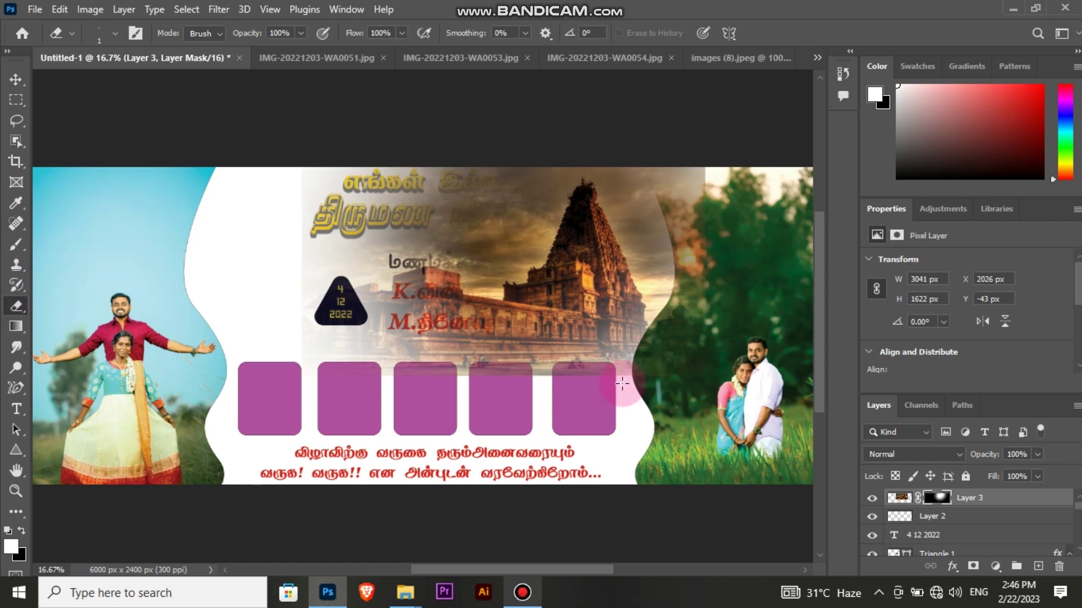
pyautogui.rightClick(575, 360)
pyautogui.click(423, 379)
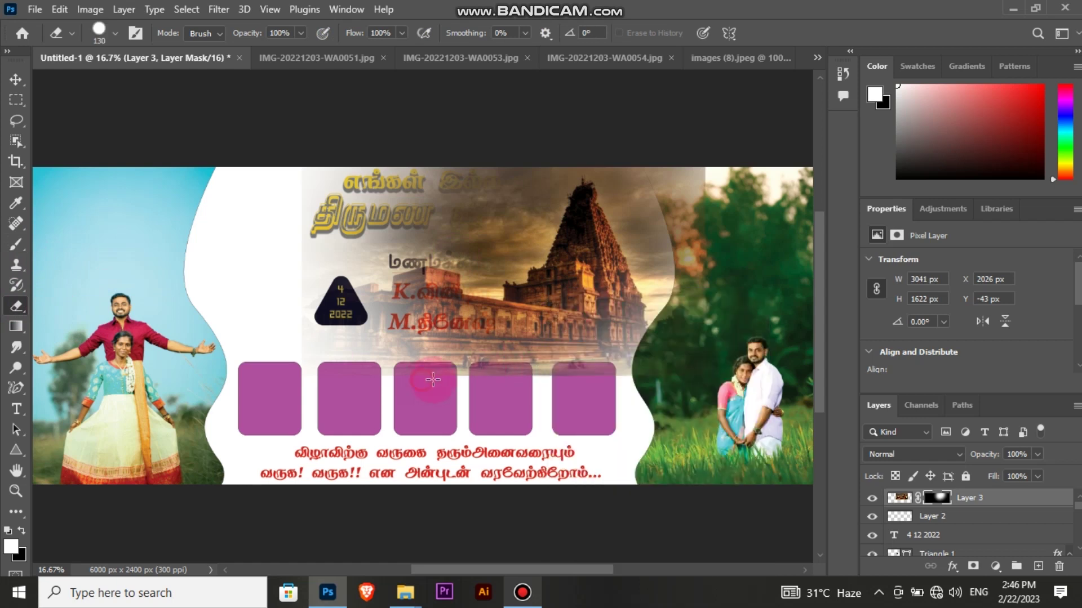
pyautogui.rightClick(508, 388)
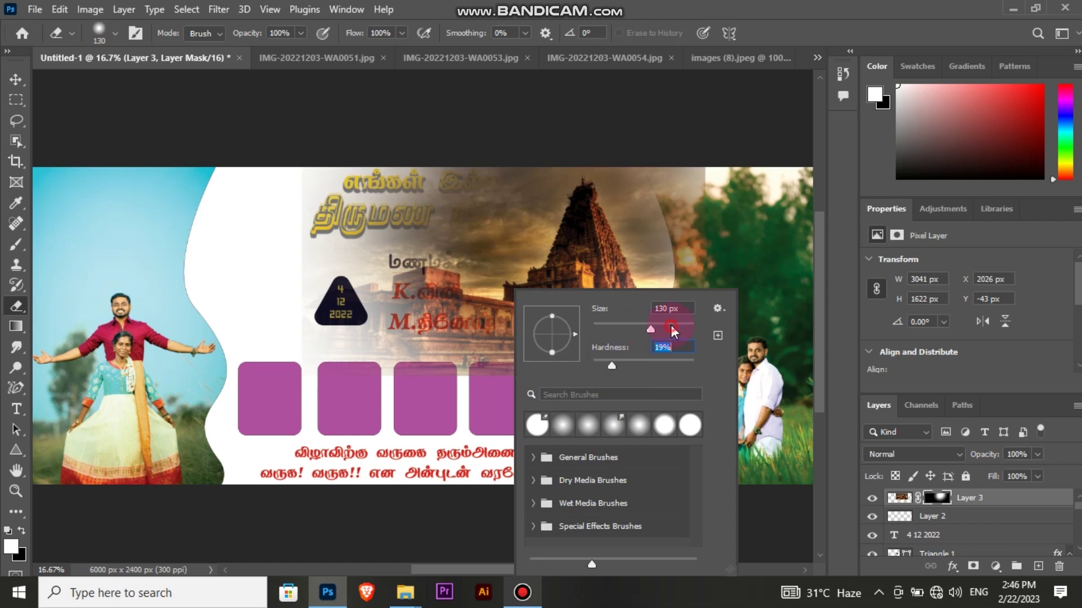
pyautogui.press('Return')
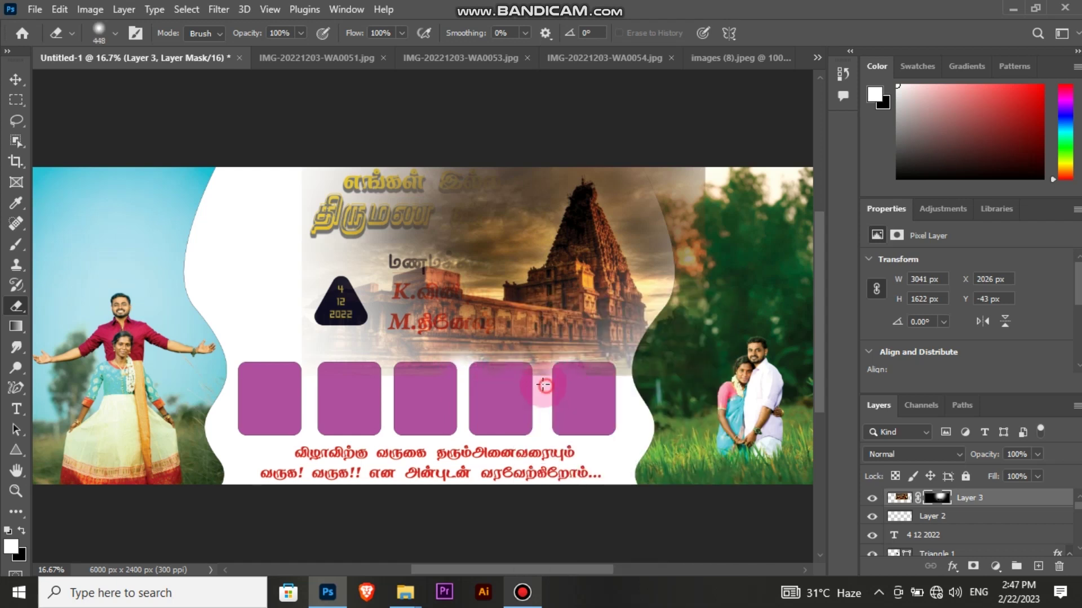
pyautogui.moveTo(609, 382)
pyautogui.mouseDown()
pyautogui.moveTo(362, 452)
pyautogui.moveTo(374, 372)
pyautogui.moveTo(290, 345)
pyautogui.mouseUp()
pyautogui.click(288, 167)
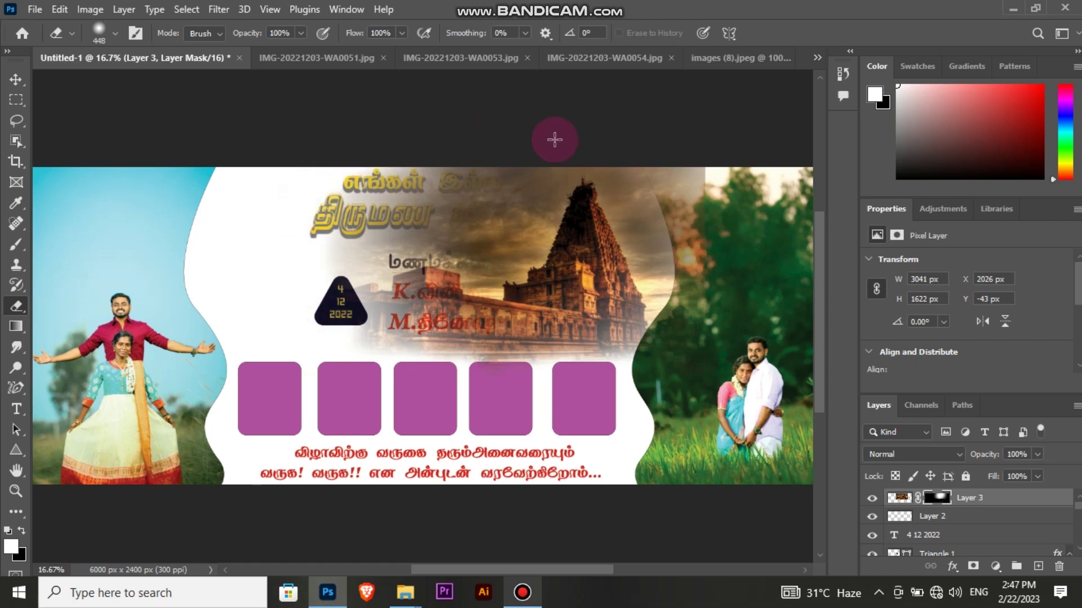
pyautogui.moveTo(717, 177)
pyautogui.mouseDown()
pyautogui.moveTo(701, 198)
pyautogui.moveTo(698, 302)
pyautogui.moveTo(677, 399)
pyautogui.mouseUp()
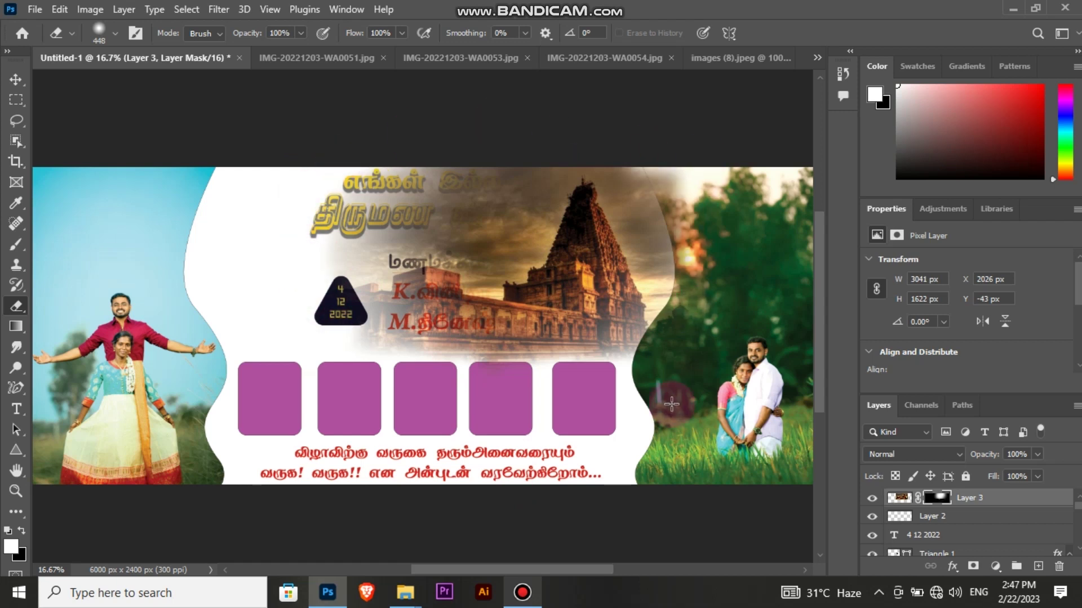
pyautogui.press('v')
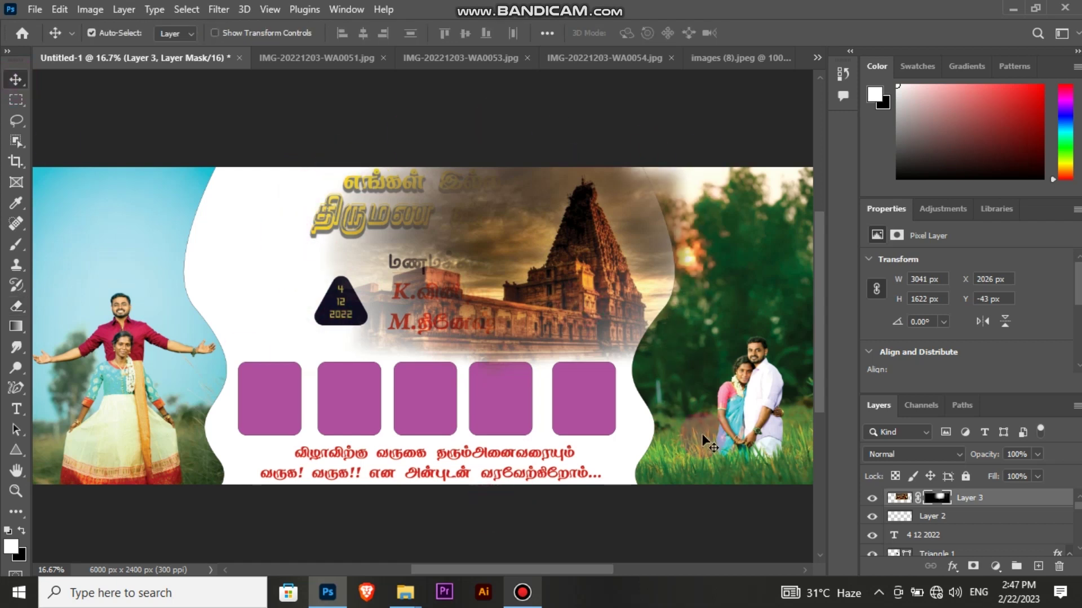
# Move the temple picture's layer directly above the Background layer so that it sits behind the text and shapes.
pyautogui.click(1036, 498)
pyautogui.moveTo(1035, 498); pyautogui.dragTo(1002, 533)
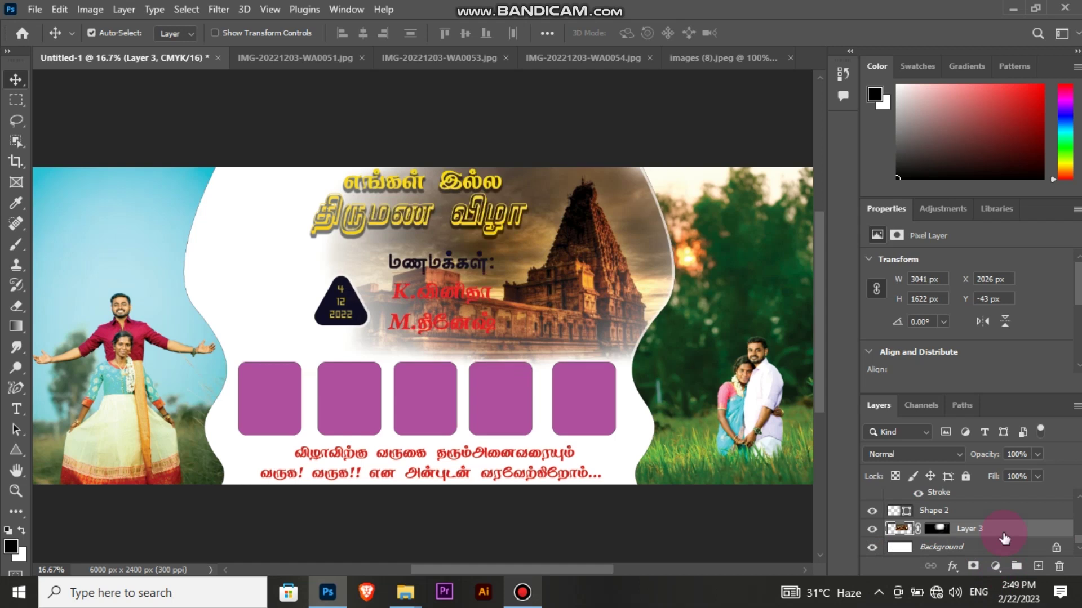
pyautogui.scroll(3, 1004, 507)
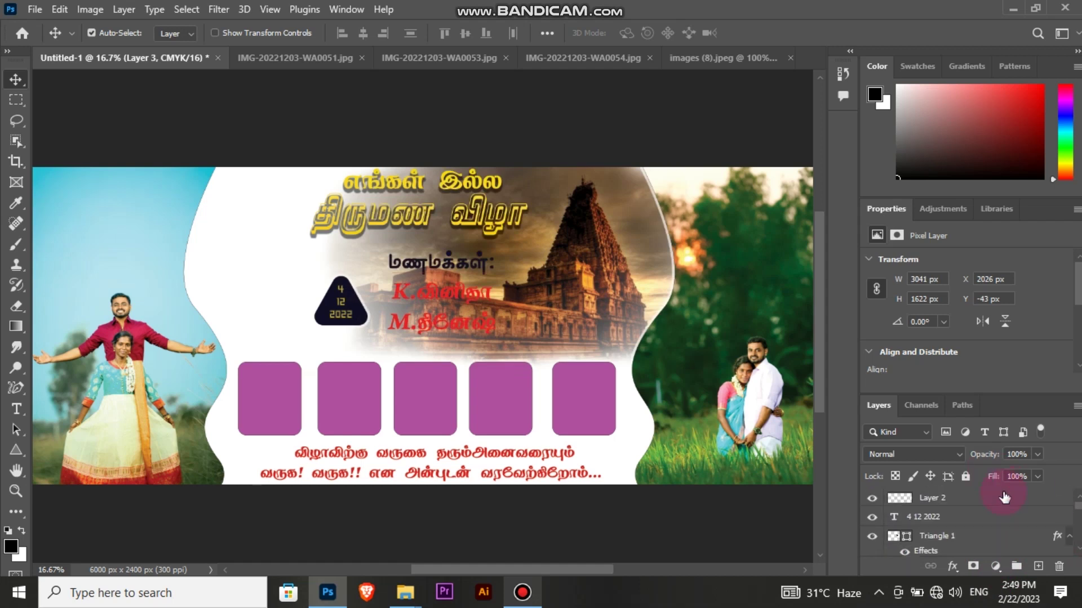
# Add an empty layer at the top of the layer stack and bring the couple photo from IMG-20221203-WA0051.jpg into the banner.
pyautogui.click(1000, 498)
pyautogui.click(1038, 565)
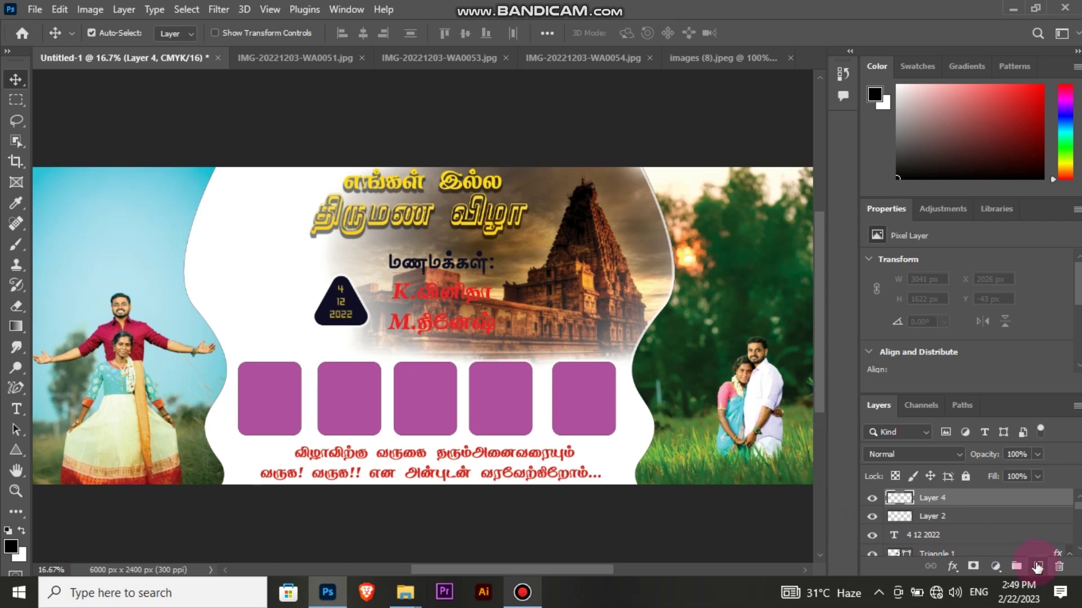
pyautogui.click(455, 56)
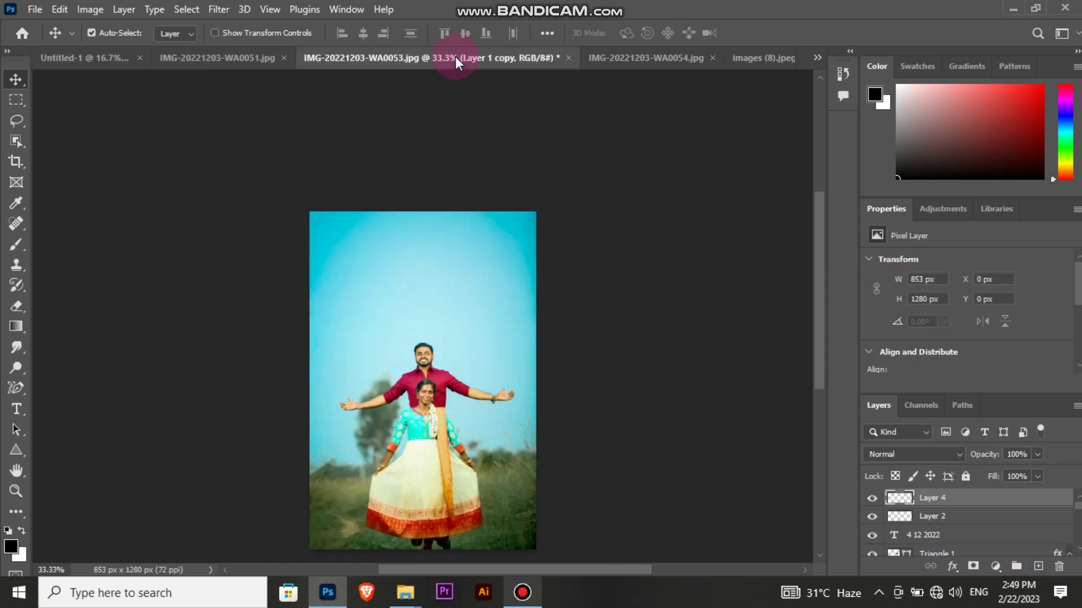
pyautogui.click(229, 58)
pyautogui.click(345, 215)
pyautogui.moveTo(346, 216); pyautogui.dragTo(228, 234)
pyautogui.press('Return')
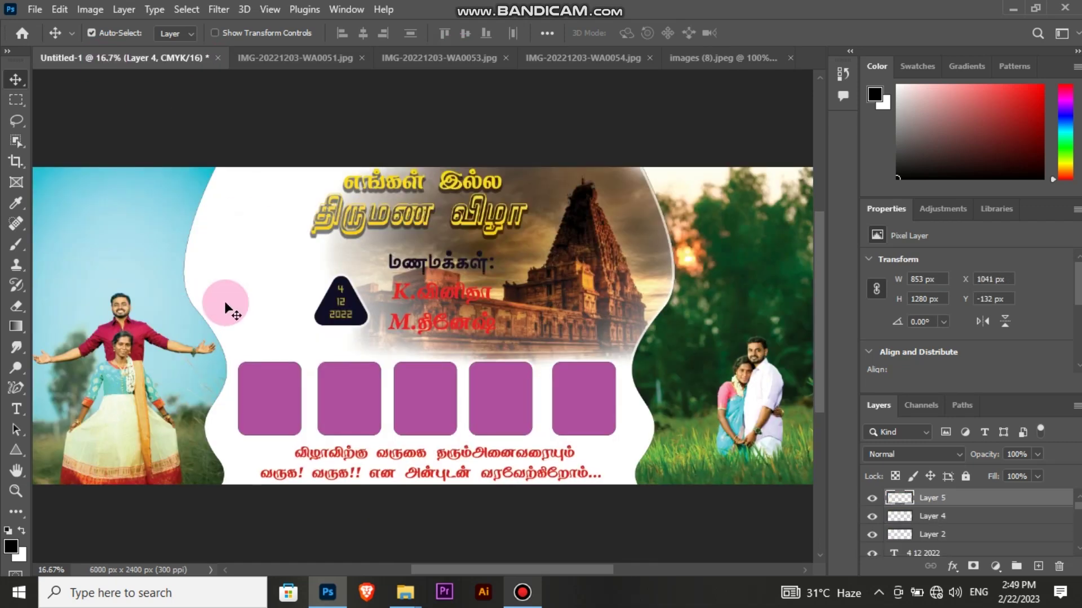
# Enlarge the couple photo to 1220 × 1832 px and place it over the left part of the banner's white area.
pyautogui.moveTo(229, 278); pyautogui.dragTo(237, 333)
pyautogui.hotkey('ctrl', 't')
pyautogui.moveTo(296, 205); pyautogui.dragTo(320, 170)
pyautogui.moveTo(271, 224)
pyautogui.mouseDown()
pyautogui.moveTo(270, 242)
pyautogui.moveTo(282, 236)
pyautogui.mouseUp()
pyautogui.moveTo(192, 285); pyautogui.dragTo(168, 282)
pyautogui.moveTo(223, 272); pyautogui.dragTo(223, 287)
pyautogui.click(788, 33)
pyautogui.click(787, 35)
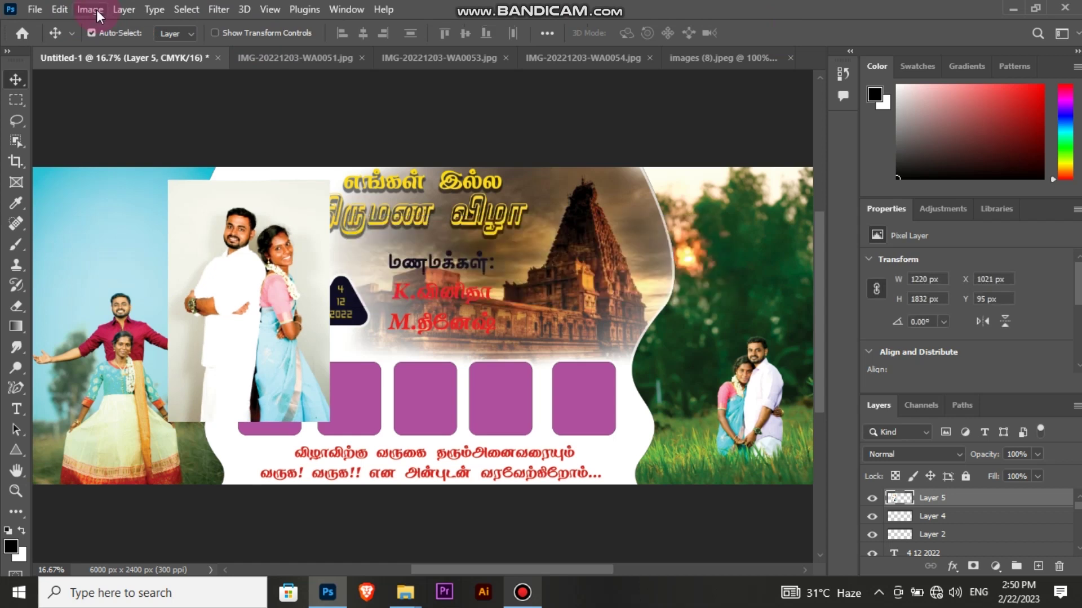
# Add a Hide All layer mask to the couple photo and reveal the couple by painting it white with a soft 2520 px brush.
pyautogui.click(123, 9)
pyautogui.click(342, 266)
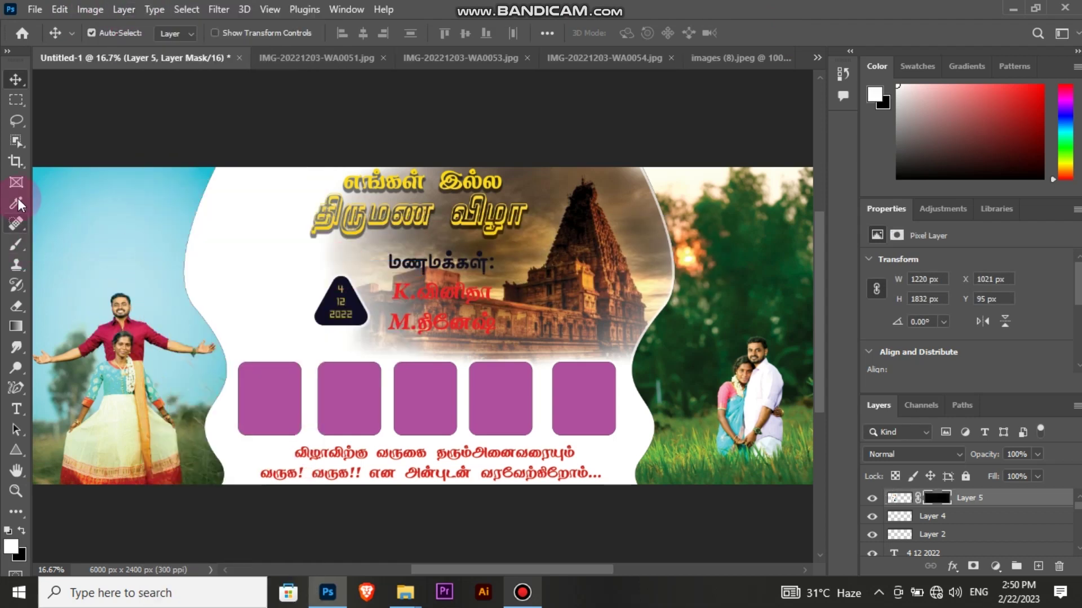
pyautogui.click(15, 245)
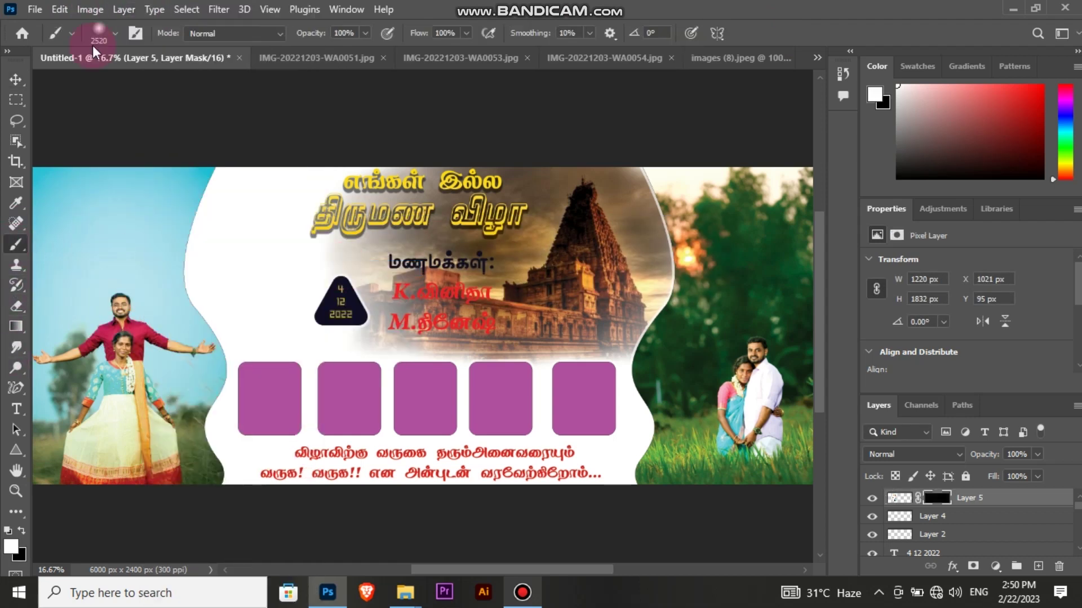
pyautogui.rightClick(284, 250)
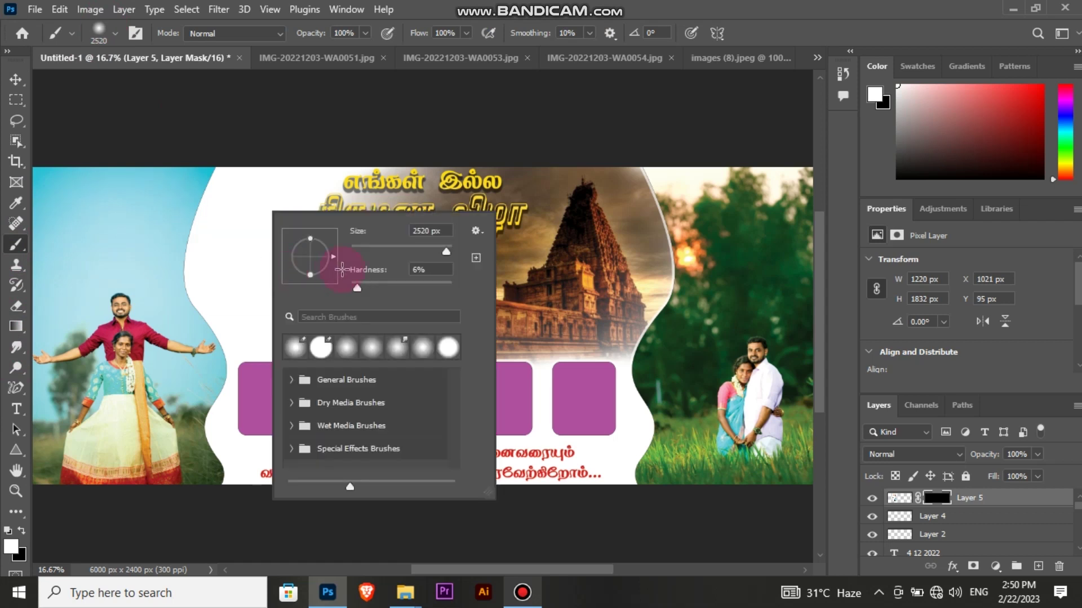
pyautogui.click(250, 250)
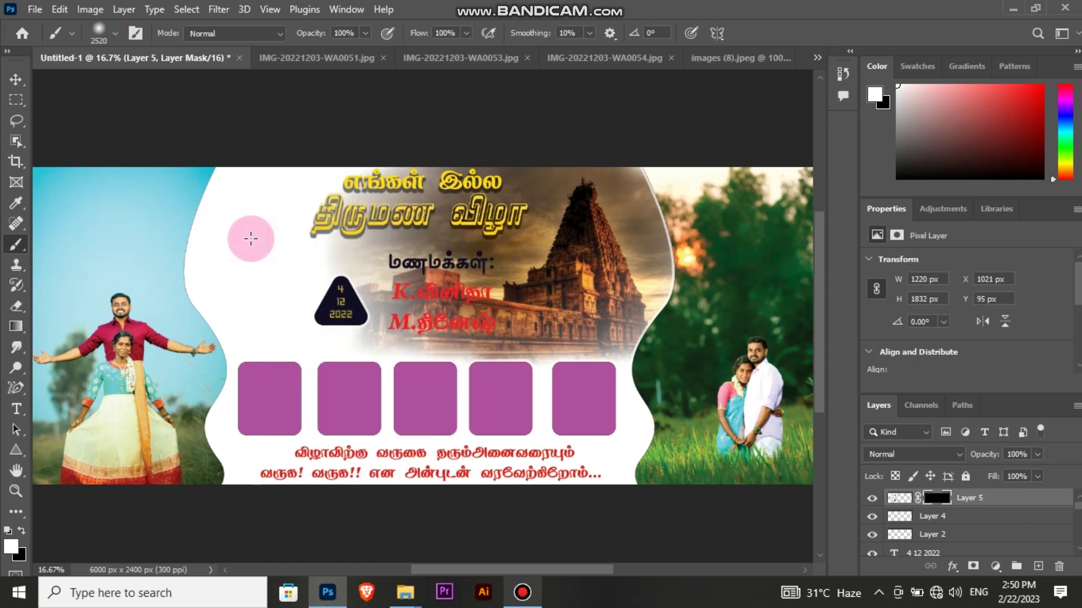
pyautogui.click(252, 240)
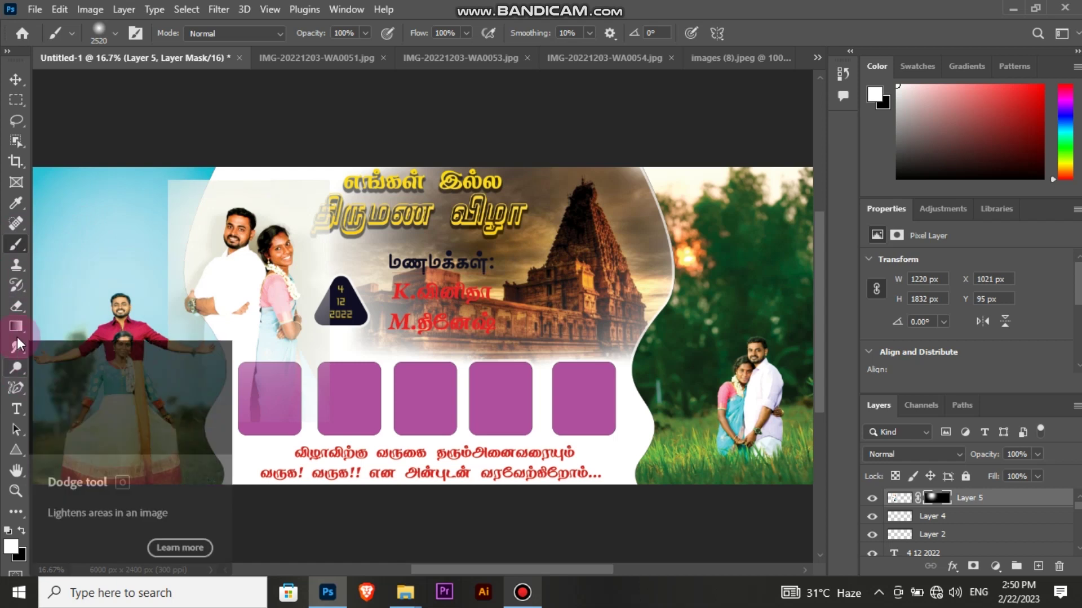
# Fade out the couple photo's hard edges on the mask with the Eraser and move its layer directly above the temple picture's layer.
pyautogui.click(16, 306)
pyautogui.moveTo(160, 251)
pyautogui.mouseDown()
pyautogui.moveTo(222, 183)
pyautogui.moveTo(280, 181)
pyautogui.moveTo(326, 196)
pyautogui.moveTo(343, 245)
pyautogui.moveTo(338, 289)
pyautogui.moveTo(329, 251)
pyautogui.moveTo(335, 313)
pyautogui.moveTo(272, 360)
pyautogui.moveTo(208, 335)
pyautogui.moveTo(357, 366)
pyautogui.moveTo(209, 378)
pyautogui.moveTo(165, 333)
pyautogui.moveTo(167, 289)
pyautogui.moveTo(194, 374)
pyautogui.moveTo(336, 375)
pyautogui.moveTo(360, 335)
pyautogui.mouseUp()
pyautogui.moveTo(1009, 501); pyautogui.dragTo(994, 525)
pyautogui.click(16, 79)
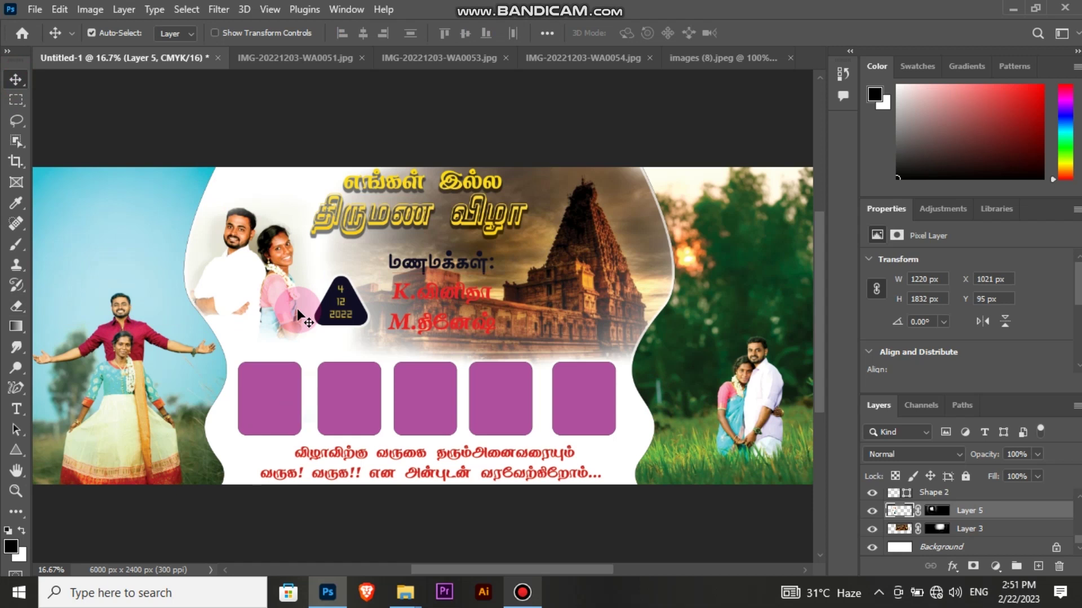
# Convert the Background into a normal layer and fill it with a black-to-white linear gradient from the banner's lower left to its upper right.
pyautogui.doubleClick(980, 548)
pyautogui.click(671, 164)
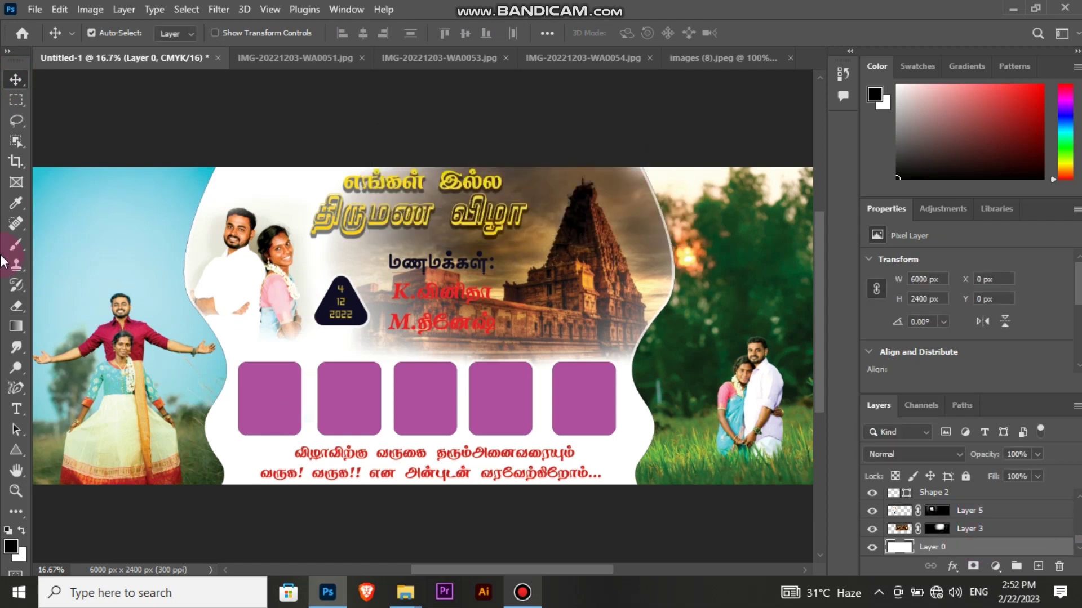
pyautogui.click(15, 326)
pyautogui.moveTo(246, 460); pyautogui.dragTo(564, 195)
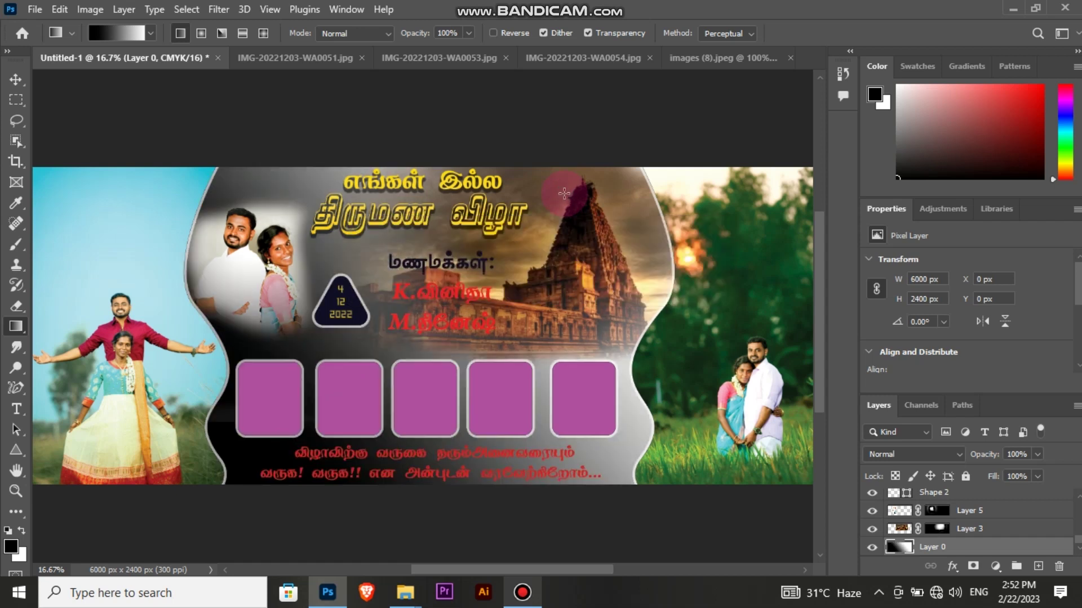
pyautogui.hotkey('ctrl', '-')
pyautogui.hotkey('ctrl', '+')
# Set the new couple photo's opacity to 98% and soften its edges with a 322 px Eraser at an 11° brush angle.
pyautogui.click(16, 80)
pyautogui.click(286, 280)
pyautogui.moveTo(1016, 472); pyautogui.dragTo(1043, 492)
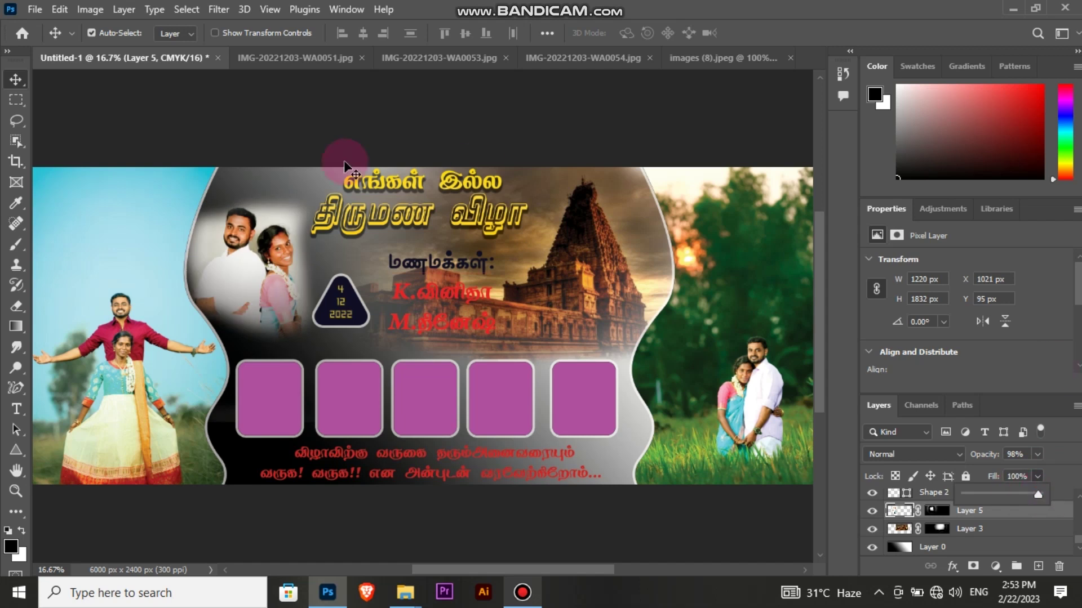
pyautogui.press('e')
pyautogui.rightClick(360, 327)
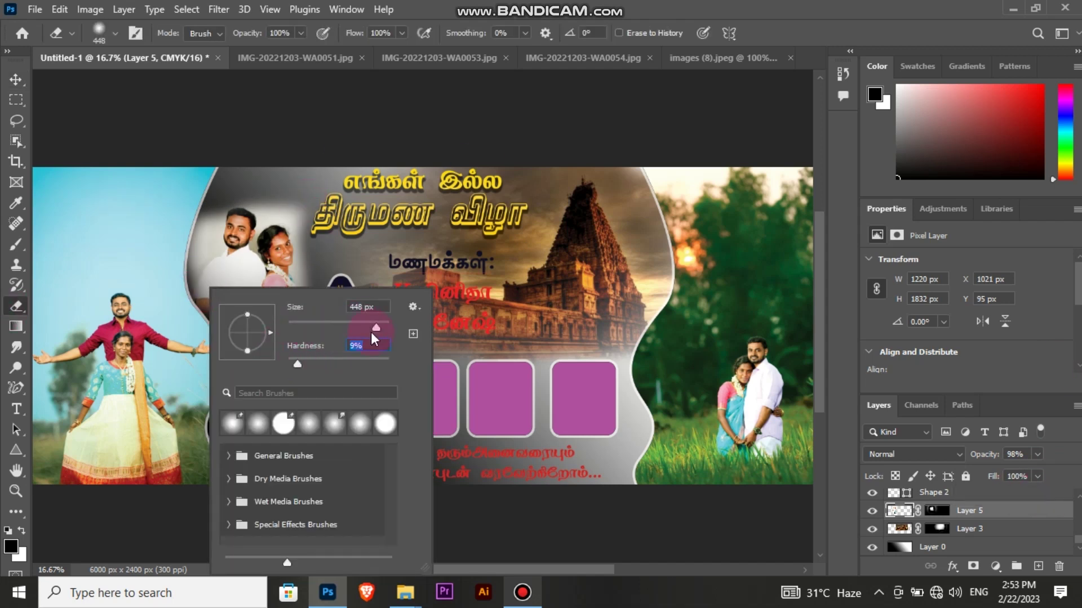
pyautogui.press('Return')
pyautogui.rightClick(412, 264)
pyautogui.press('Return')
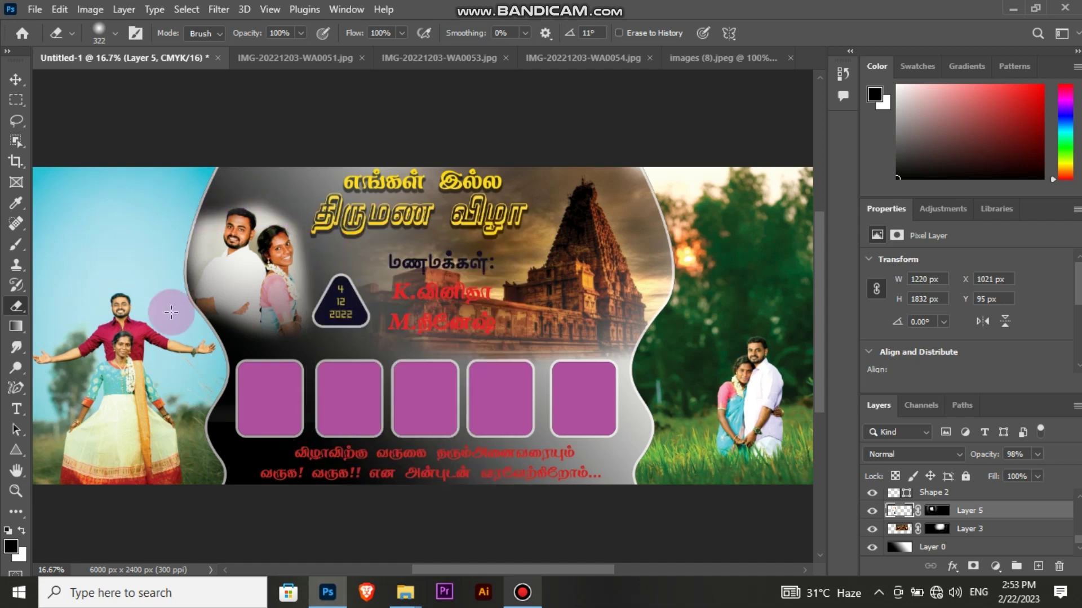
# Set the new couple photo's blending mode to Luminosity and its opacity to 90%.
pyautogui.click(16, 79)
pyautogui.click(951, 454)
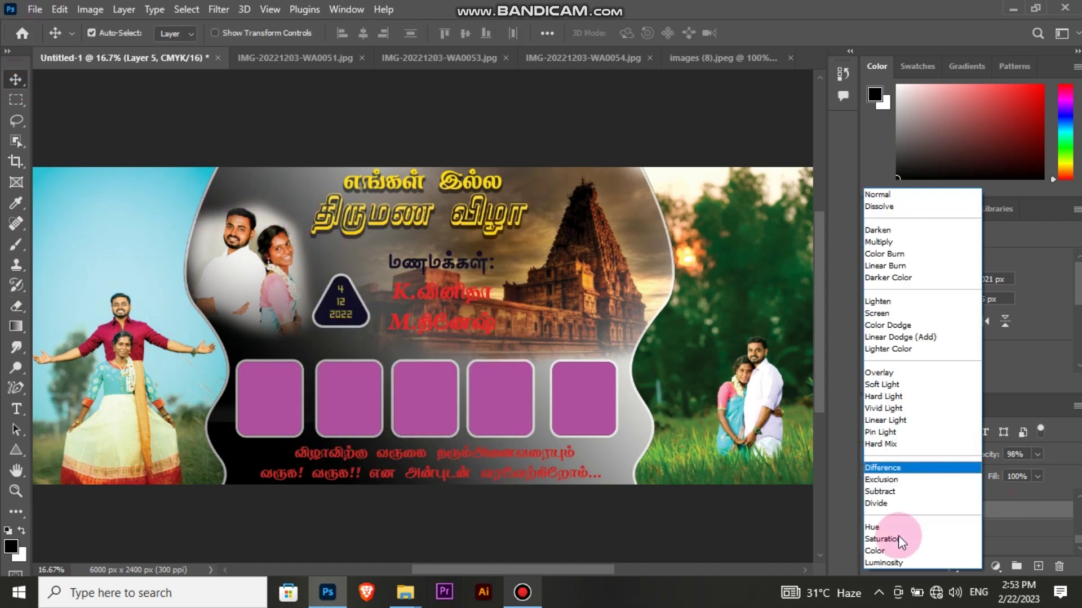
pyautogui.click(888, 562)
pyautogui.click(1037, 454)
pyautogui.moveTo(1010, 469); pyautogui.dragTo(1032, 472)
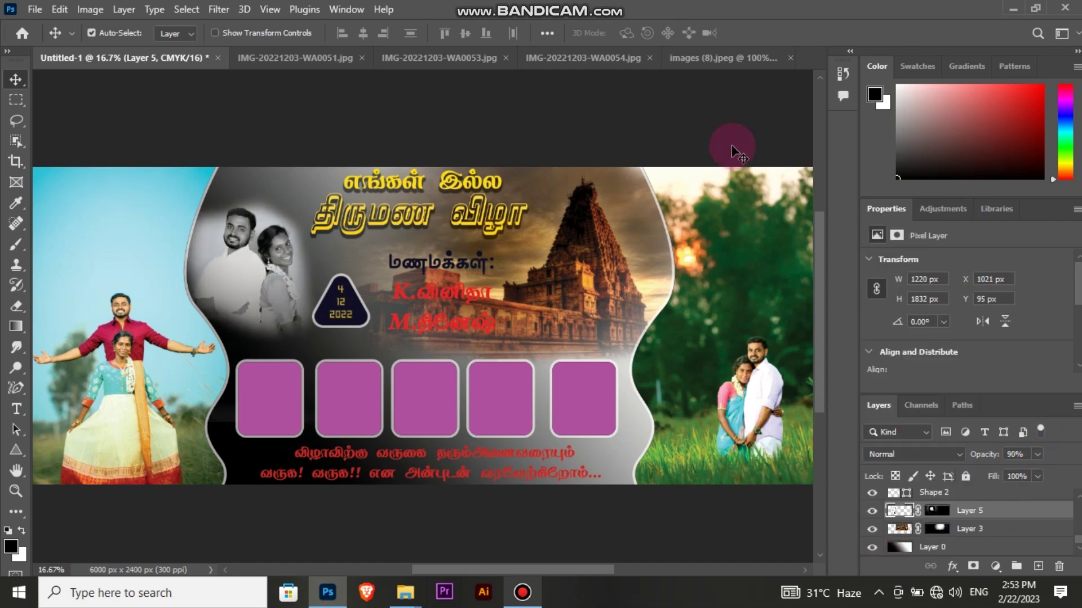
pyautogui.click(724, 150)
# Enlarge the black-and-white couple photo to 1588 px wide and position it beside the title, against the white area's left curve.
pyautogui.click(266, 271)
pyautogui.hotkey('ctrl', 't')
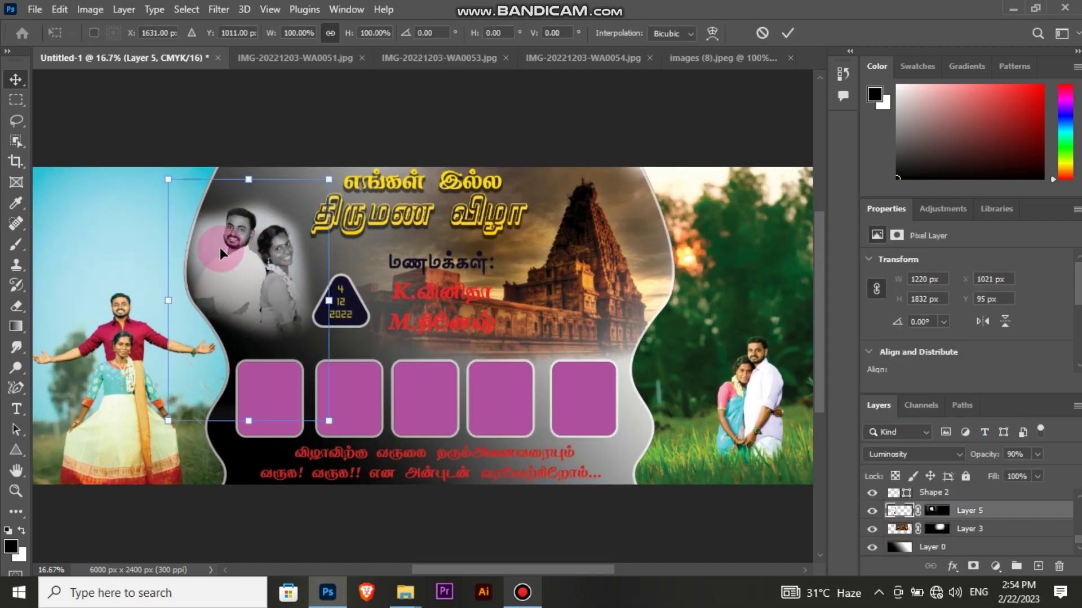
pyautogui.moveTo(249, 179); pyautogui.dragTo(274, 147)
pyautogui.moveTo(157, 283); pyautogui.dragTo(120, 283)
pyautogui.moveTo(268, 286); pyautogui.dragTo(278, 291)
pyautogui.moveTo(360, 304); pyautogui.dragTo(349, 305)
pyautogui.click(787, 32)
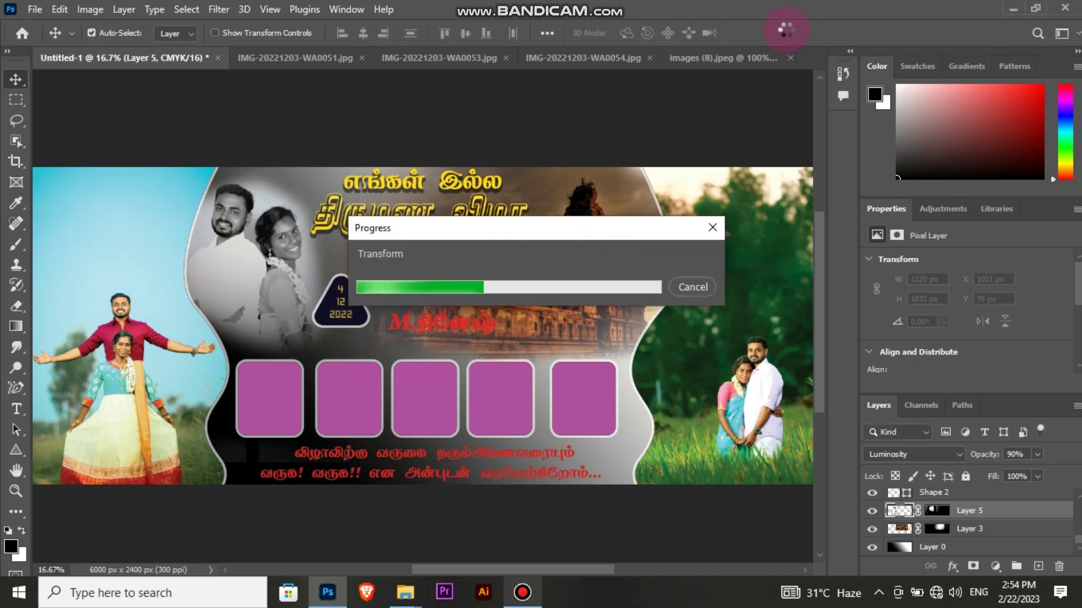
# Add a Stroke layer effect to the red two-line invitation text along the banner's lower edge.
pyautogui.click(478, 459)
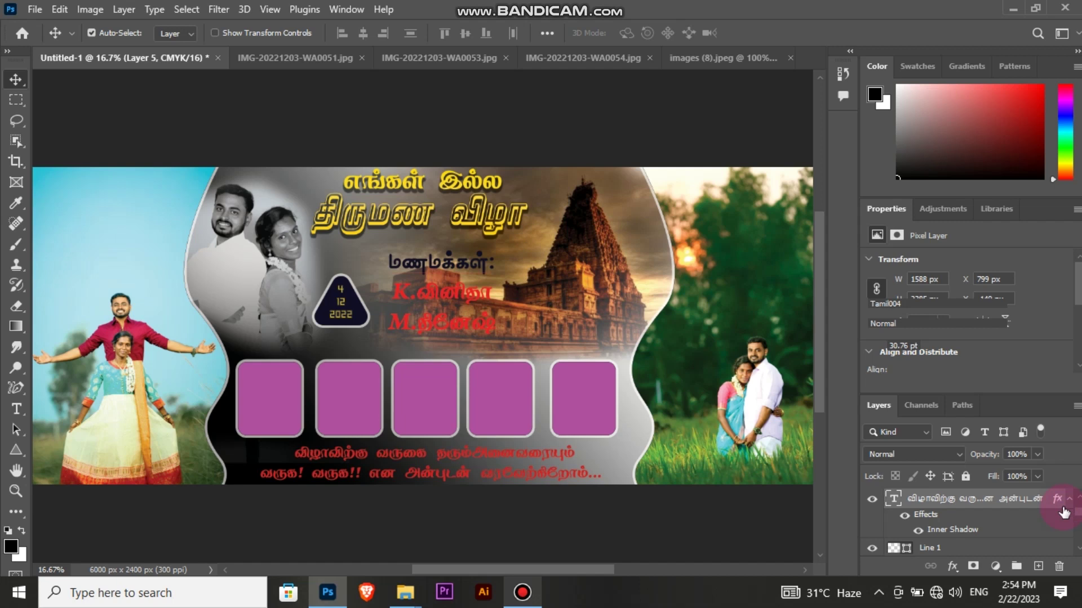
pyautogui.doubleClick(1064, 511)
pyautogui.click(458, 280)
pyautogui.click(986, 178)
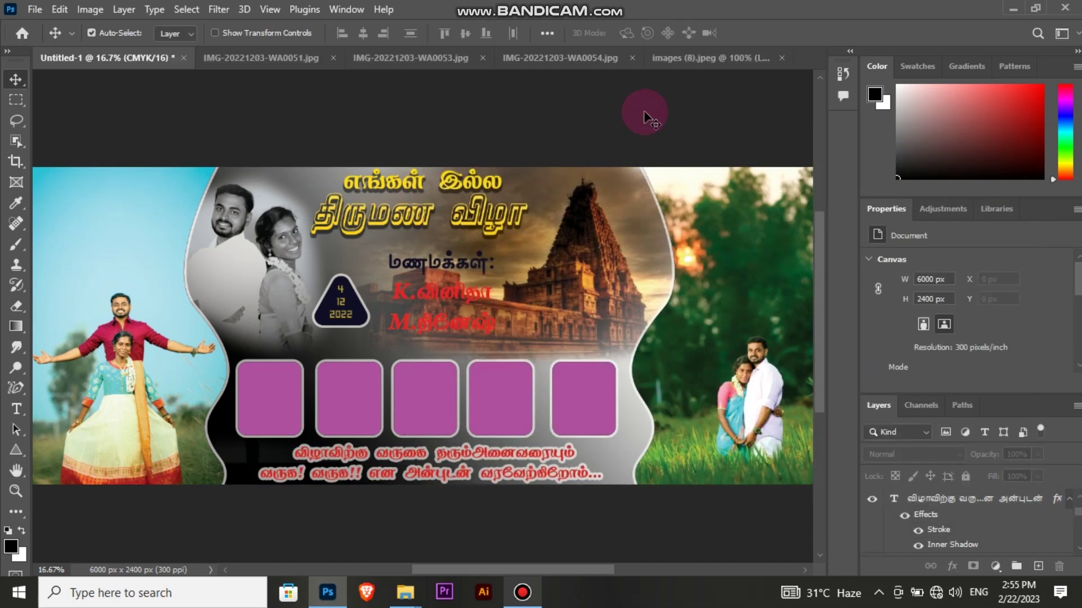
pyautogui.hotkey('ctrl', '-')
pyautogui.hotkey('ctrl', '-')
pyautogui.hotkey('ctrl', '+')
pyautogui.hotkey('ctrl', '+')
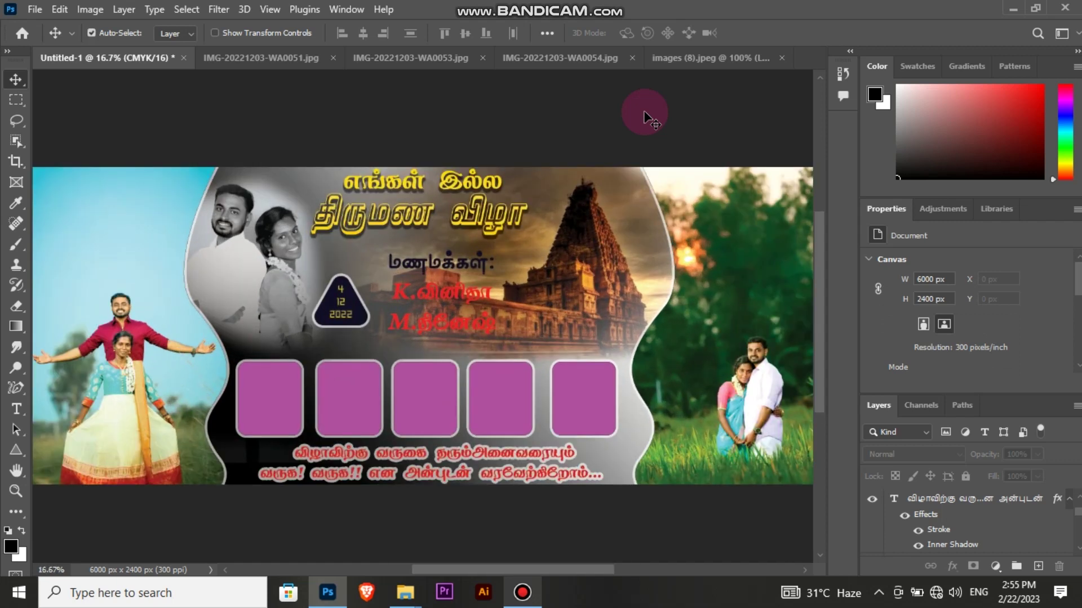